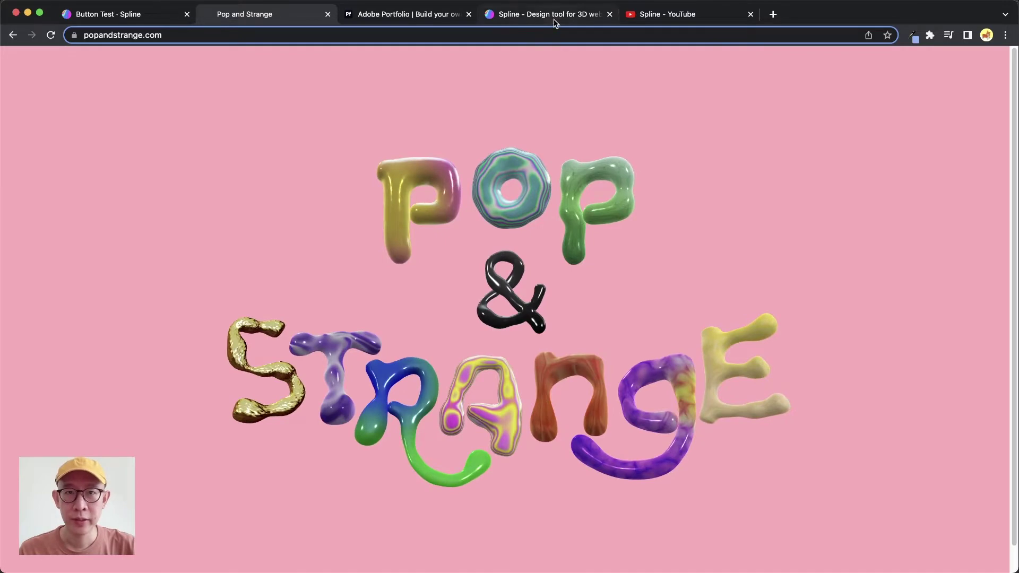
Look over the Spline website, orbiting its 3D hero scene and reading down through the feature sections
{"action": "left_click", "coordinate": [554, 17]}
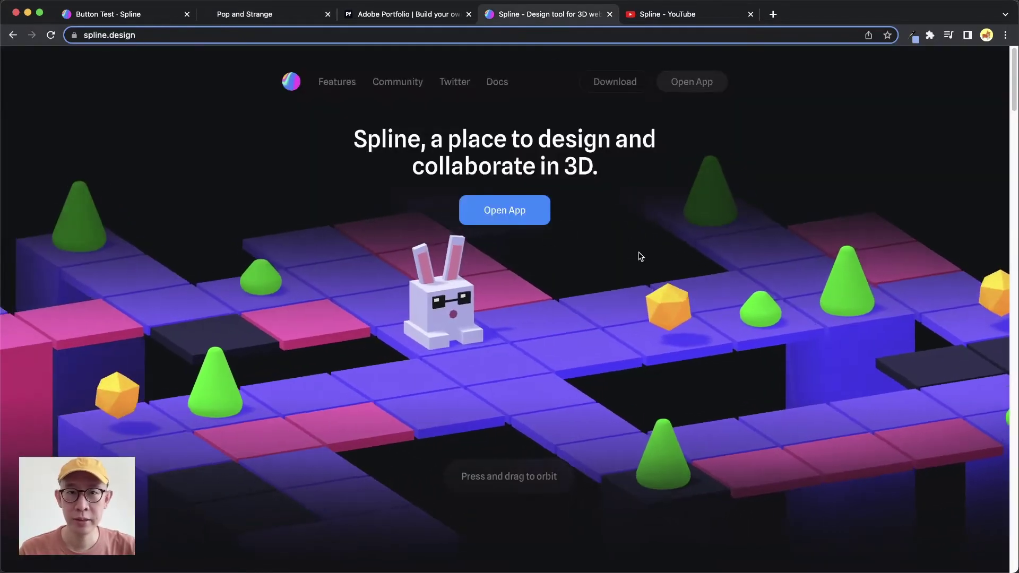
{"action": "left_click_drag", "start_coordinate": [570, 281], "coordinate": [513, 277]}
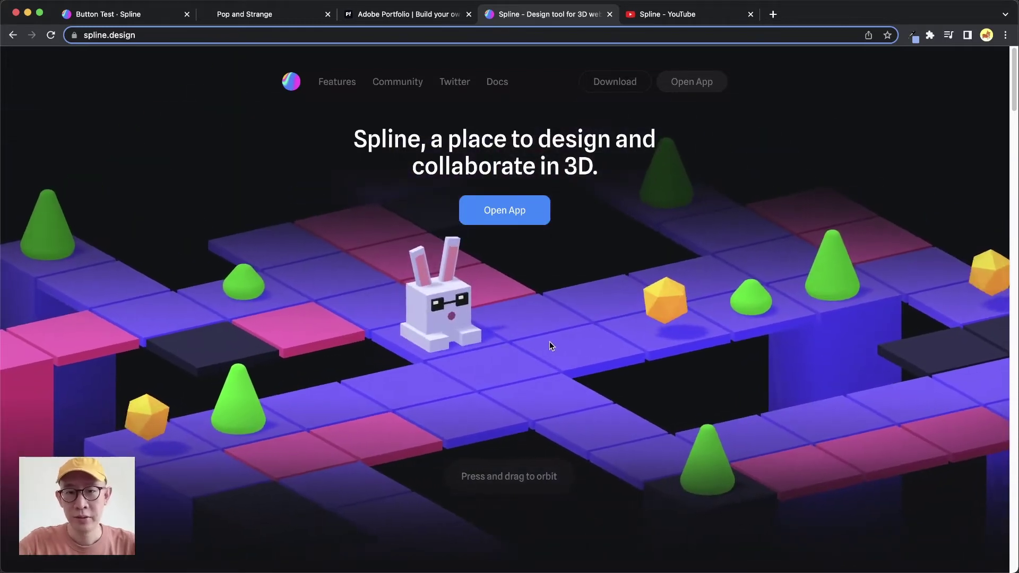
{"action": "scroll", "coordinate": [536, 334], "scroll_direction": "down", "scroll_amount": 6}
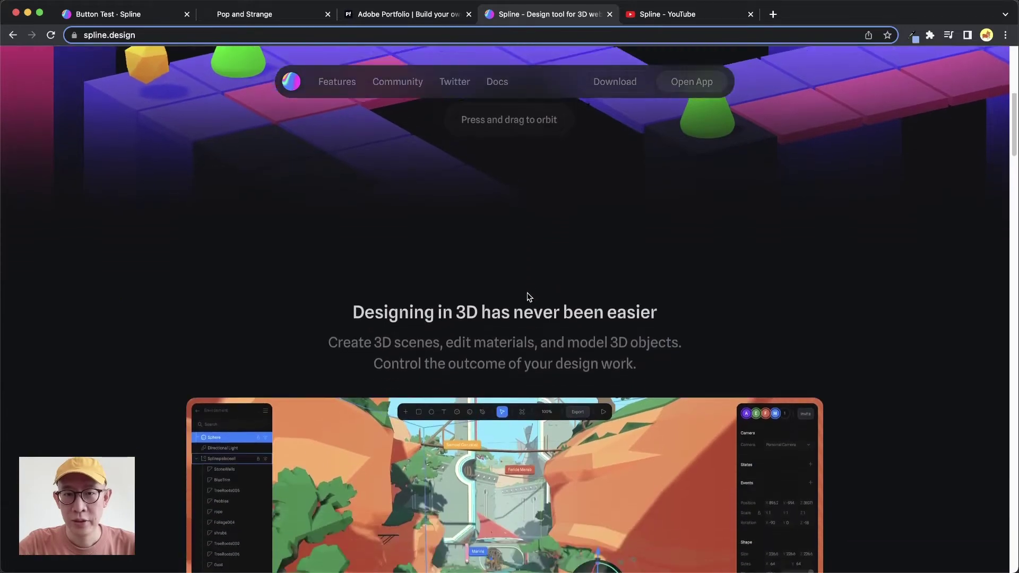
{"action": "scroll", "coordinate": [528, 289], "scroll_direction": "down", "scroll_amount": 12}
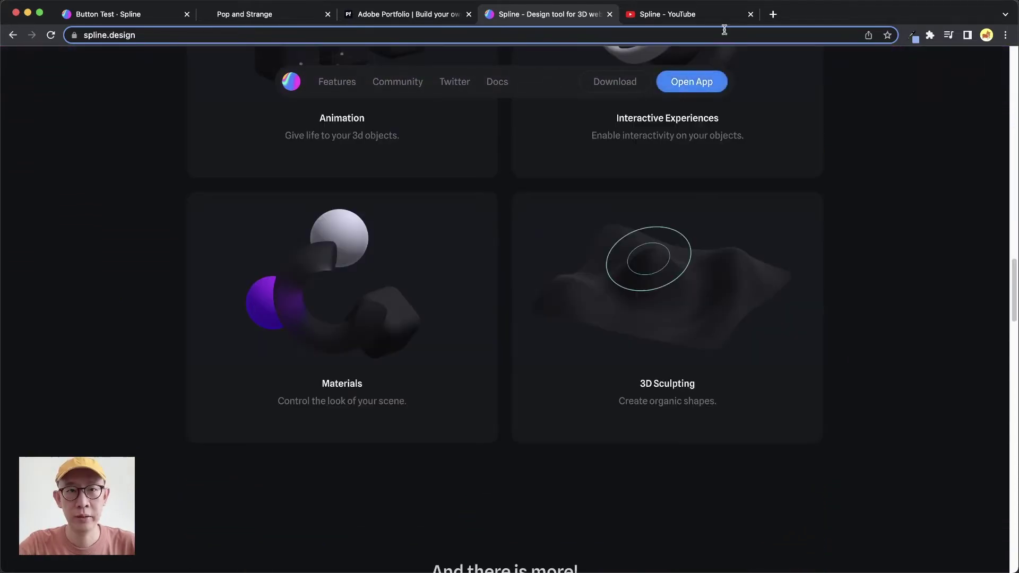
Browse the Spline YouTube channel's tutorial, upload and popular video sections
{"action": "left_click", "coordinate": [719, 17]}
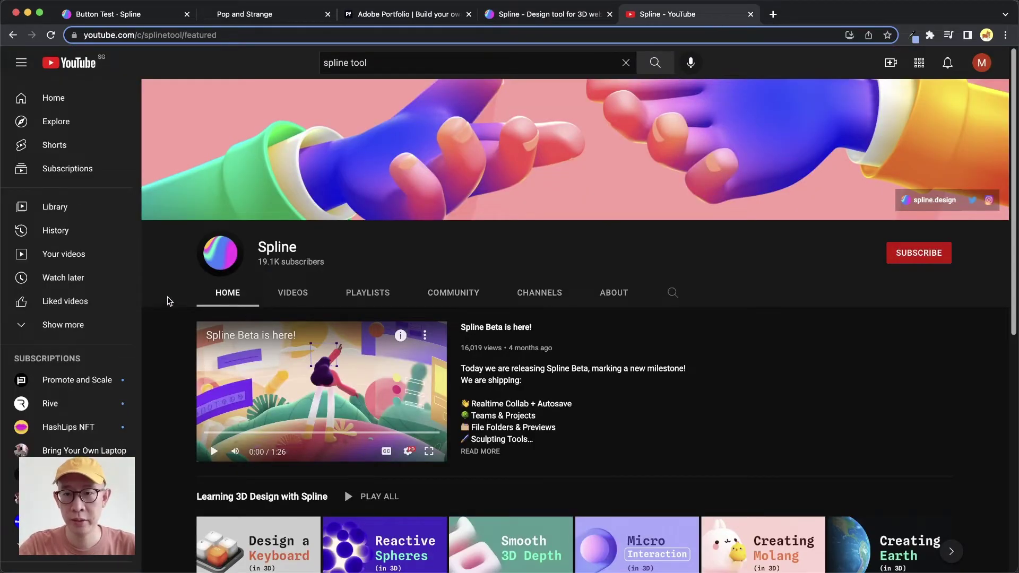
{"action": "scroll", "coordinate": [169, 301], "scroll_direction": "down", "scroll_amount": 5}
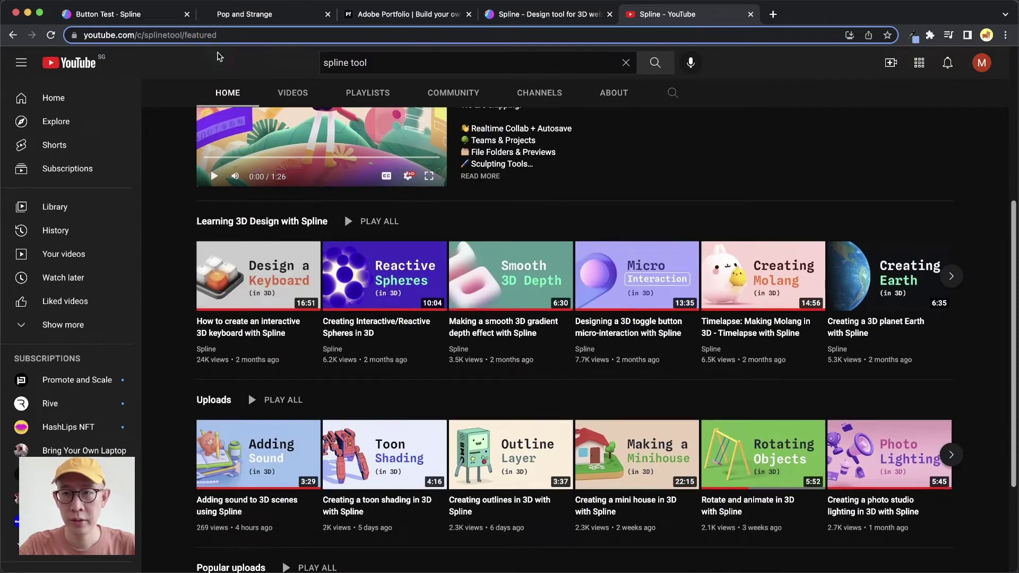
{"action": "scroll", "coordinate": [301, 258], "scroll_direction": "down", "scroll_amount": 3}
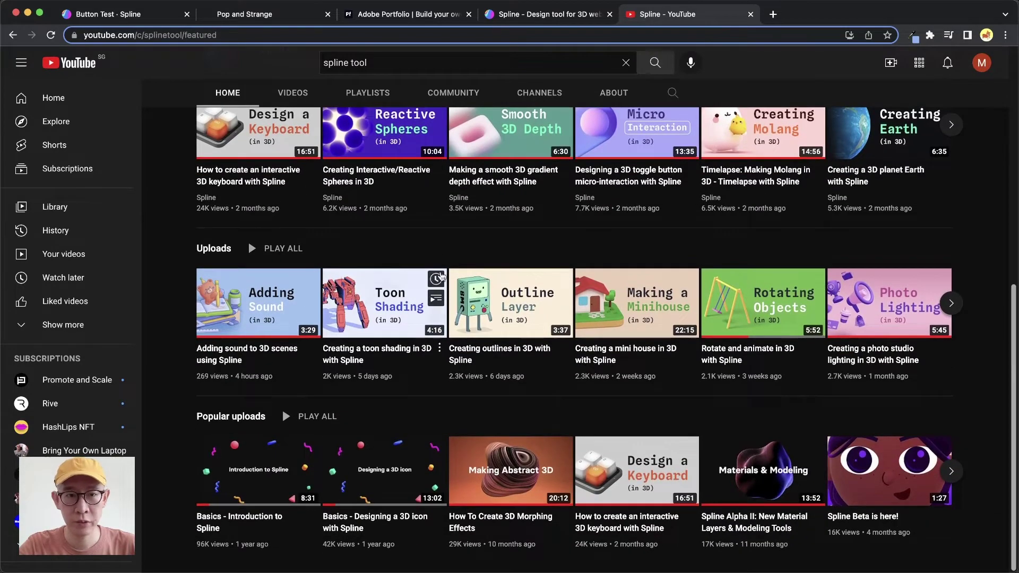
{"action": "scroll", "coordinate": [669, 365], "scroll_direction": "up", "scroll_amount": 8}
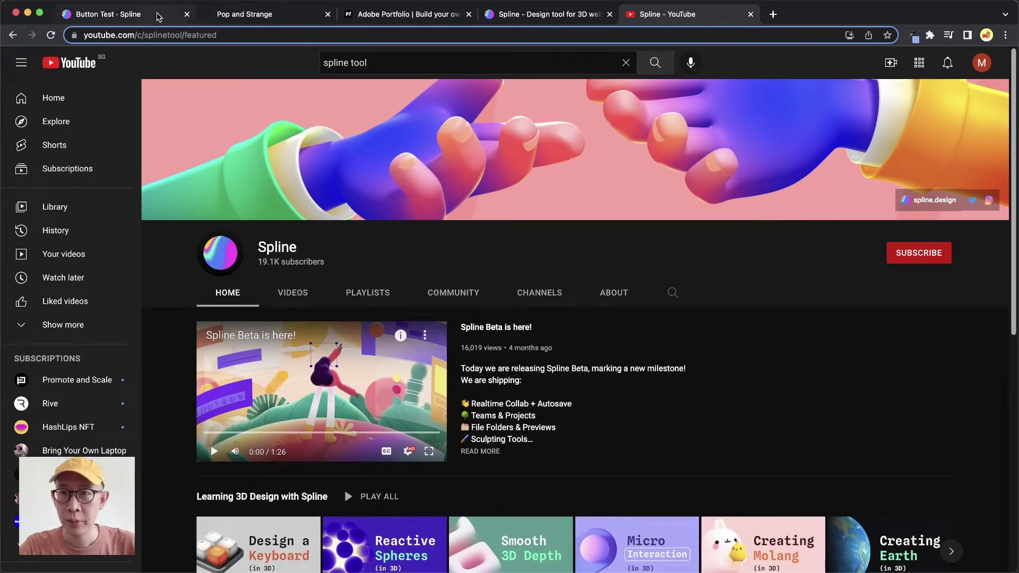
View the Pop and Strange website and try out the interactive 3D letters in the Button Test preview
{"action": "left_click", "coordinate": [292, 20]}
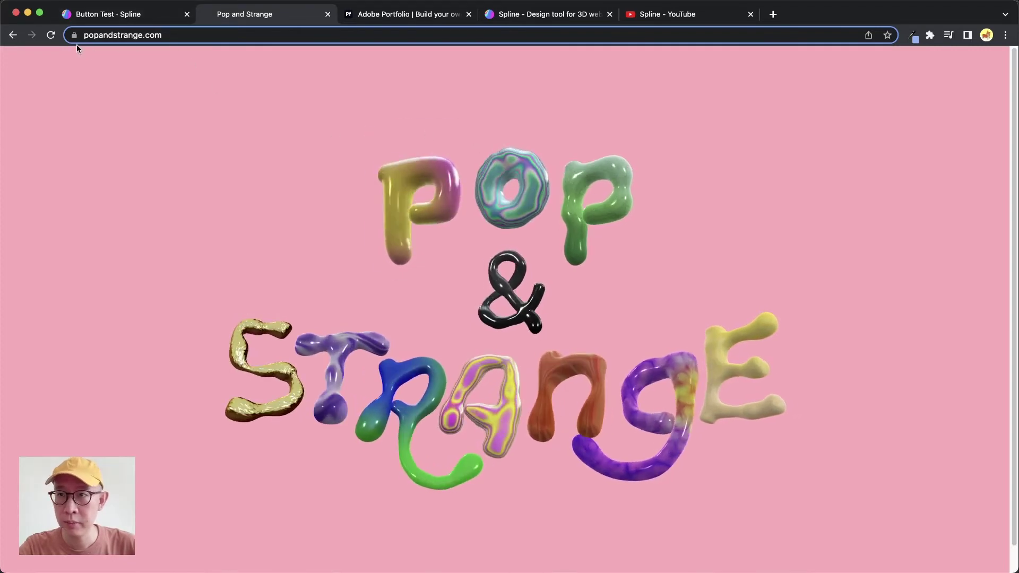
{"action": "left_click", "coordinate": [159, 19]}
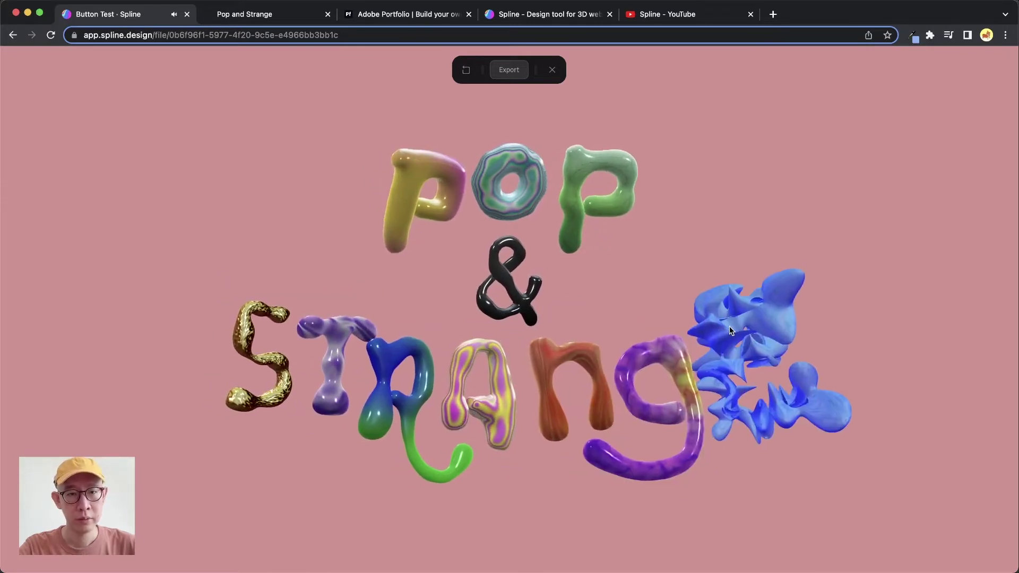
{"action": "left_click_drag", "start_coordinate": [772, 230], "coordinate": [792, 240]}
{"action": "mouse_move", "coordinate": [439, 258]}
{"action": "left_mouse_down"}
{"action": "mouse_move", "coordinate": [617, 272]}
{"action": "mouse_move", "coordinate": [510, 327]}
{"action": "mouse_move", "coordinate": [517, 356]}
{"action": "mouse_move", "coordinate": [447, 342]}
{"action": "mouse_move", "coordinate": [434, 262]}
{"action": "mouse_move", "coordinate": [455, 205]}
{"action": "mouse_move", "coordinate": [430, 221]}
{"action": "mouse_move", "coordinate": [415, 279]}
{"action": "mouse_move", "coordinate": [447, 243]}
{"action": "mouse_move", "coordinate": [431, 255]}
{"action": "left_mouse_up"}
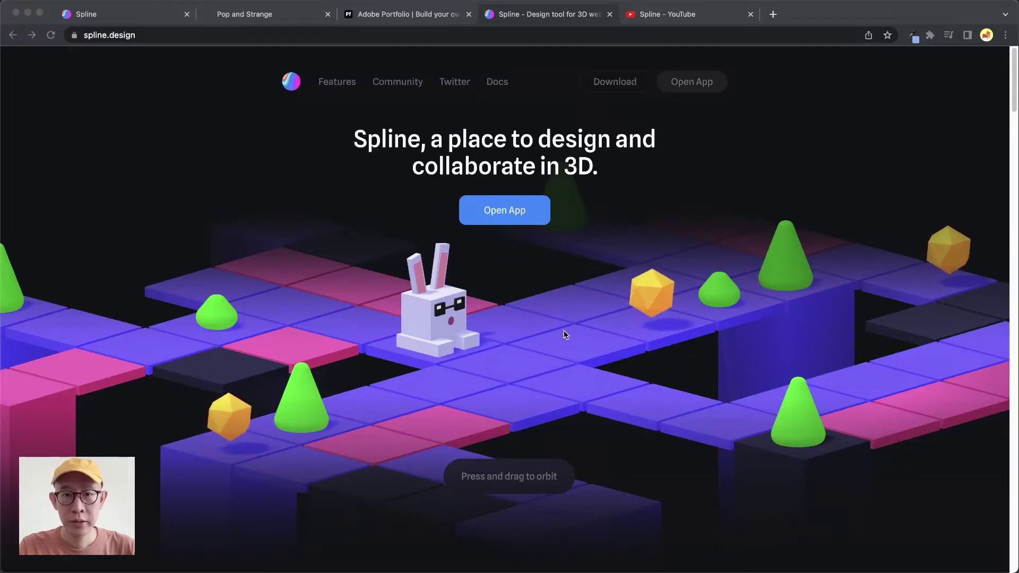
Open the Spline app from its website and create a new file
{"action": "left_click_drag", "start_coordinate": [536, 332], "coordinate": [552, 335]}
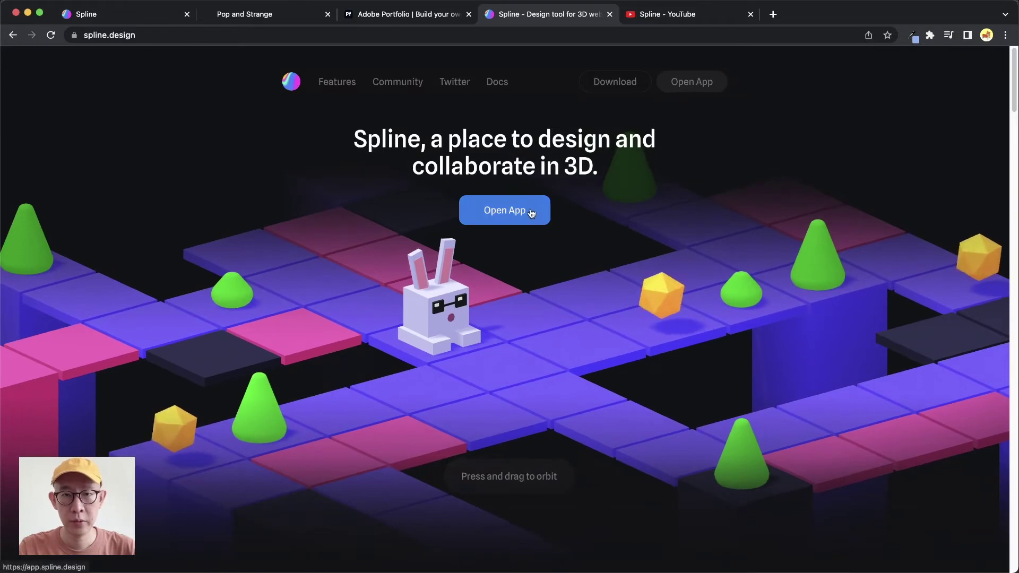
{"action": "left_click", "coordinate": [532, 214]}
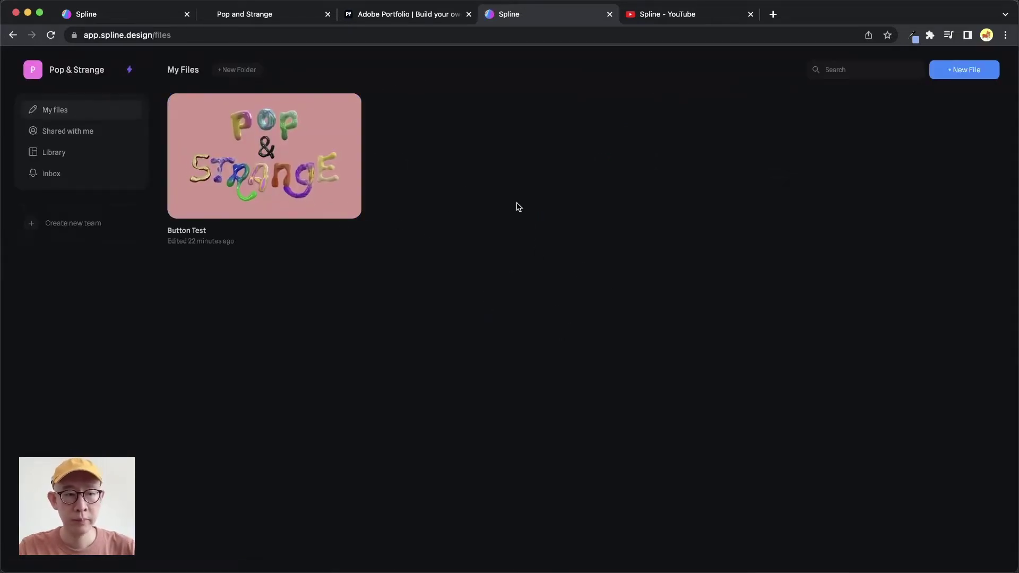
{"action": "left_click", "coordinate": [976, 71]}
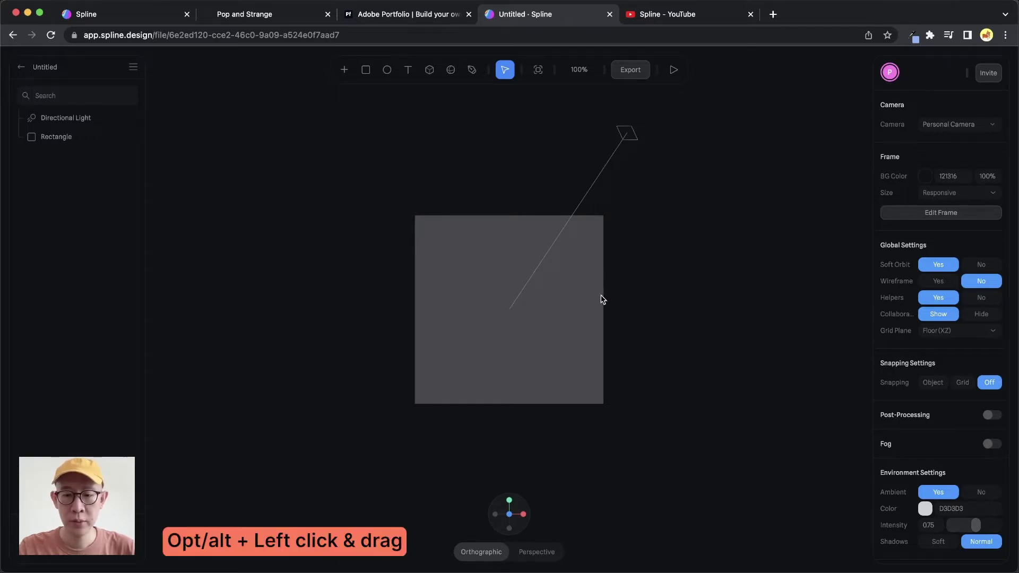
Examine the default rectangle scene from different views by orbiting, zooming in and out, and panning
{"action": "left_click_drag", "start_coordinate": [623, 299], "coordinate": [586, 309], "text": "alt"}
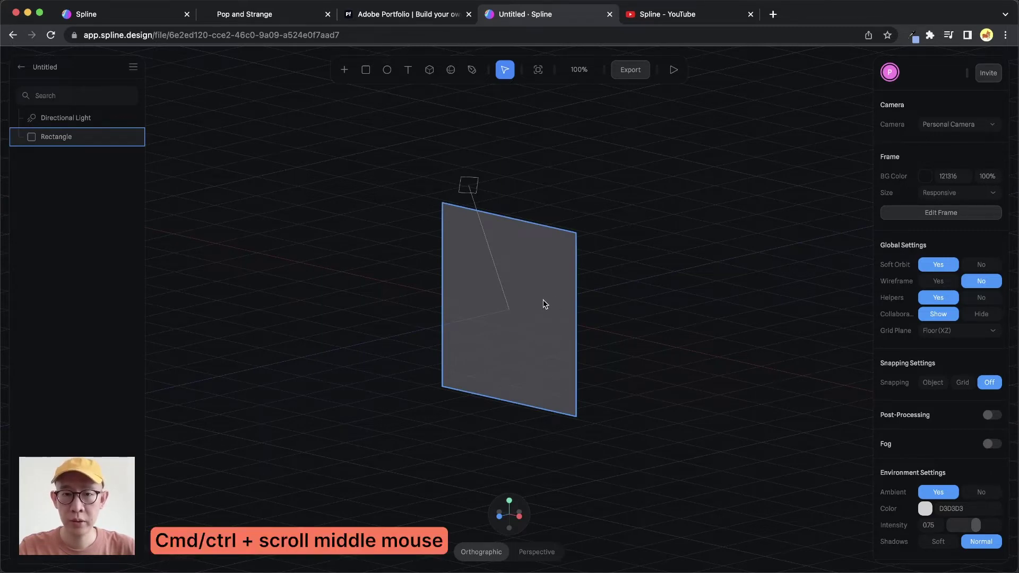
{"action": "scroll", "coordinate": [543, 298], "scroll_direction": "down", "scroll_amount": 3, "text": "super"}
{"action": "scroll", "coordinate": [545, 298], "scroll_direction": "up", "scroll_amount": 3, "text": "super"}
{"action": "scroll", "coordinate": [547, 304], "scroll_direction": "up", "scroll_amount": 2, "text": "super"}
{"action": "scroll", "coordinate": [546, 303], "scroll_direction": "down", "scroll_amount": 3, "text": "super"}
{"action": "scroll", "coordinate": [548, 305], "scroll_direction": "up", "scroll_amount": 2, "text": "super"}
{"action": "scroll", "coordinate": [549, 305], "scroll_direction": "down", "scroll_amount": 3, "text": "super"}
{"action": "scroll", "coordinate": [550, 306], "scroll_direction": "up", "scroll_amount": 3, "text": "super"}
{"action": "scroll", "coordinate": [550, 304], "scroll_direction": "down", "scroll_amount": 3, "text": "super"}
{"action": "scroll", "coordinate": [550, 304], "scroll_direction": "up", "scroll_amount": 3, "text": "super"}
{"action": "scroll", "coordinate": [552, 308], "scroll_direction": "down", "scroll_amount": 1, "text": "super"}
{"action": "scroll", "coordinate": [552, 307], "scroll_direction": "up", "scroll_amount": 2, "text": "super"}
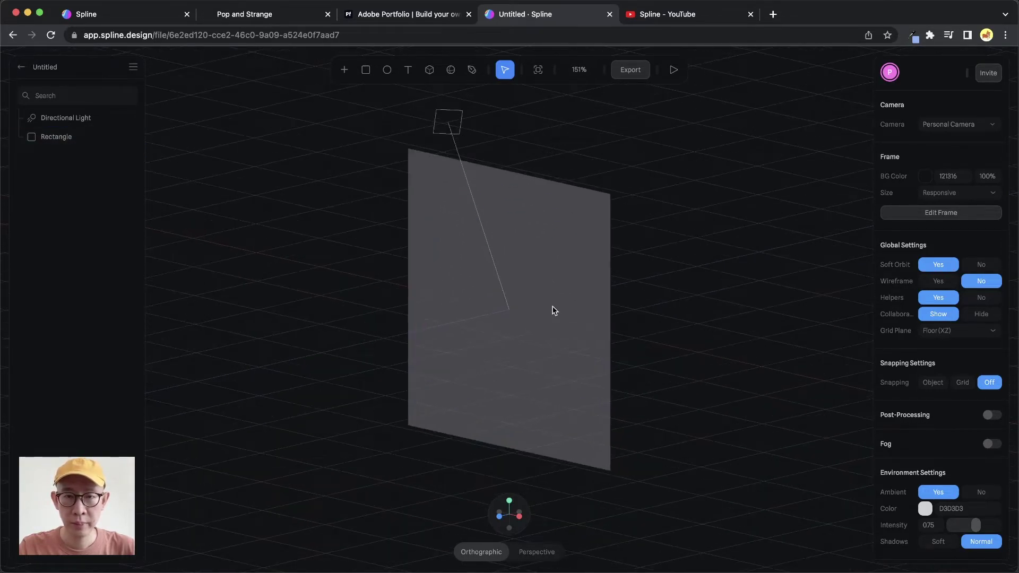
{"action": "scroll", "coordinate": [552, 307], "scroll_direction": "down", "scroll_amount": 3, "text": "super"}
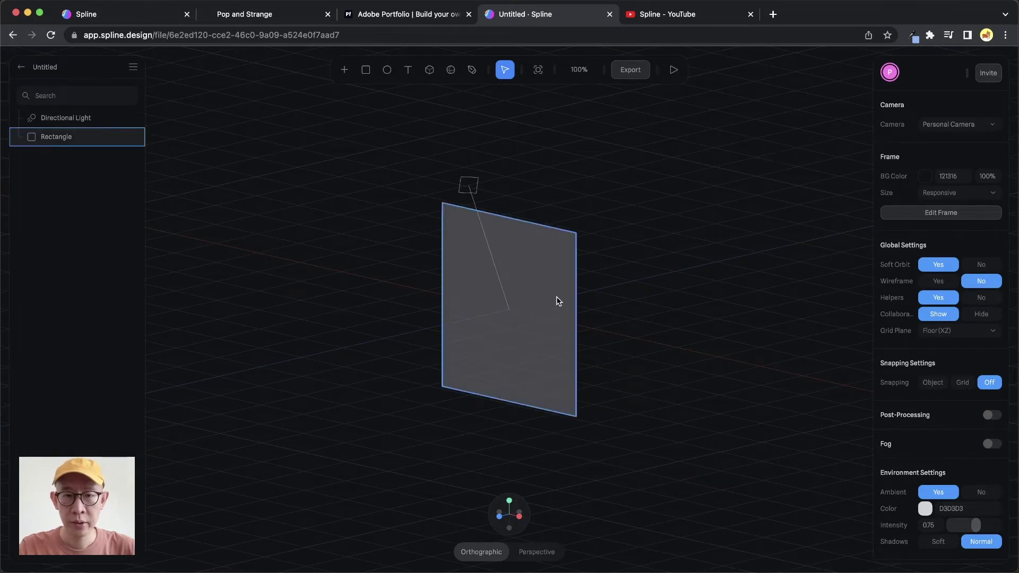
{"action": "left_click", "coordinate": [599, 299]}
{"action": "mouse_move", "coordinate": [609, 300]}
{"action": "middle_mouse_down"}
{"action": "mouse_move", "coordinate": [473, 298]}
{"action": "mouse_move", "coordinate": [723, 287]}
{"action": "mouse_move", "coordinate": [503, 298]}
{"action": "mouse_move", "coordinate": [664, 298]}
{"action": "mouse_move", "coordinate": [609, 230]}
{"action": "mouse_move", "coordinate": [593, 293]}
{"action": "middle_mouse_up"}
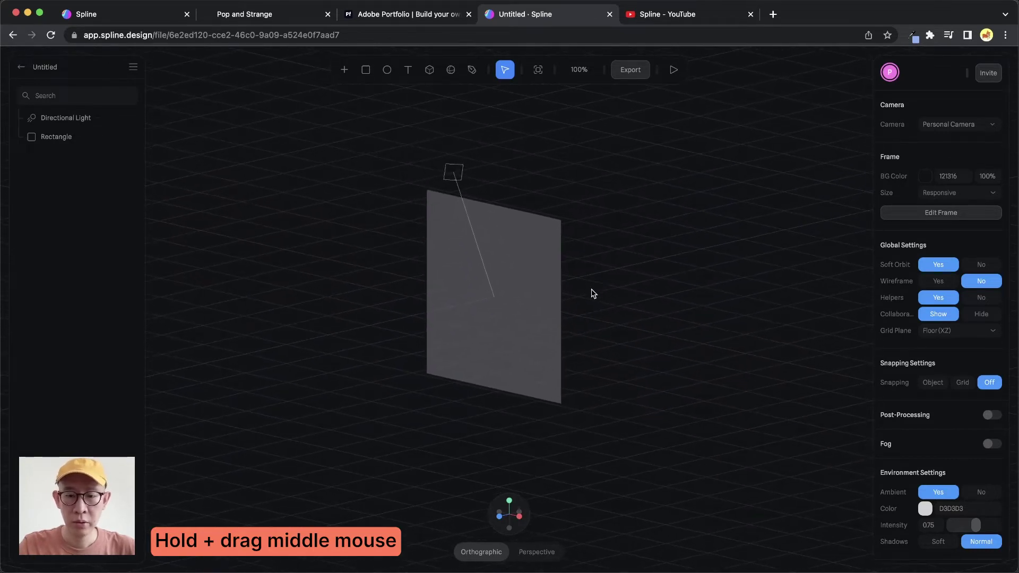
{"action": "mouse_move", "coordinate": [591, 284]}
{"action": "left_mouse_down"}
{"action": "mouse_move", "coordinate": [536, 221]}
{"action": "mouse_move", "coordinate": [532, 285]}
{"action": "mouse_move", "coordinate": [501, 319]}
{"action": "mouse_move", "coordinate": [564, 339]}
{"action": "mouse_move", "coordinate": [644, 305]}
{"action": "mouse_move", "coordinate": [615, 271]}
{"action": "mouse_move", "coordinate": [580, 316]}
{"action": "mouse_move", "coordinate": [601, 283]}
{"action": "left_mouse_up"}
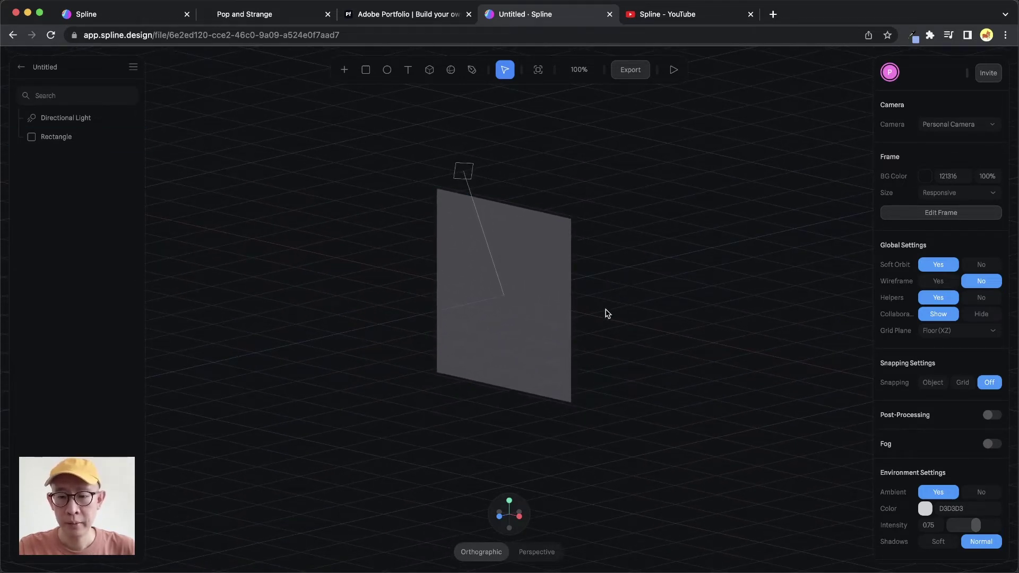
{"action": "mouse_move", "coordinate": [482, 308]}
{"action": "left_mouse_down", "text": "alt"}
{"action": "mouse_move", "coordinate": [572, 308]}
{"action": "mouse_move", "coordinate": [479, 319]}
{"action": "mouse_move", "coordinate": [490, 312]}
{"action": "left_mouse_up", "text": "alt"}
{"action": "left_click", "coordinate": [580, 67]}
{"action": "left_click", "coordinate": [455, 253]}
{"action": "left_click", "coordinate": [626, 286]}
{"action": "left_click_drag", "start_coordinate": [625, 286], "coordinate": [620, 287]}
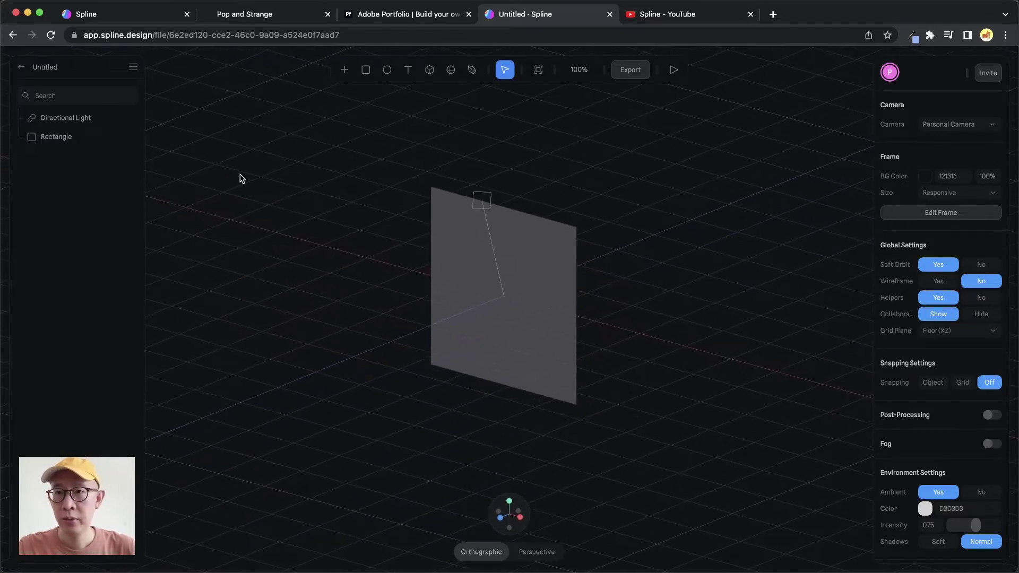
Delete the default directional light and rectangle to clear the scene
{"action": "left_click_drag", "start_coordinate": [375, 157], "coordinate": [601, 406]}
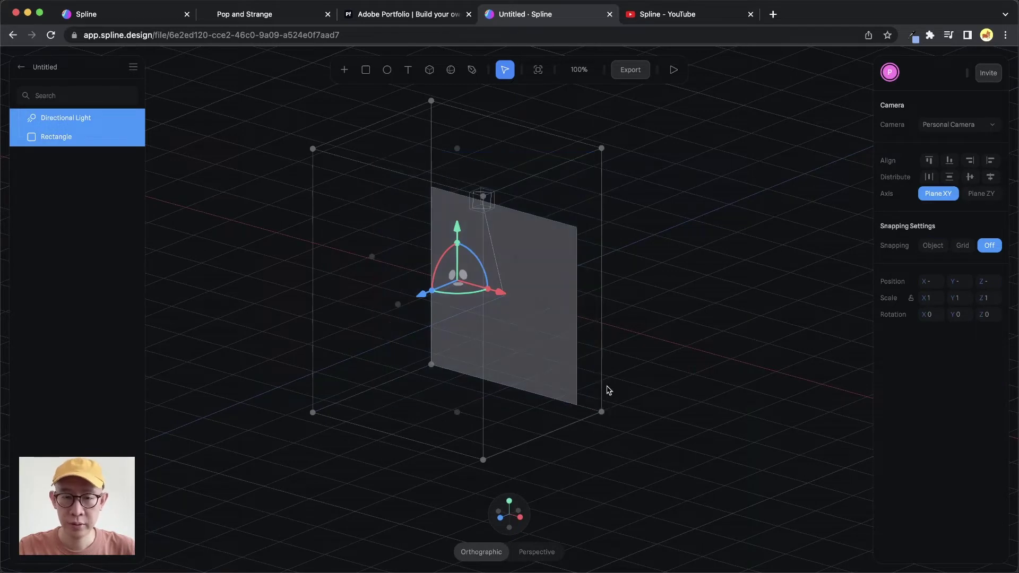
{"action": "key", "text": "Delete"}
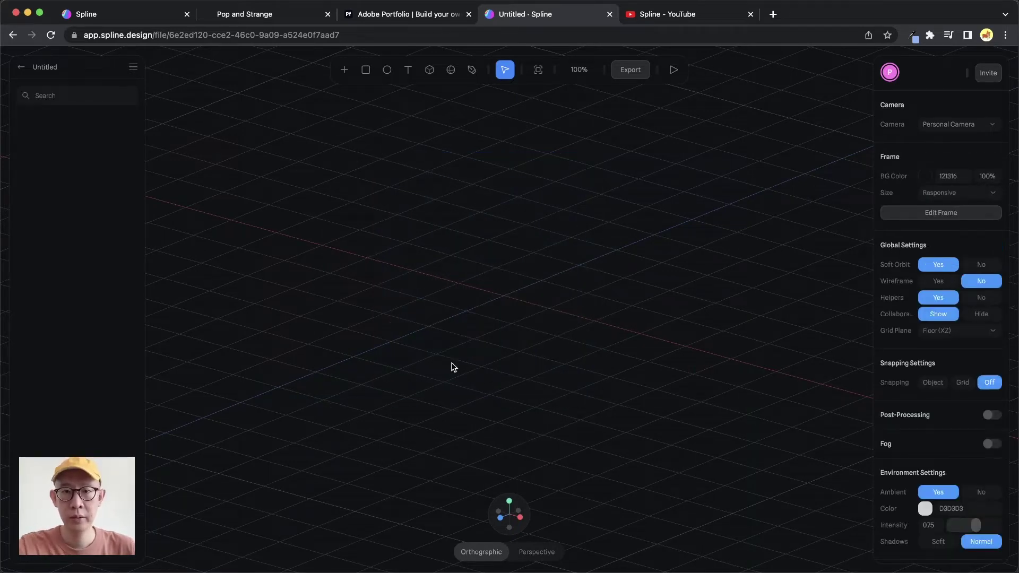
{"action": "right_click_drag", "start_coordinate": [437, 310], "coordinate": [512, 247]}
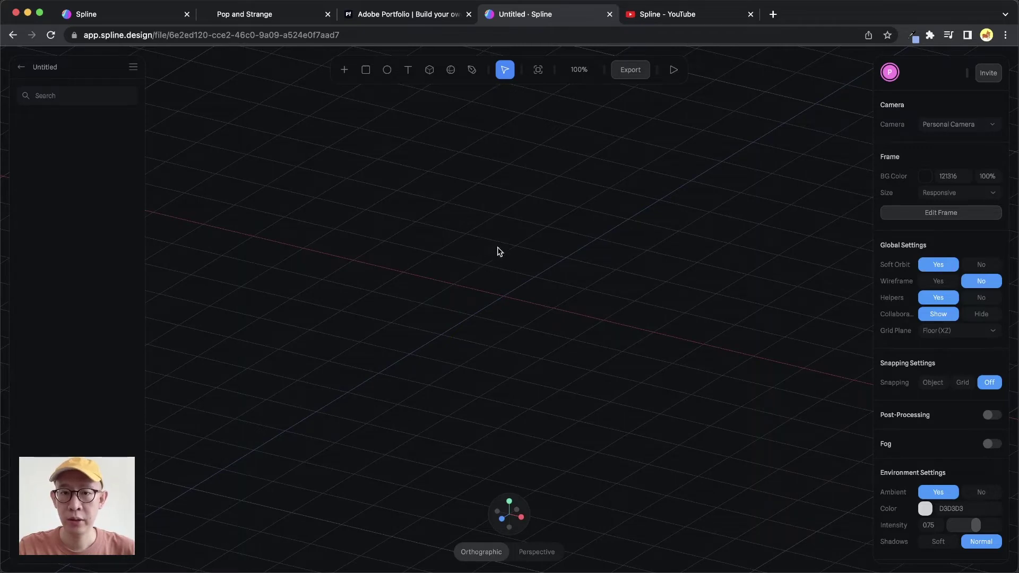
Check the 3D lettering on the Pop and Strange website as a reference and return to the Untitled Spline file
{"action": "left_click", "coordinate": [290, 20]}
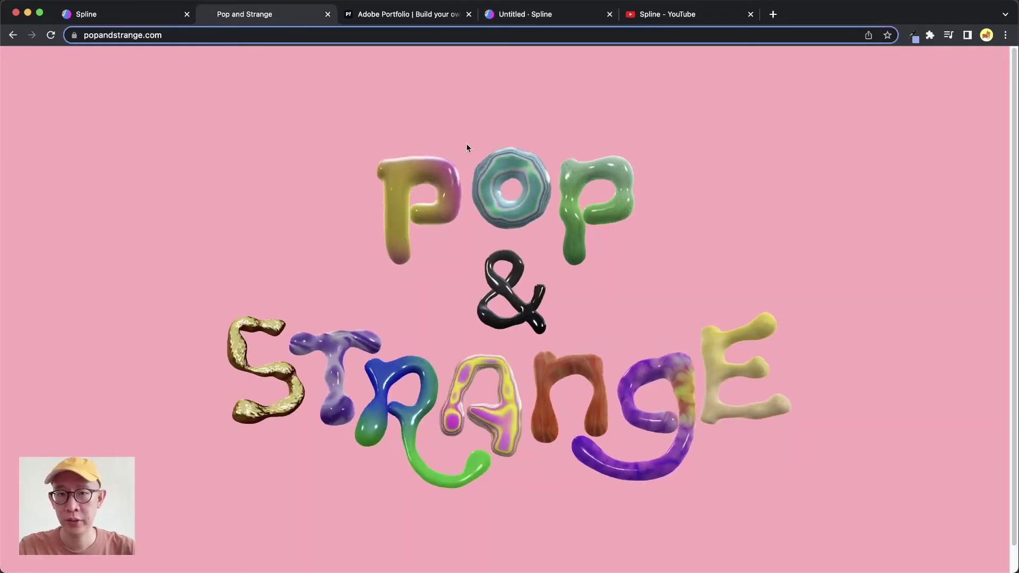
{"action": "left_click", "coordinate": [569, 18]}
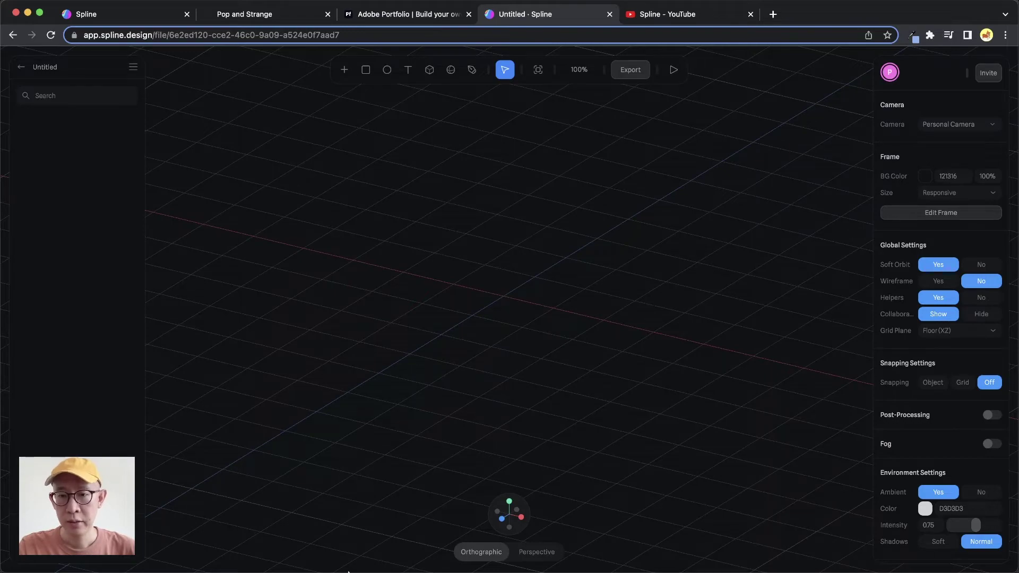
{"action": "mouse_move", "coordinate": [348, 571]}
{"action": "left_click", "coordinate": [353, 546]}
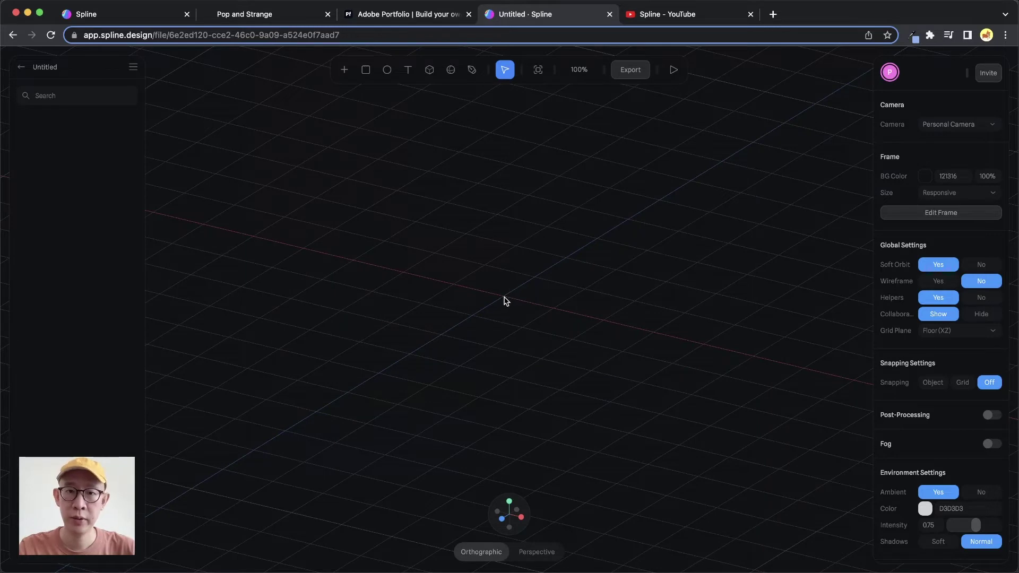
Add a cube measuring 131 on each side to the empty scene, undoing the stray move of it
{"action": "left_click", "coordinate": [429, 70]}
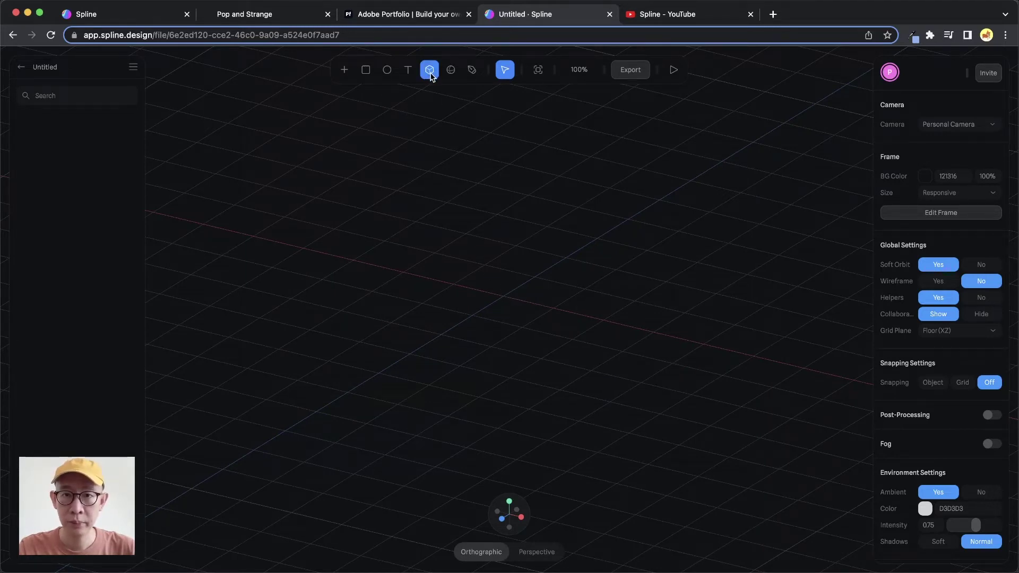
{"action": "left_click_drag", "start_coordinate": [479, 290], "coordinate": [624, 265]}
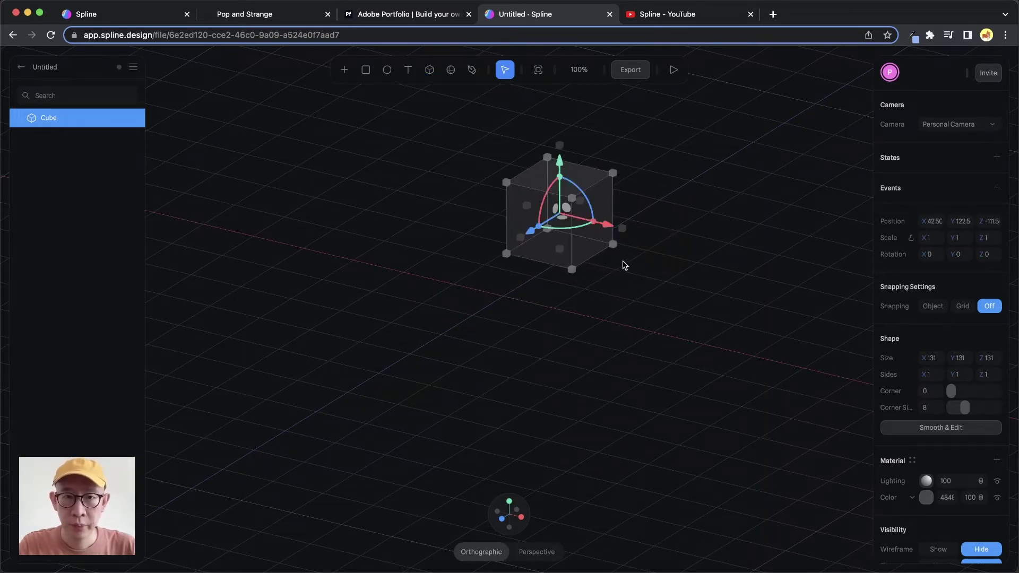
{"action": "key", "text": "super+z"}
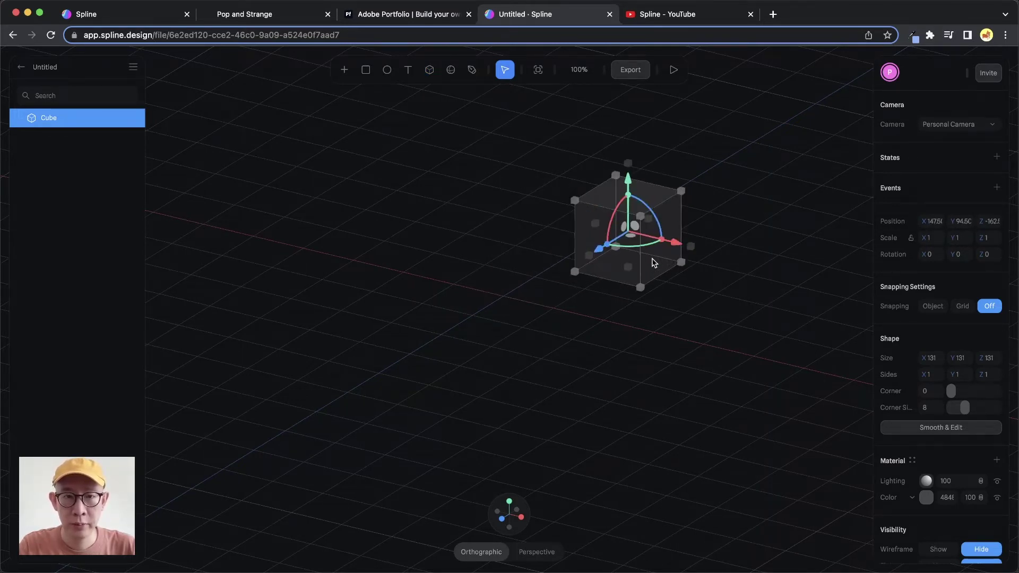
Set the cube's position to 0 on the X, Y and Z axes
{"action": "left_click", "coordinate": [938, 222]}
{"action": "type", "text": "0"}
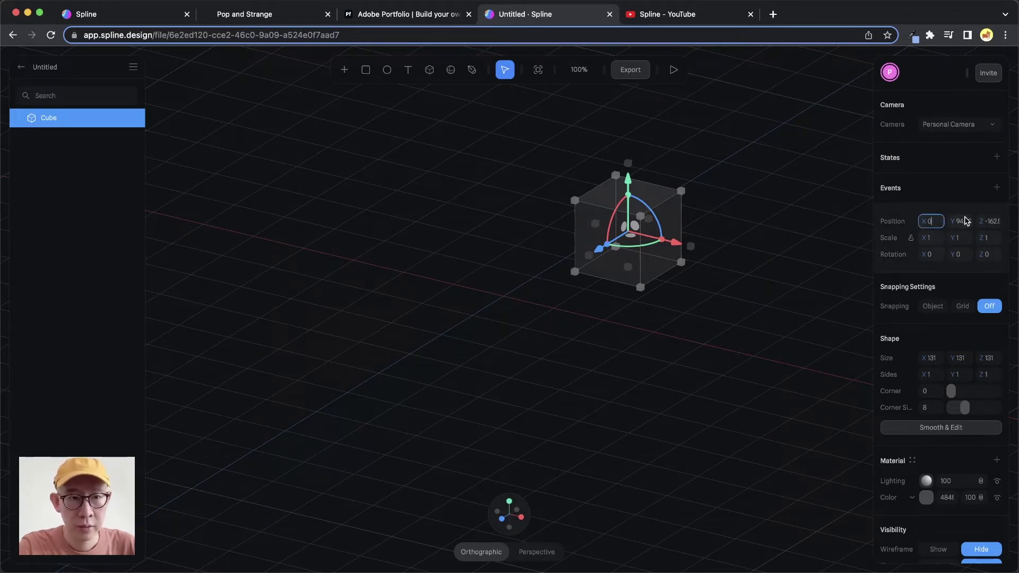
{"action": "left_click", "coordinate": [964, 222]}
{"action": "type", "text": "0"}
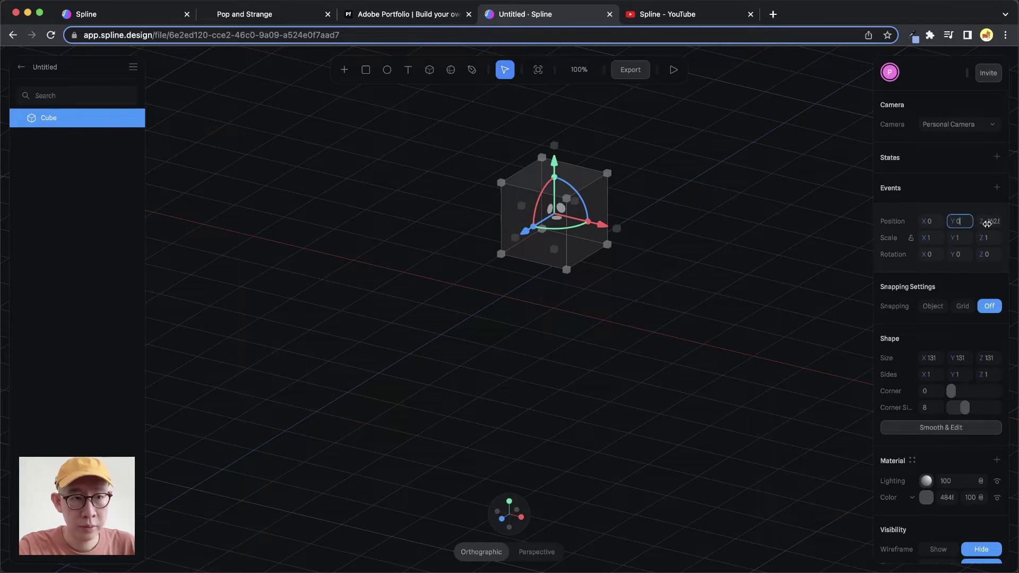
{"action": "left_click", "coordinate": [990, 222]}
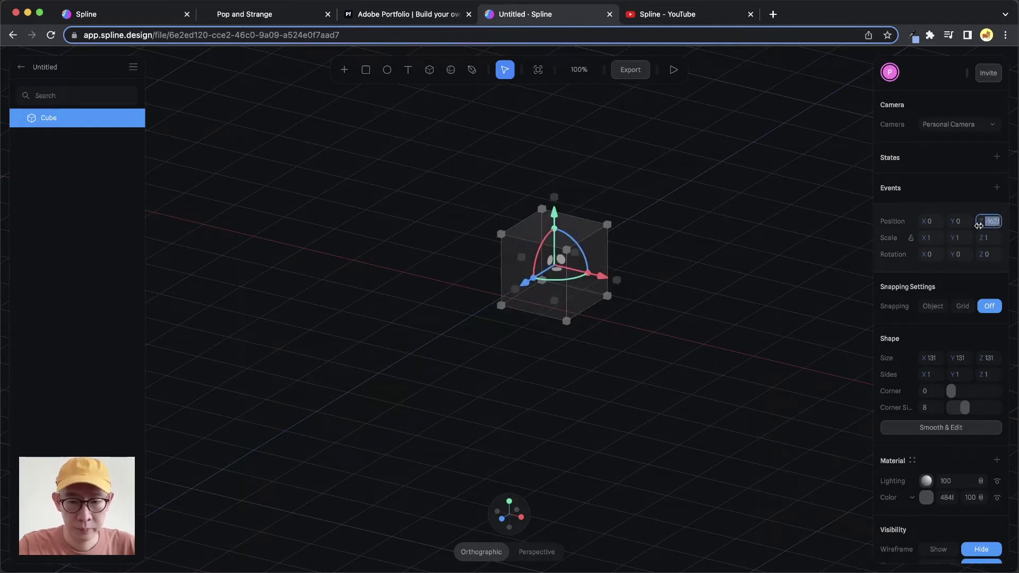
{"action": "type", "text": "0"}
{"action": "key", "text": "Return"}
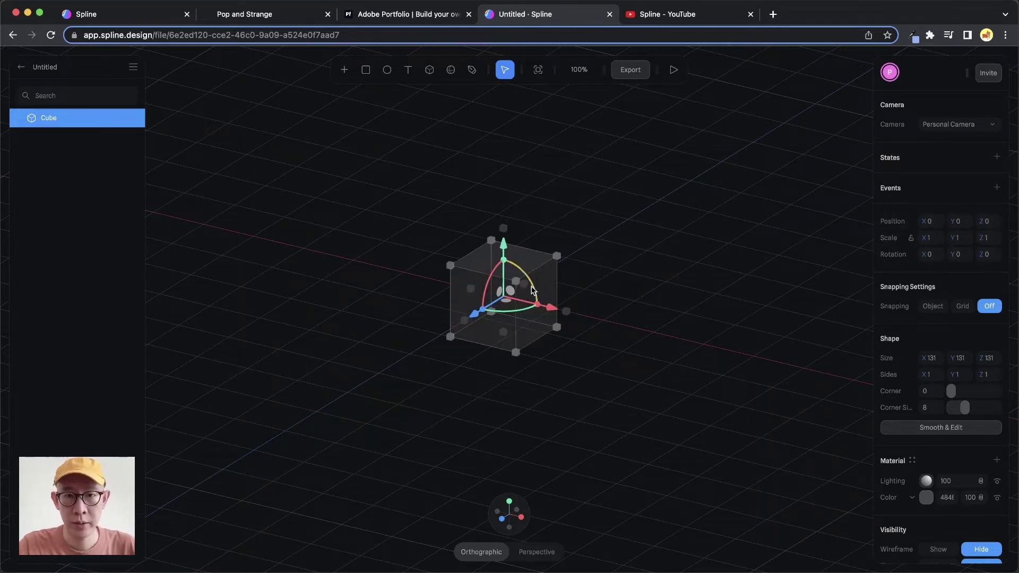
Convert the selected cube into an editable smoothed mesh with Smooth & Edit
{"action": "left_click", "coordinate": [580, 306]}
{"action": "left_click", "coordinate": [512, 303]}
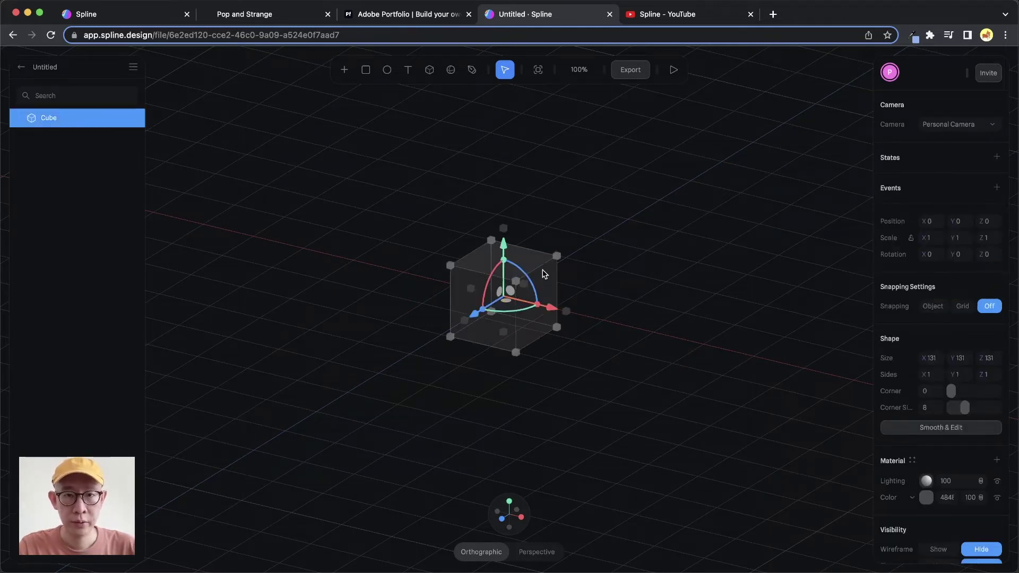
{"action": "left_click", "coordinate": [978, 427]}
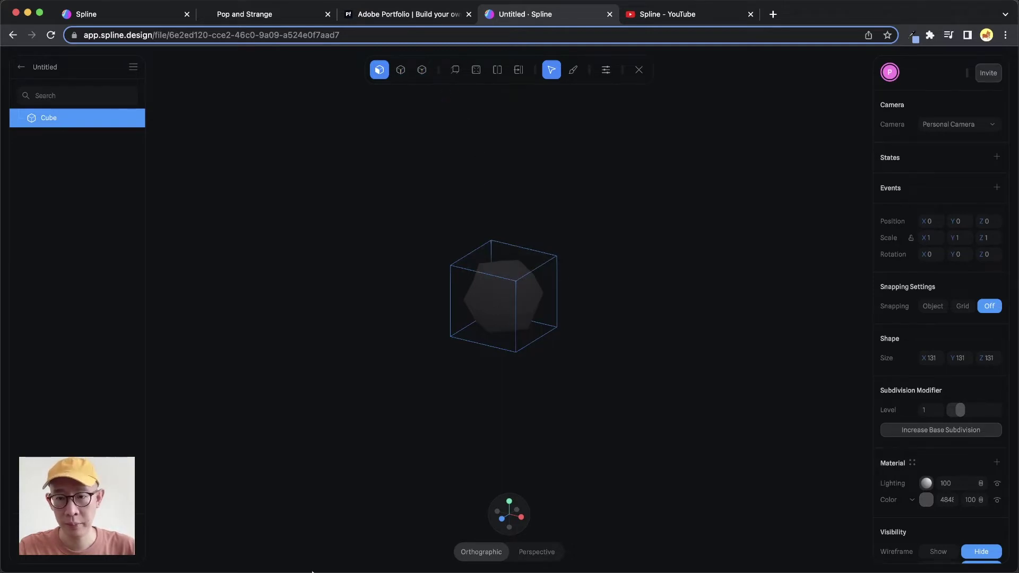
Switch to Photoshop, show Layer 2 with the blue segment guides on the DOPE sketch, and return to Spline
{"action": "mouse_move", "coordinate": [311, 571]}
{"action": "left_click", "coordinate": [383, 546]}
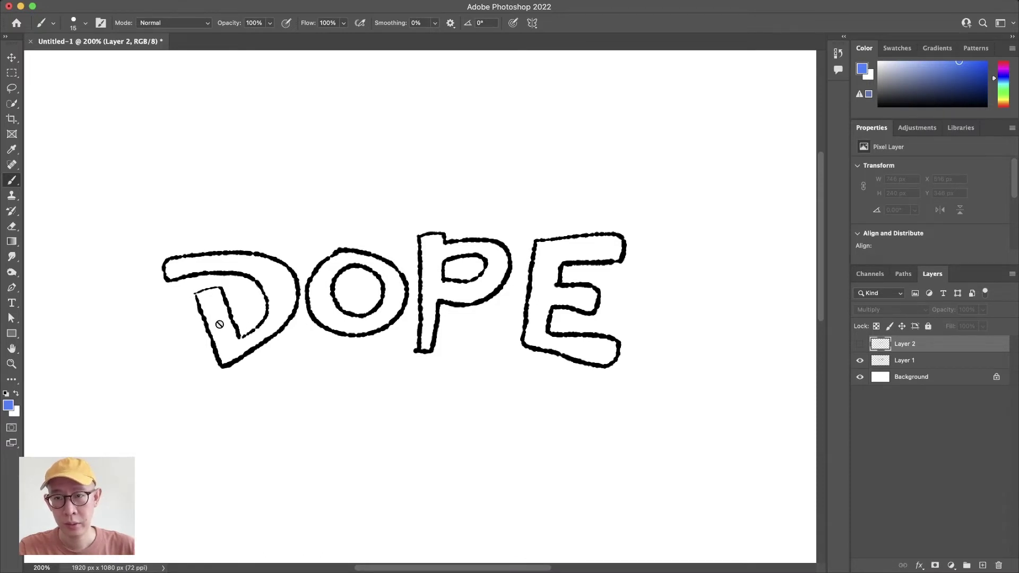
{"action": "left_click", "coordinate": [859, 344]}
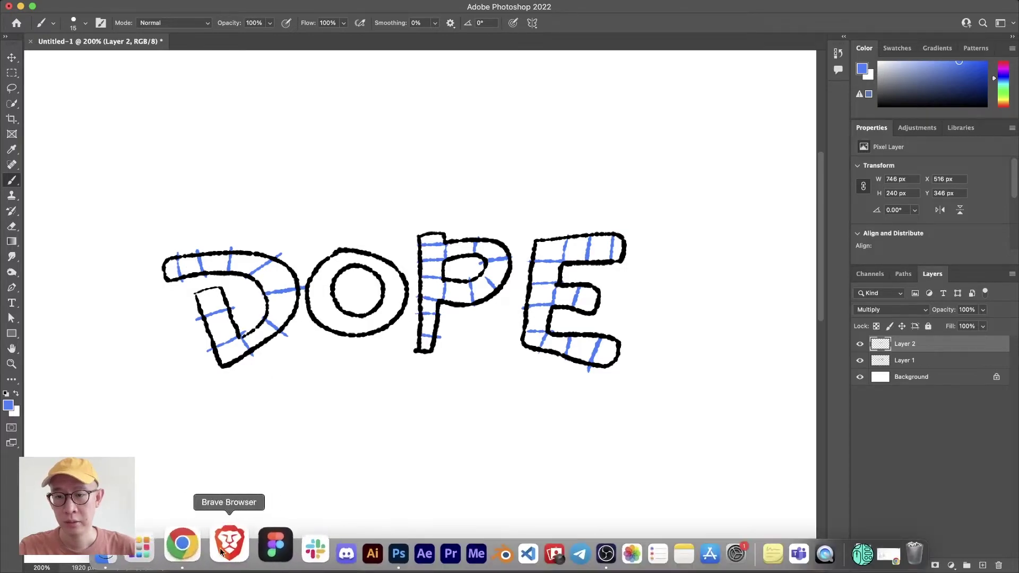
{"action": "left_click", "coordinate": [196, 546]}
Extrude the cube's bottom face downward in several segments to form a vertical stem about 548 tall
{"action": "right_click_drag", "start_coordinate": [477, 384], "coordinate": [525, 359]}
{"action": "left_click", "coordinate": [516, 337]}
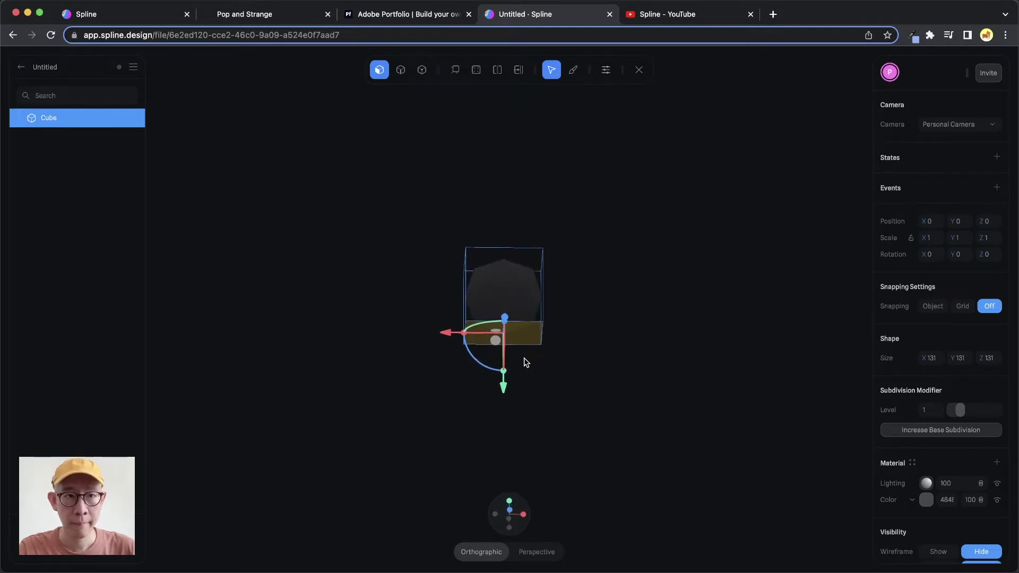
{"action": "left_click", "coordinate": [460, 74]}
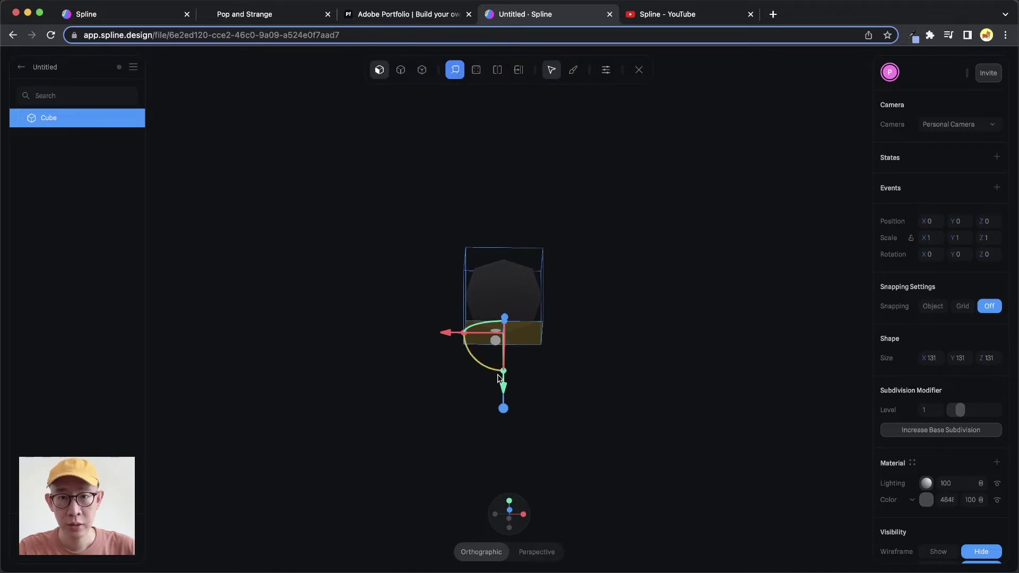
{"action": "left_click_drag", "start_coordinate": [503, 413], "coordinate": [503, 472]}
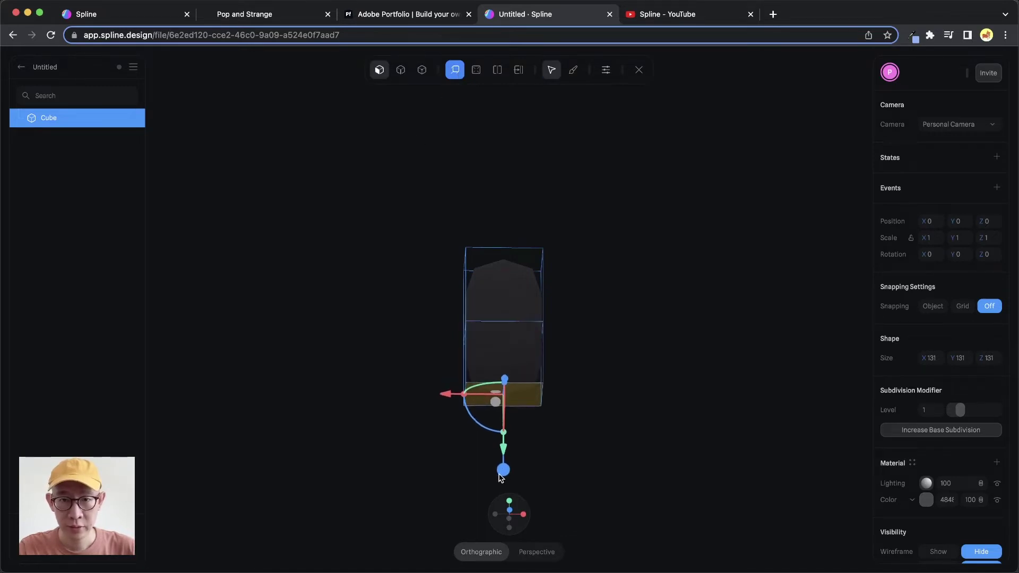
{"action": "right_click_drag", "start_coordinate": [562, 334], "coordinate": [513, 421]}
{"action": "left_click_drag", "start_coordinate": [503, 422], "coordinate": [506, 429]}
{"action": "right_click_drag", "start_coordinate": [597, 346], "coordinate": [476, 362]}
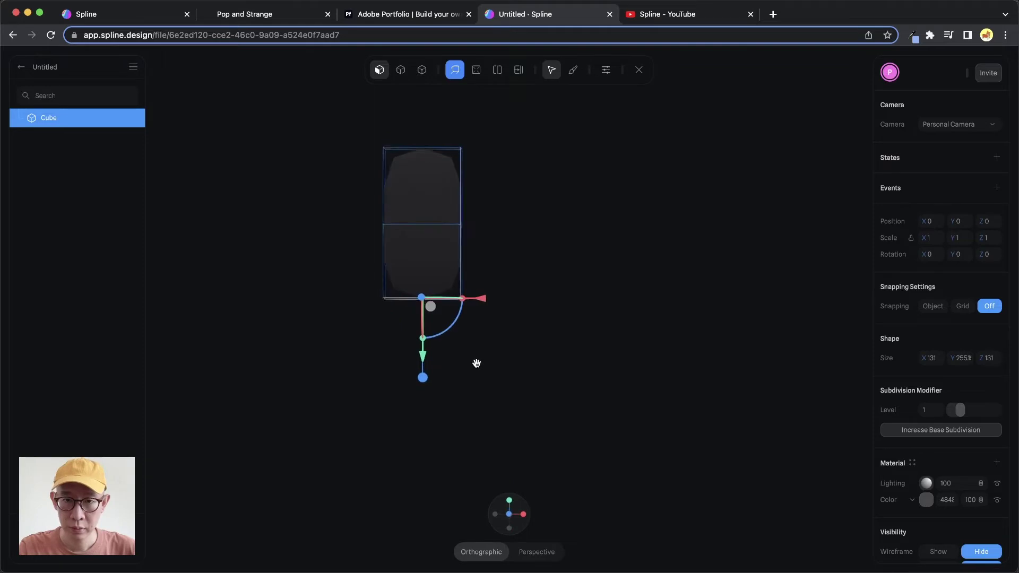
{"action": "left_click_drag", "start_coordinate": [425, 381], "coordinate": [426, 553]}
{"action": "mouse_move", "coordinate": [494, 331]}
{"action": "left_mouse_down", "text": "alt"}
{"action": "mouse_move", "coordinate": [518, 356]}
{"action": "mouse_move", "coordinate": [498, 329]}
{"action": "left_mouse_up", "text": "alt"}
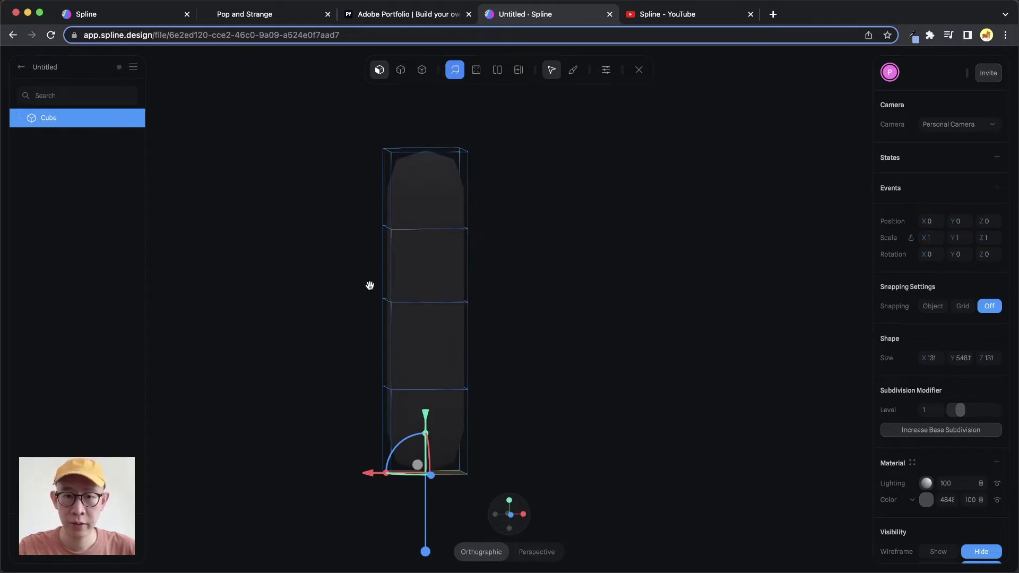
Extrude the side face of the stem's lowest segment outward twice, making the L shape about 459 wide overall
{"action": "right_click_drag", "start_coordinate": [476, 276], "coordinate": [514, 327]}
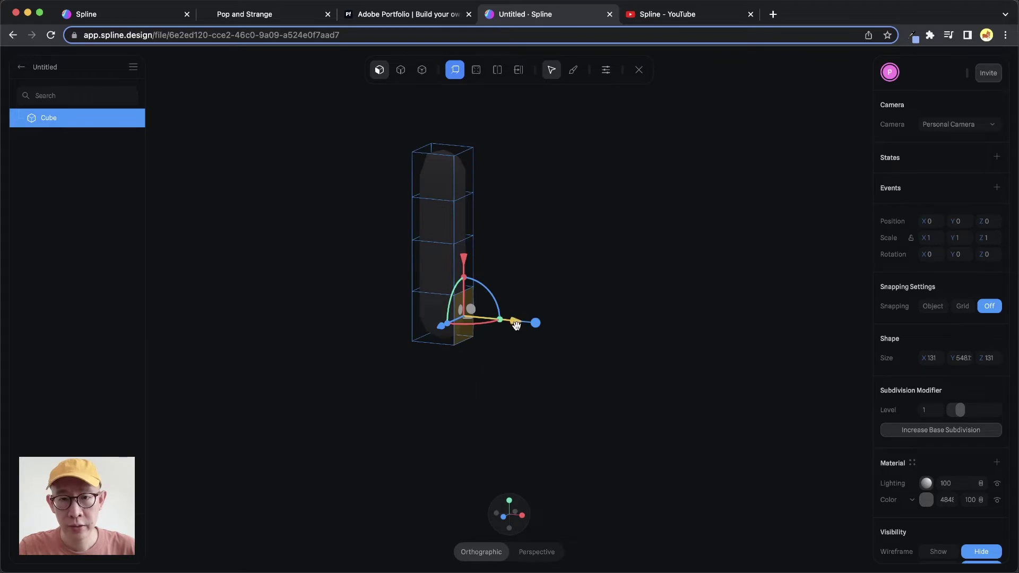
{"action": "left_click_drag", "start_coordinate": [514, 323], "coordinate": [438, 307]}
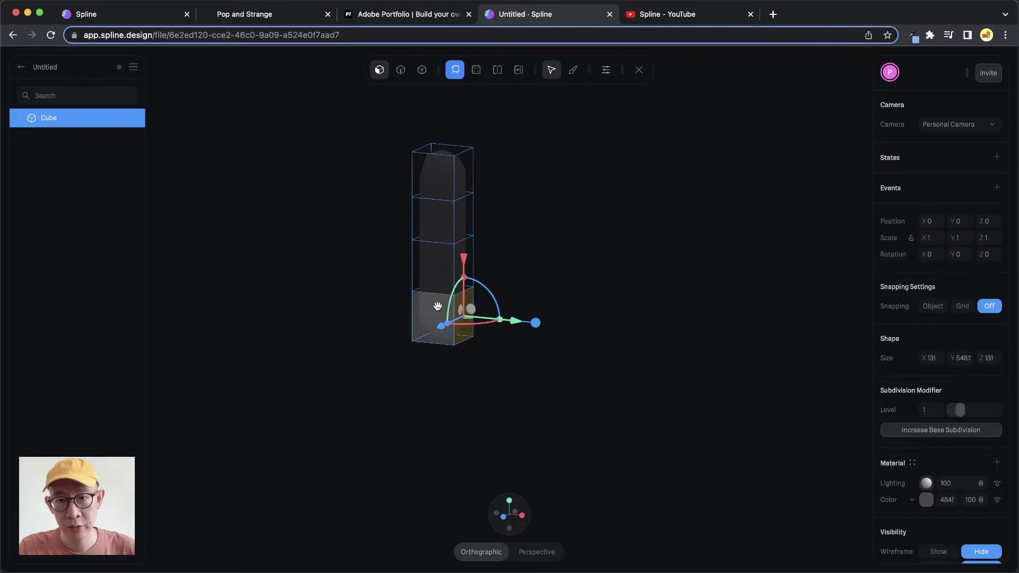
{"action": "mouse_move", "coordinate": [515, 254]}
{"action": "middle_mouse_down"}
{"action": "mouse_move", "coordinate": [504, 252]}
{"action": "mouse_move", "coordinate": [513, 268]}
{"action": "middle_mouse_up"}
{"action": "left_click_drag", "start_coordinate": [529, 334], "coordinate": [581, 339]}
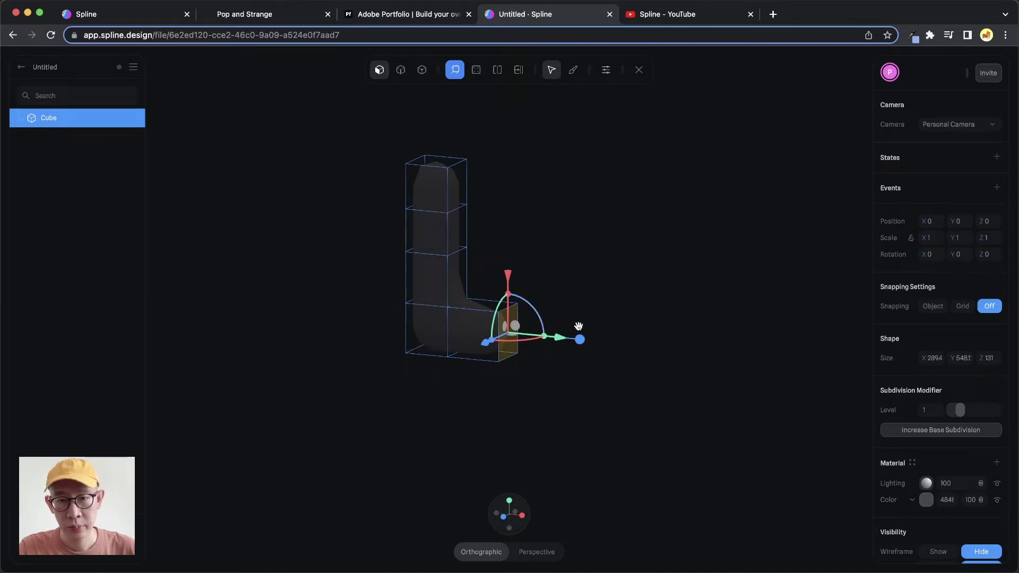
{"action": "left_click_drag", "start_coordinate": [584, 340], "coordinate": [642, 345]}
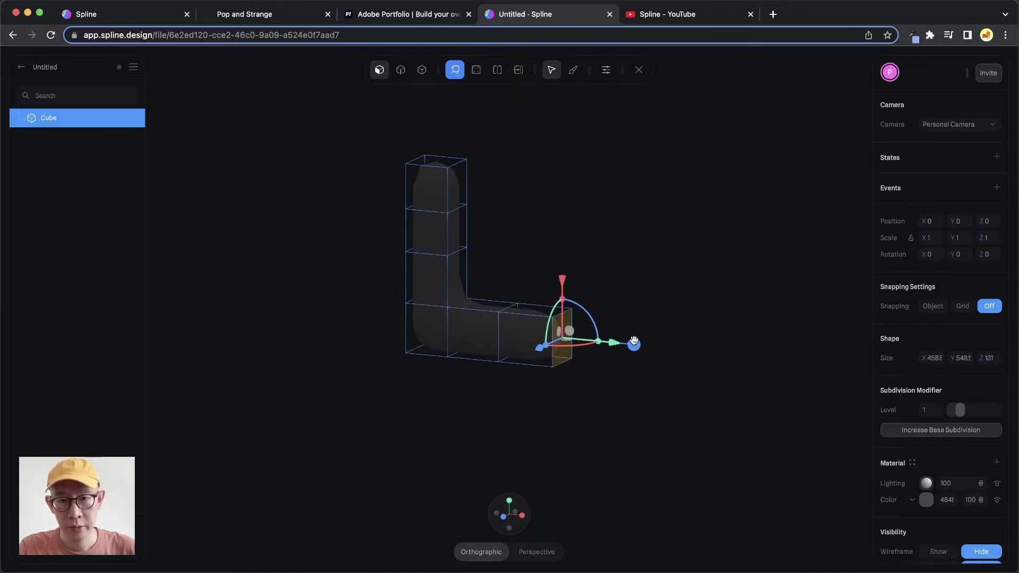
Extrude and rotate the foot's end face segment by segment to curve it upward into the D's bowl, about 615 wide overall
{"action": "left_click_drag", "start_coordinate": [513, 276], "coordinate": [564, 290], "text": "alt"}
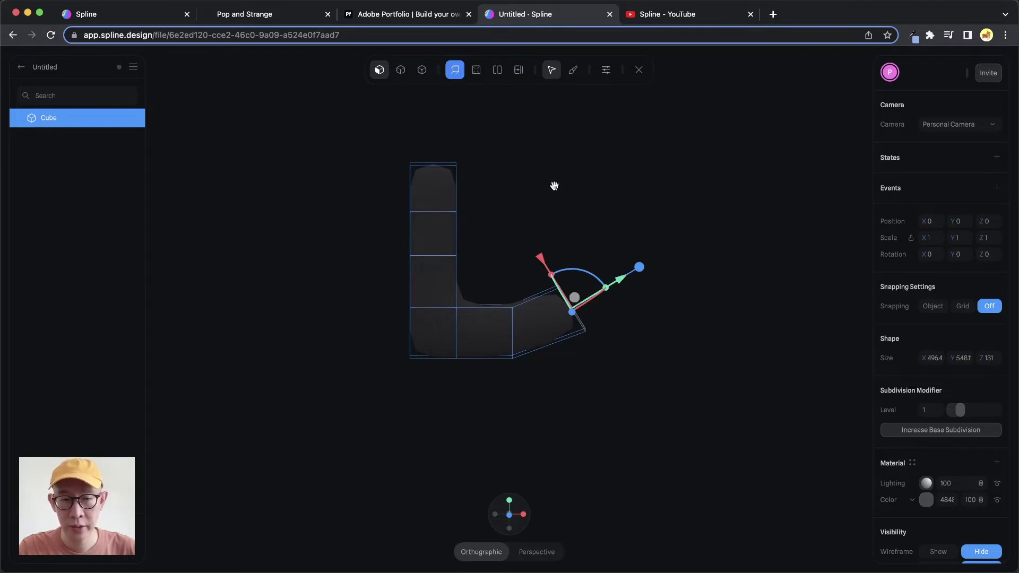
{"action": "left_click_drag", "start_coordinate": [554, 186], "coordinate": [473, 351]}
{"action": "left_click_drag", "start_coordinate": [608, 314], "coordinate": [611, 271]}
{"action": "left_click_drag", "start_coordinate": [530, 296], "coordinate": [482, 317]}
{"action": "left_click_drag", "start_coordinate": [609, 239], "coordinate": [580, 178]}
{"action": "left_click_drag", "start_coordinate": [500, 285], "coordinate": [507, 288], "text": "alt"}
{"action": "left_click_drag", "start_coordinate": [633, 260], "coordinate": [630, 259]}
{"action": "left_click_drag", "start_coordinate": [599, 226], "coordinate": [590, 219]}
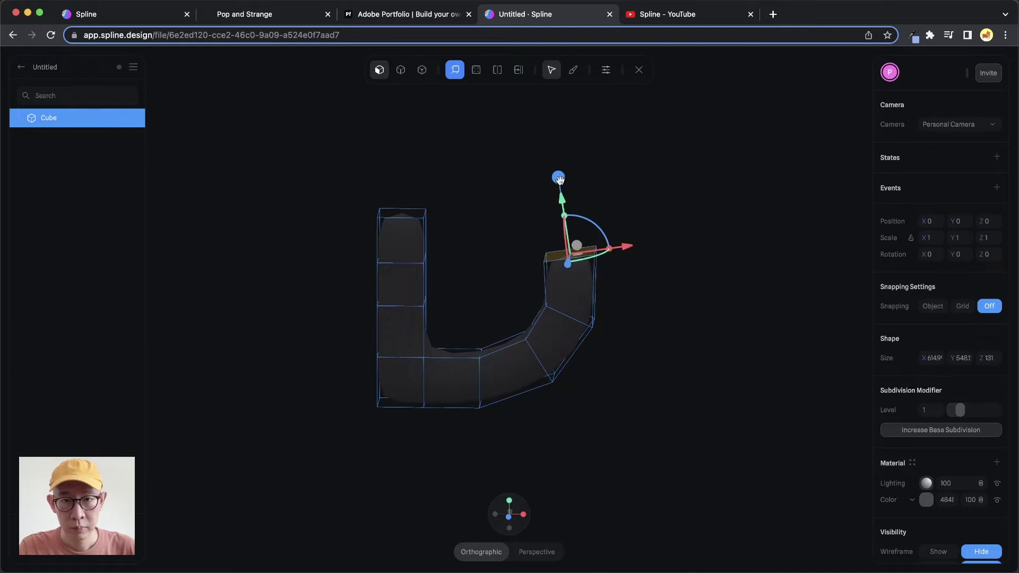
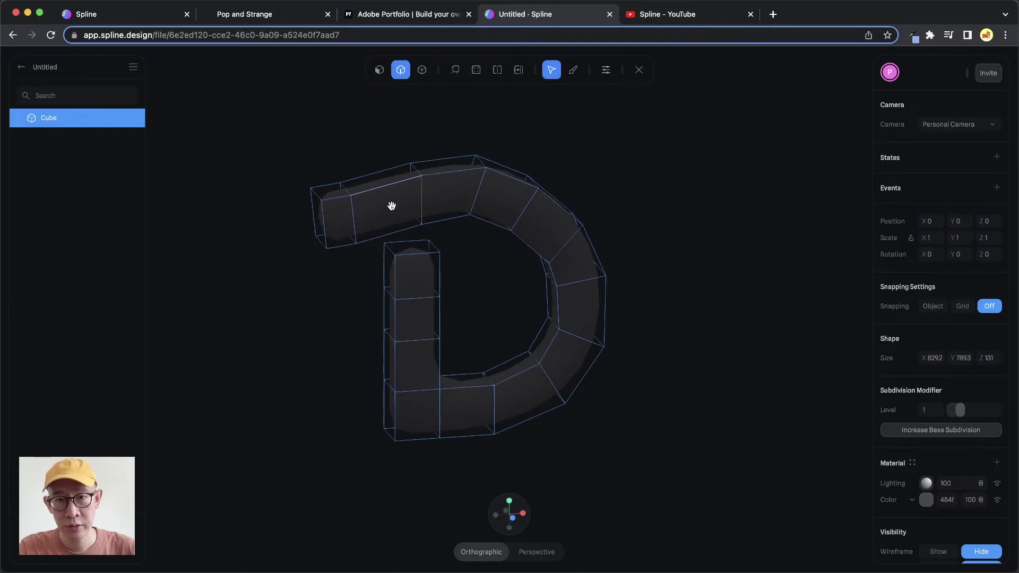
Select the edge loop in the middle of the D's upper arm and shift it along the X axis
{"action": "left_click", "coordinate": [425, 194]}
{"action": "scroll", "coordinate": [444, 175], "scroll_direction": "up", "scroll_amount": 5}
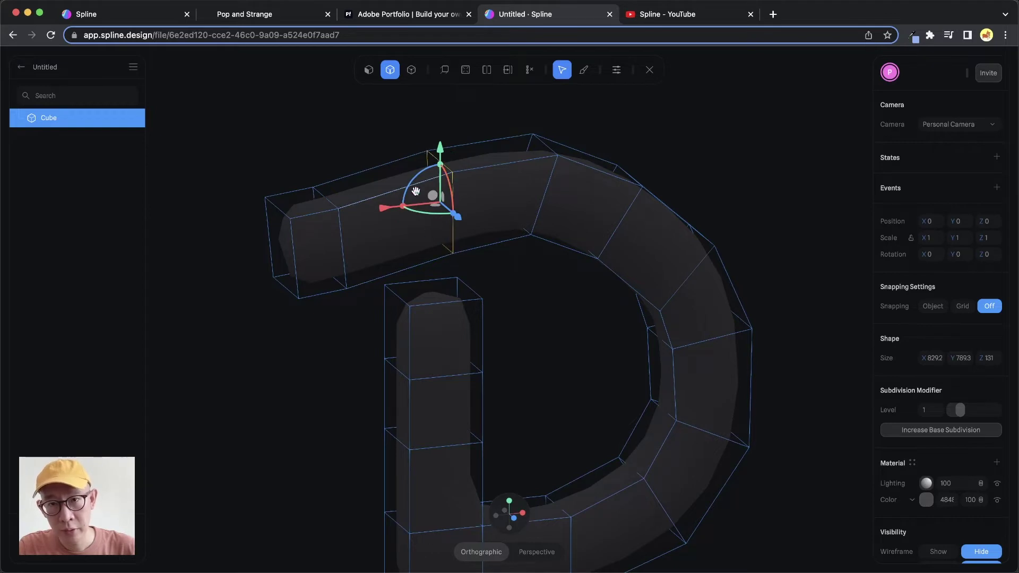
{"action": "mouse_move", "coordinate": [386, 207]}
{"action": "left_mouse_down"}
{"action": "mouse_move", "coordinate": [410, 206]}
{"action": "mouse_move", "coordinate": [395, 208]}
{"action": "left_mouse_up"}
{"action": "middle_click_drag", "start_coordinate": [395, 208], "coordinate": [505, 285]}
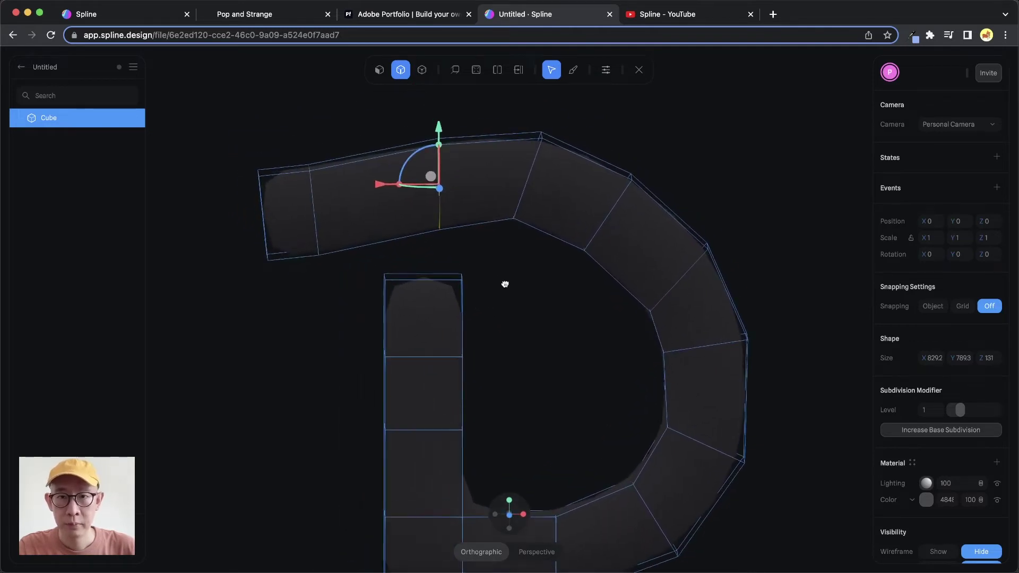
{"action": "left_click_drag", "start_coordinate": [413, 160], "coordinate": [387, 188]}
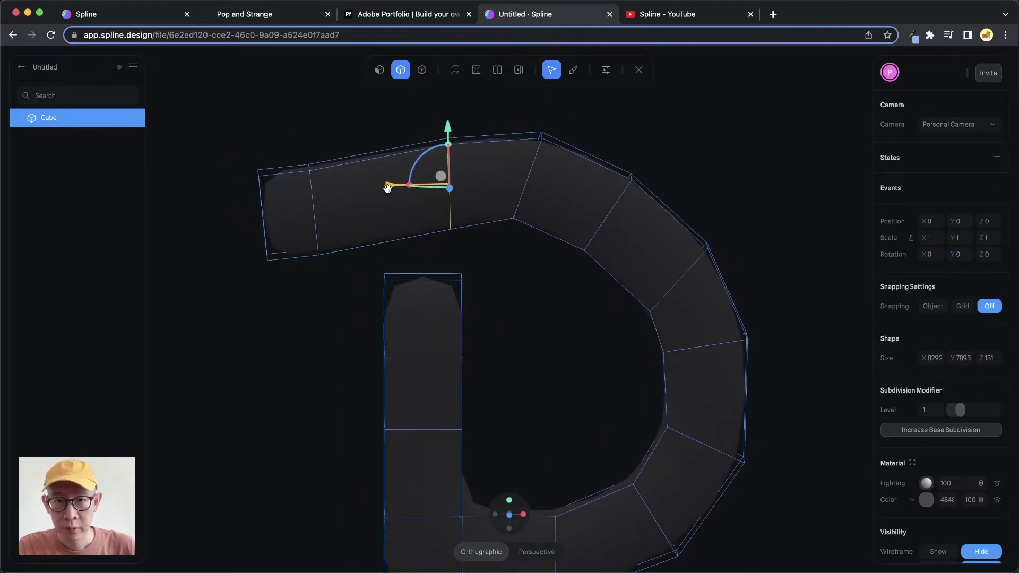
Slide the edge loop nearest the upper arm's open end along the arm toward the bowl
{"action": "left_click", "coordinate": [315, 219]}
{"action": "middle_click_drag", "start_coordinate": [362, 229], "coordinate": [397, 245]}
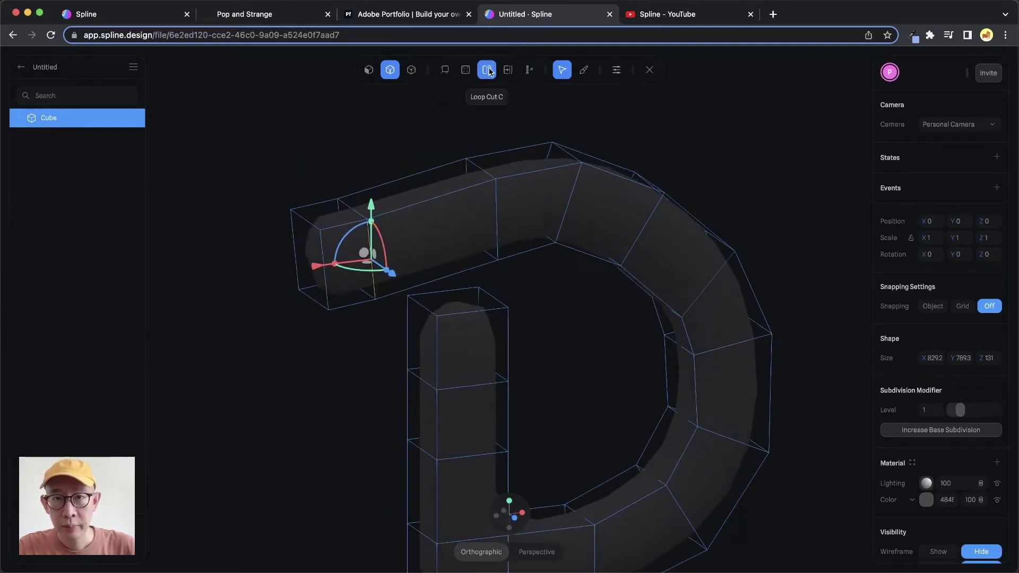
{"action": "left_click", "coordinate": [506, 72]}
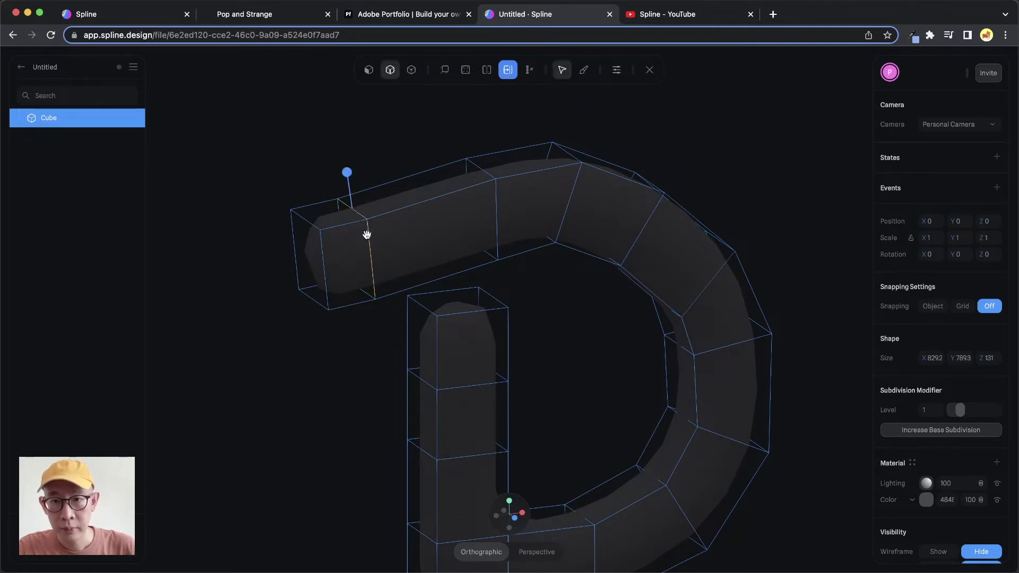
{"action": "left_click_drag", "start_coordinate": [363, 207], "coordinate": [396, 200]}
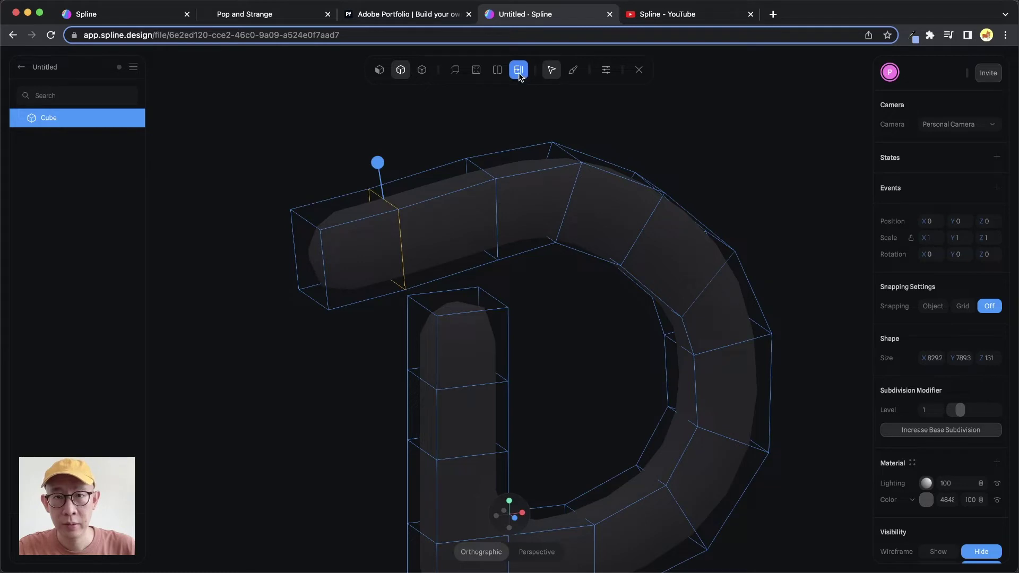
{"action": "left_click_drag", "start_coordinate": [377, 164], "coordinate": [384, 162]}
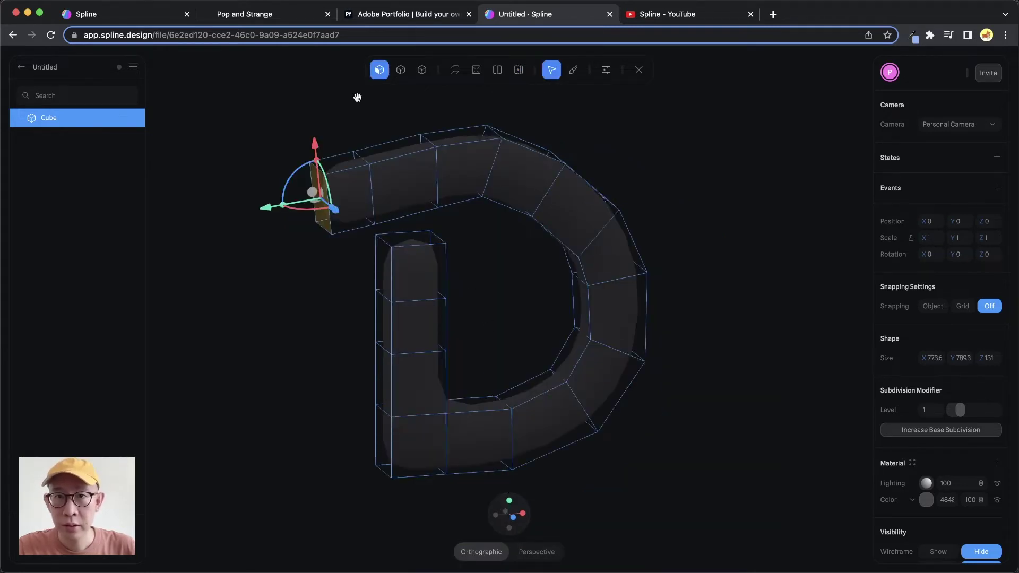
Examine the thick and thin parts of the Pop and Strange lettering and return to the Spline file
{"action": "left_click", "coordinate": [267, 15]}
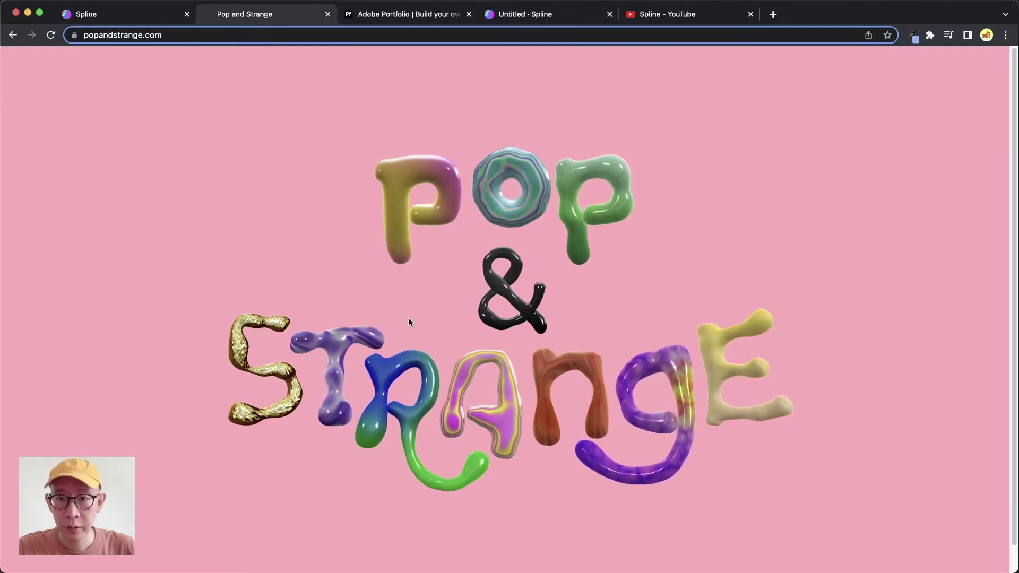
{"action": "mouse_move", "coordinate": [260, 347]}
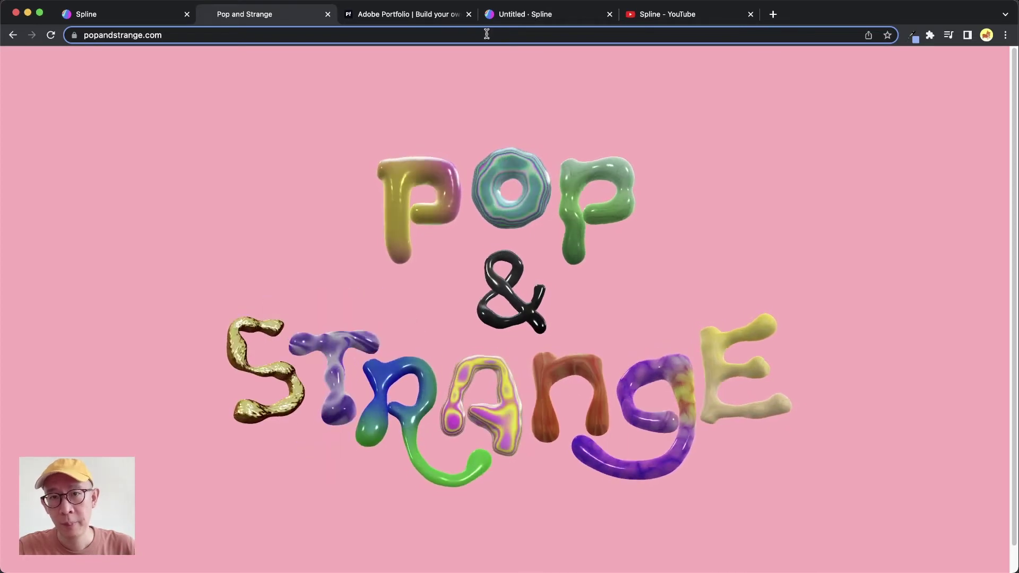
{"action": "left_click", "coordinate": [575, 16]}
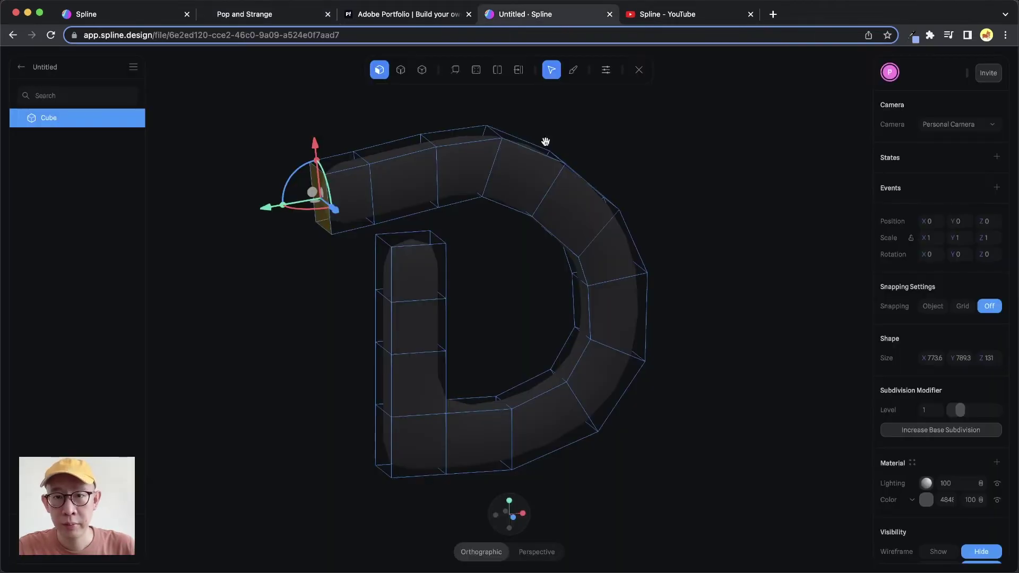
In edge mode, select the whole edge loop at the D's top bend and scale it down to thin that section
{"action": "mouse_move", "coordinate": [497, 272]}
{"action": "left_mouse_down", "text": "alt"}
{"action": "mouse_move", "coordinate": [476, 276]}
{"action": "mouse_move", "coordinate": [483, 285]}
{"action": "left_mouse_up", "text": "alt"}
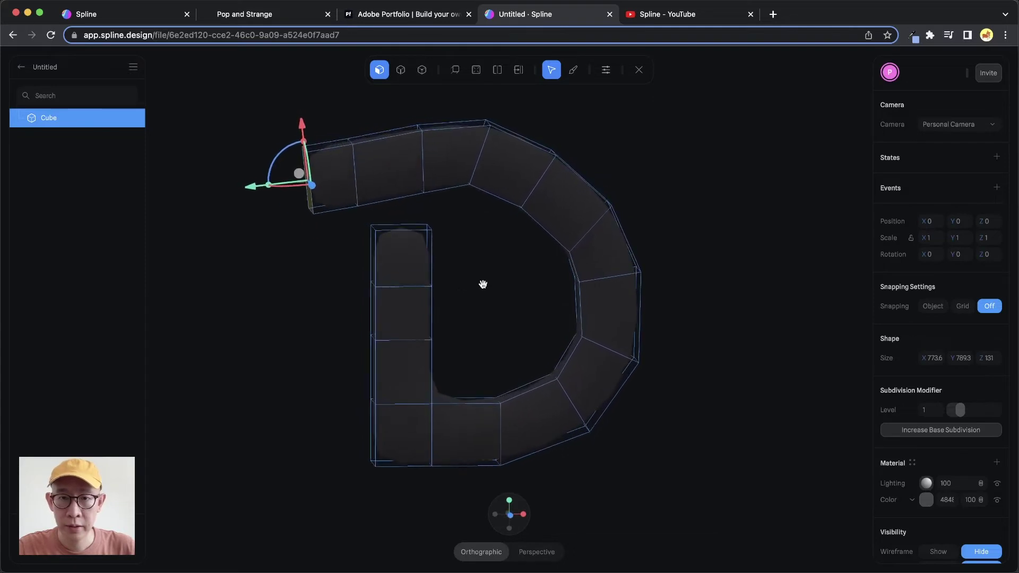
{"action": "left_click", "coordinate": [401, 71]}
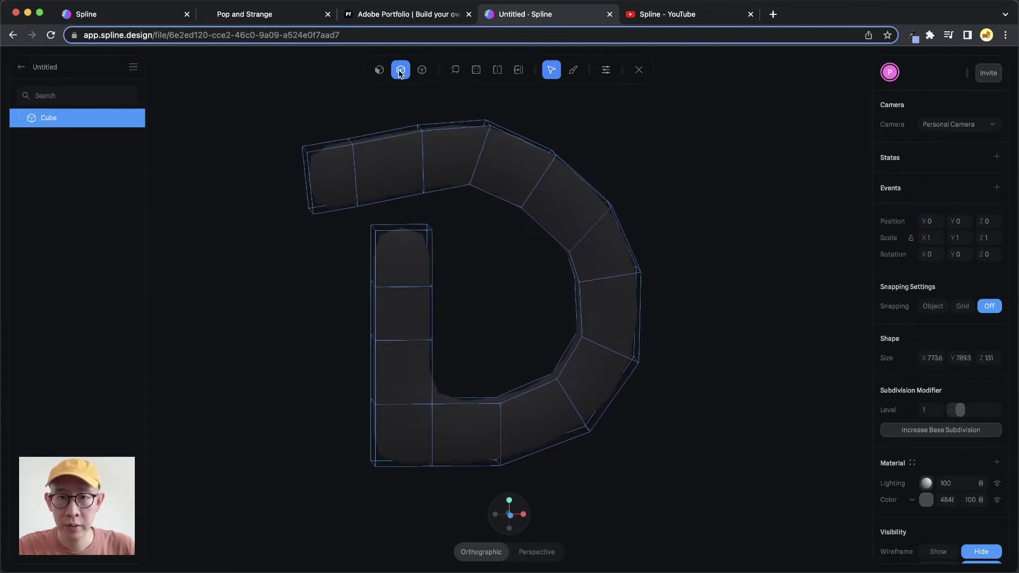
{"action": "left_click", "coordinate": [480, 146]}
{"action": "left_click_drag", "start_coordinate": [478, 148], "coordinate": [512, 171]}
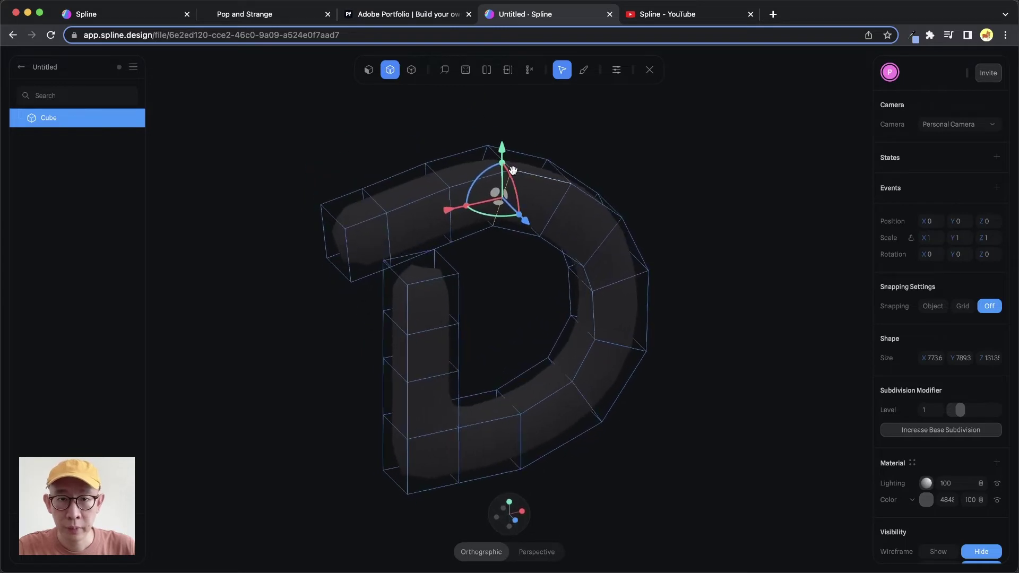
{"action": "left_click", "coordinate": [491, 154]}
{"action": "left_click", "coordinate": [503, 190]}
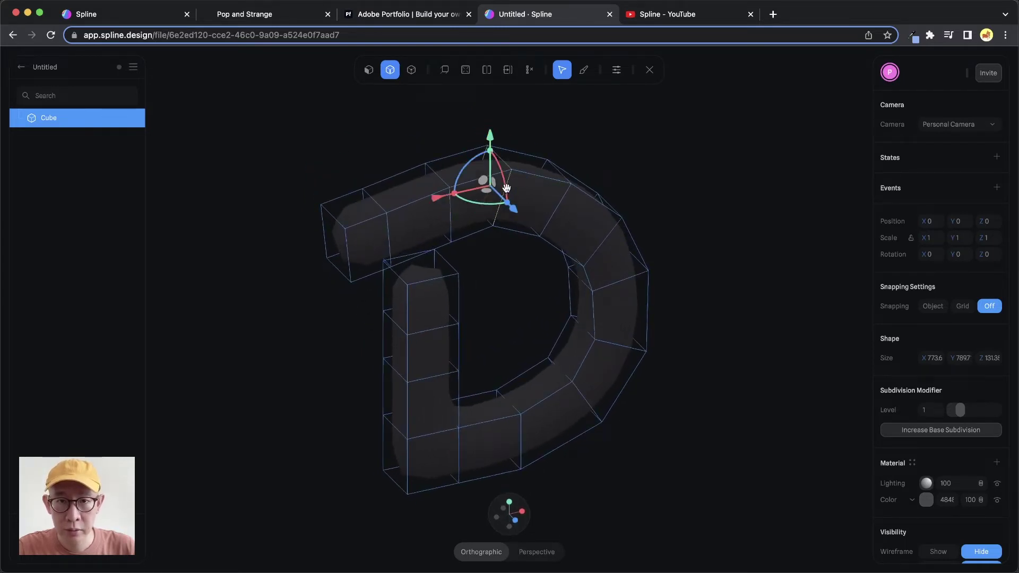
{"action": "double_click", "coordinate": [506, 189]}
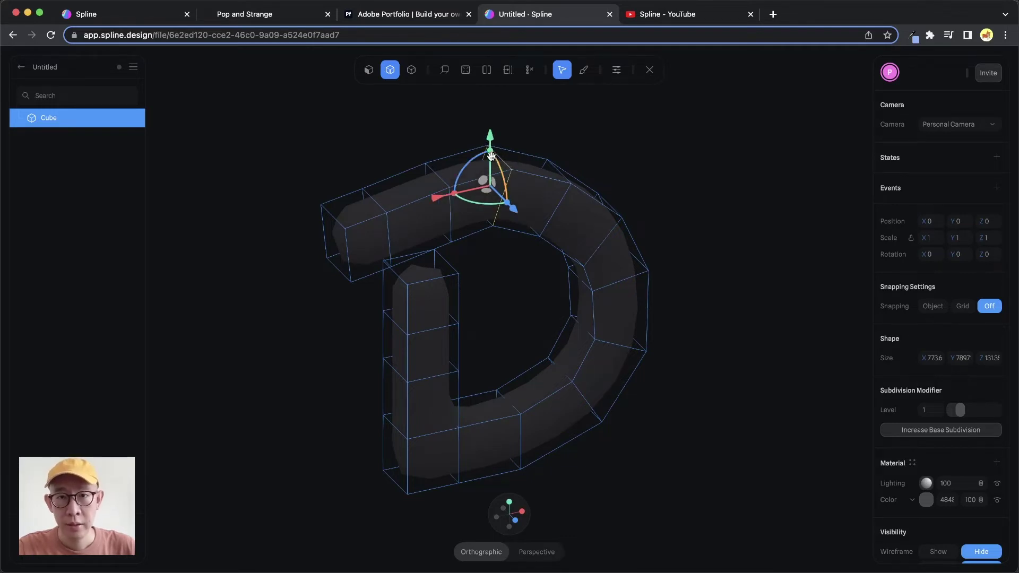
{"action": "left_click_drag", "start_coordinate": [491, 154], "coordinate": [490, 169]}
Select the next edge loop along the upper curve of the bowl and scale it down
{"action": "left_click_drag", "start_coordinate": [525, 259], "coordinate": [484, 252], "text": "alt"}
{"action": "double_click", "coordinate": [519, 195]}
{"action": "mouse_move", "coordinate": [542, 168]}
{"action": "right_mouse_down"}
{"action": "mouse_move", "coordinate": [531, 175]}
{"action": "mouse_move", "coordinate": [541, 158]}
{"action": "right_mouse_up"}
{"action": "left_click_drag", "start_coordinate": [542, 158], "coordinate": [534, 170]}
{"action": "left_click_drag", "start_coordinate": [530, 212], "coordinate": [513, 181], "text": "alt"}
{"action": "mouse_move", "coordinate": [514, 181]}
{"action": "right_mouse_down"}
{"action": "mouse_move", "coordinate": [498, 200]}
{"action": "mouse_move", "coordinate": [507, 200]}
{"action": "right_mouse_up"}
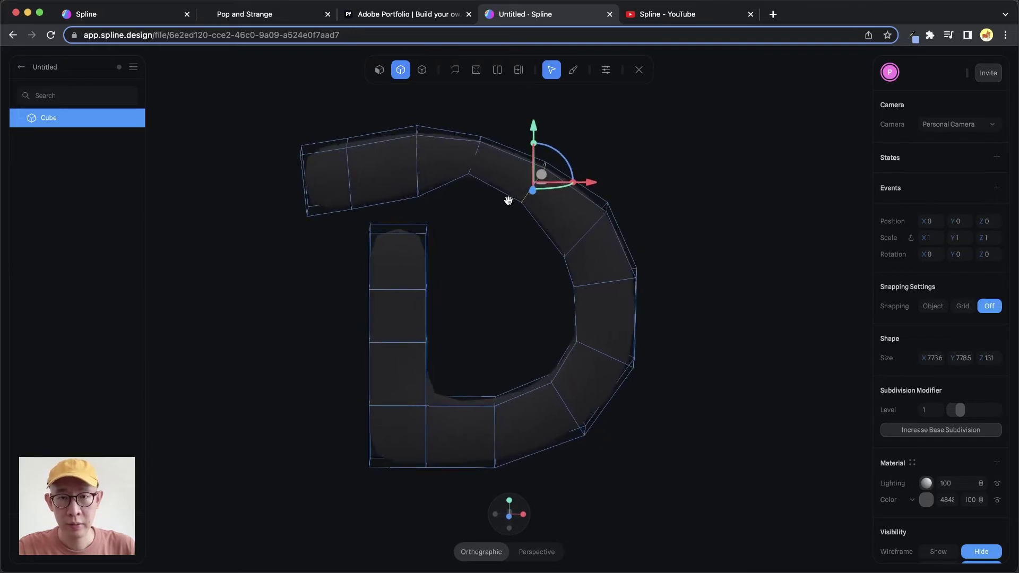
Select the edge loop halfway down the vertical stem and scale it down uniformly to pinch the stem
{"action": "left_click", "coordinate": [476, 157]}
{"action": "right_click_drag", "start_coordinate": [498, 244], "coordinate": [464, 332]}
{"action": "left_click", "coordinate": [418, 320]}
{"action": "left_click_drag", "start_coordinate": [411, 304], "coordinate": [412, 318], "text": "shift"}
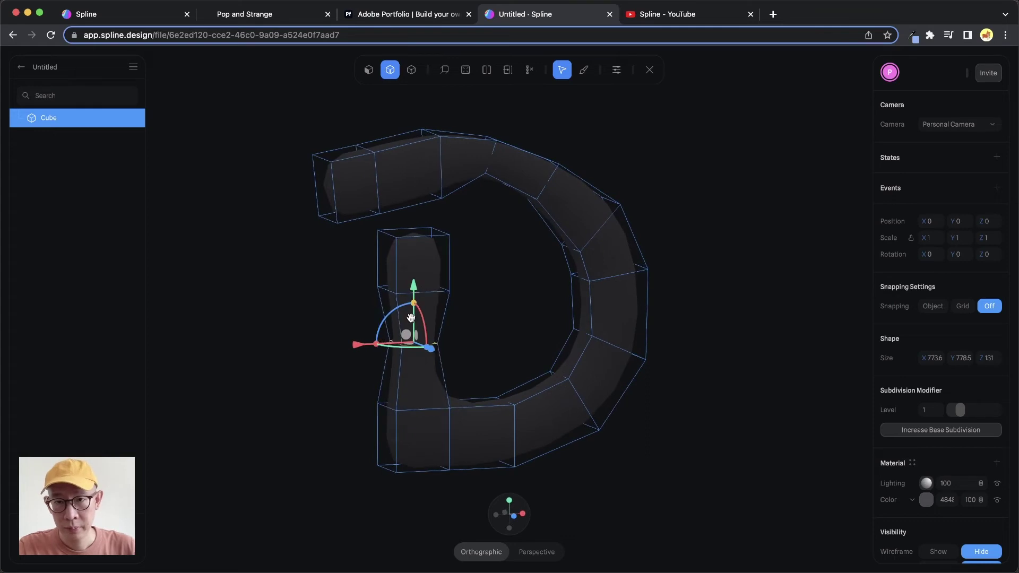
Scale down the edge loop at the end of the straight foot and the next loop on the bowl's lower curve
{"action": "right_click_drag", "start_coordinate": [485, 329], "coordinate": [456, 340]}
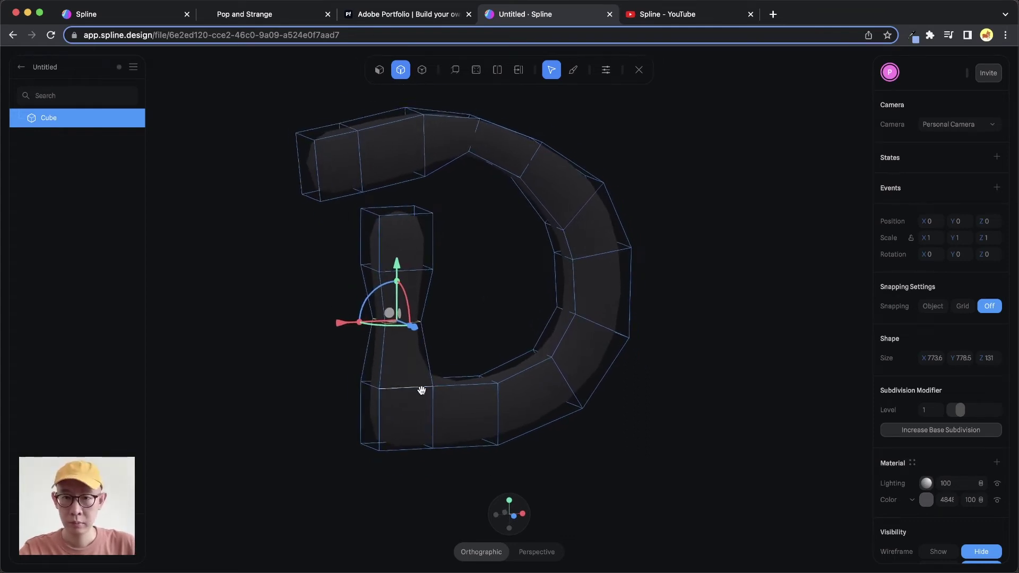
{"action": "left_click", "coordinate": [494, 393]}
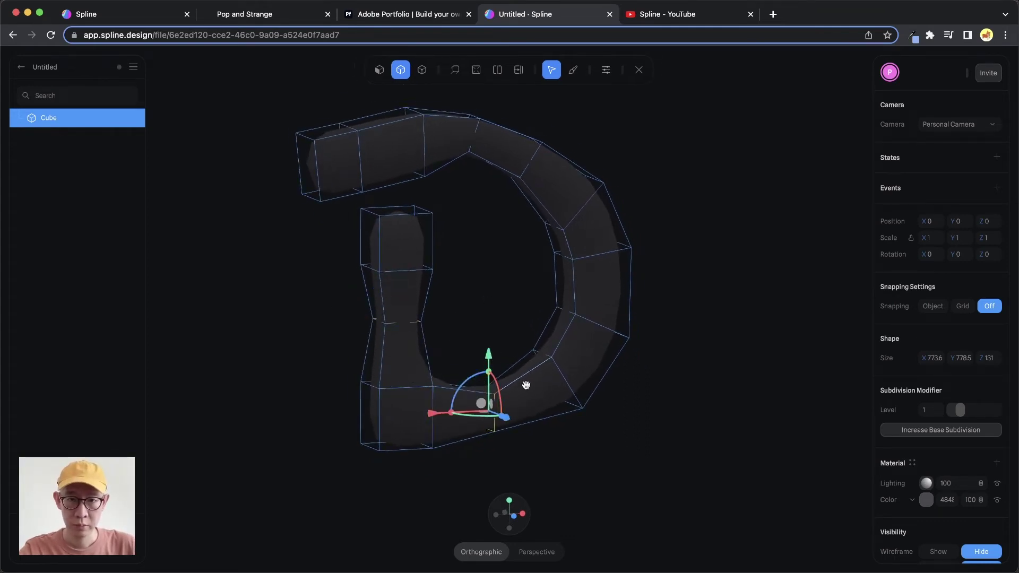
{"action": "left_click", "coordinate": [549, 350]}
{"action": "left_click_drag", "start_coordinate": [556, 343], "coordinate": [566, 377], "text": "shift"}
Scale up the edge loop at the bowl's outermost point, making the letter about 800 wide and 179 deep overall
{"action": "left_click", "coordinate": [598, 252]}
{"action": "left_click_drag", "start_coordinate": [582, 285], "coordinate": [607, 311], "text": "alt"}
{"action": "double_click", "coordinate": [623, 257]}
{"action": "mouse_move", "coordinate": [556, 259]}
{"action": "left_mouse_down", "text": "shift"}
{"action": "mouse_move", "coordinate": [568, 262]}
{"action": "mouse_move", "coordinate": [538, 260]}
{"action": "left_mouse_up", "text": "shift"}
{"action": "left_click_drag", "start_coordinate": [613, 327], "coordinate": [598, 294], "text": "alt"}
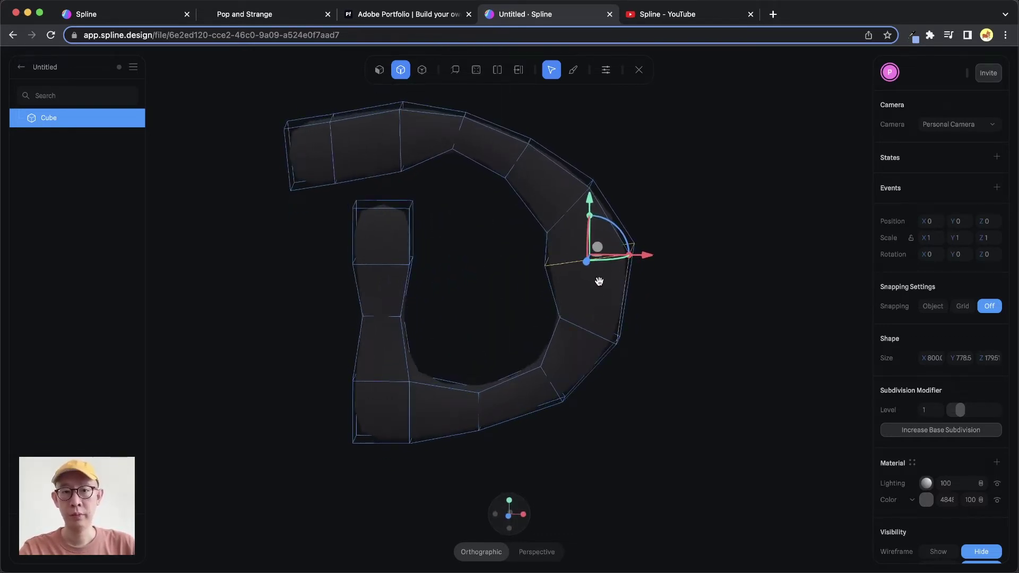
{"action": "scroll", "coordinate": [598, 281], "scroll_direction": "down", "scroll_amount": 5}
{"action": "left_click_drag", "start_coordinate": [612, 332], "coordinate": [474, 342]}
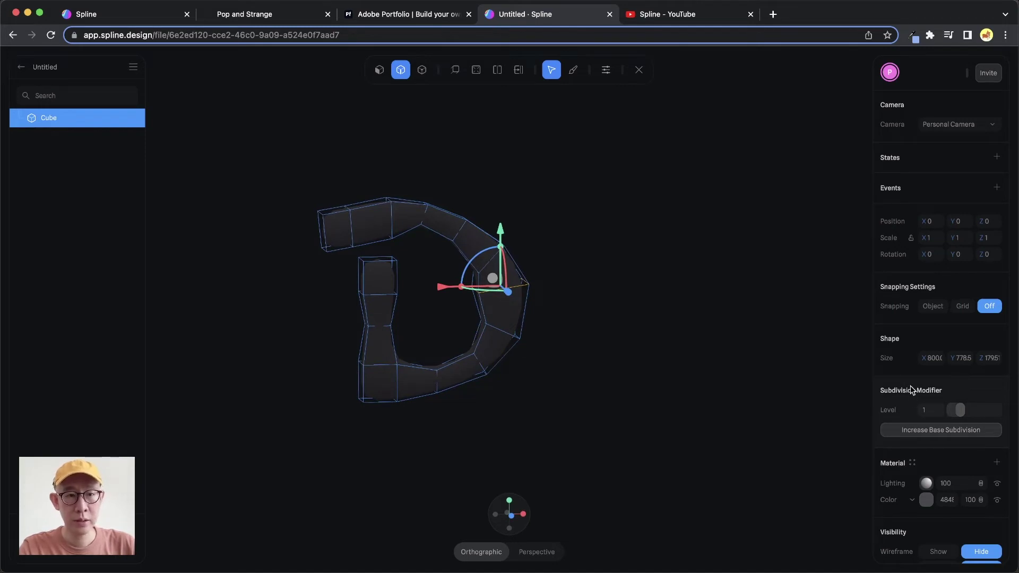
Raise the letter D's subdivision level to 3 and finish editing its mesh
{"action": "scroll", "coordinate": [919, 394], "scroll_direction": "down", "scroll_amount": 1}
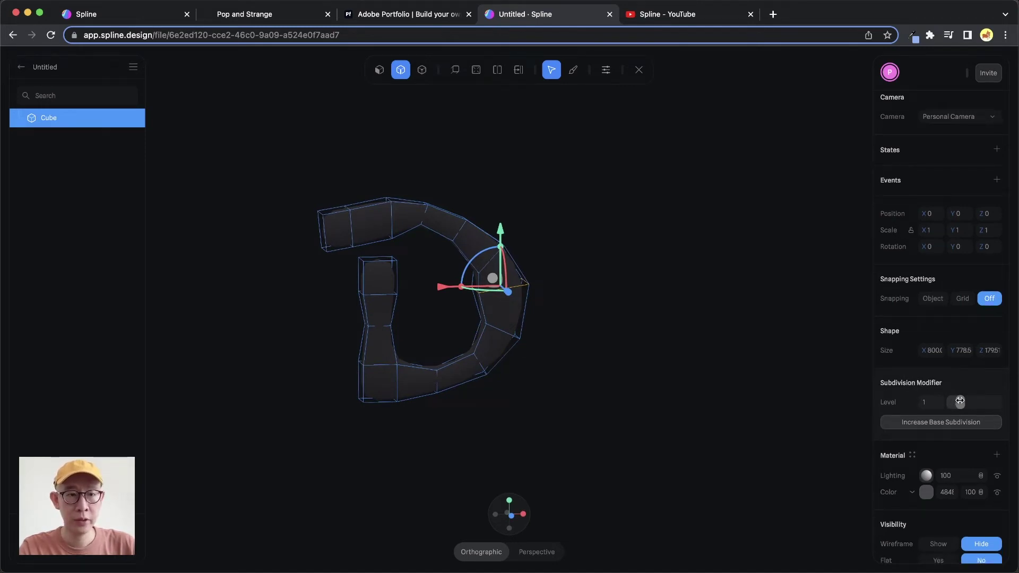
{"action": "left_click_drag", "start_coordinate": [960, 400], "coordinate": [978, 403]}
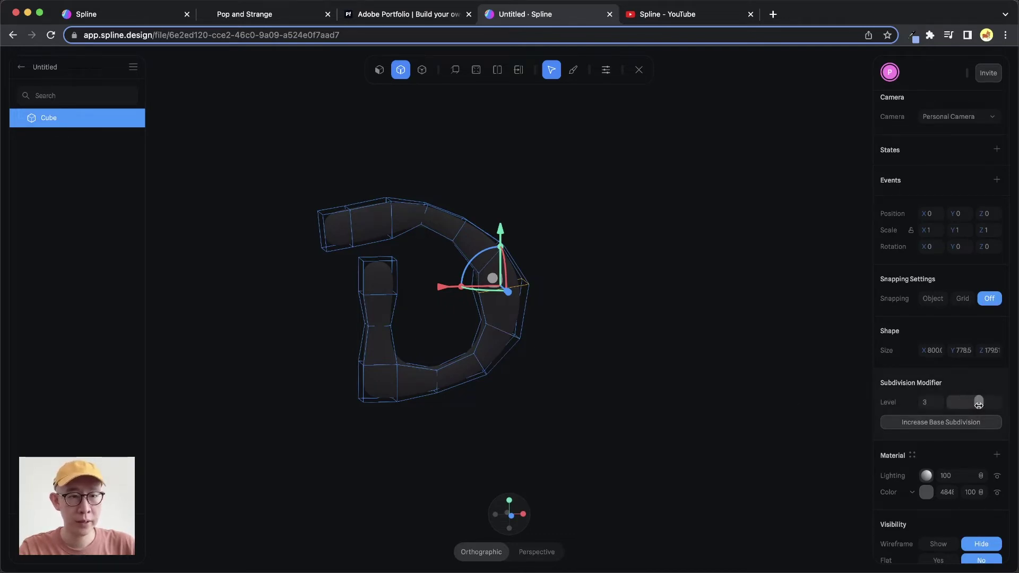
{"action": "left_click_drag", "start_coordinate": [496, 321], "coordinate": [470, 329], "text": "alt"}
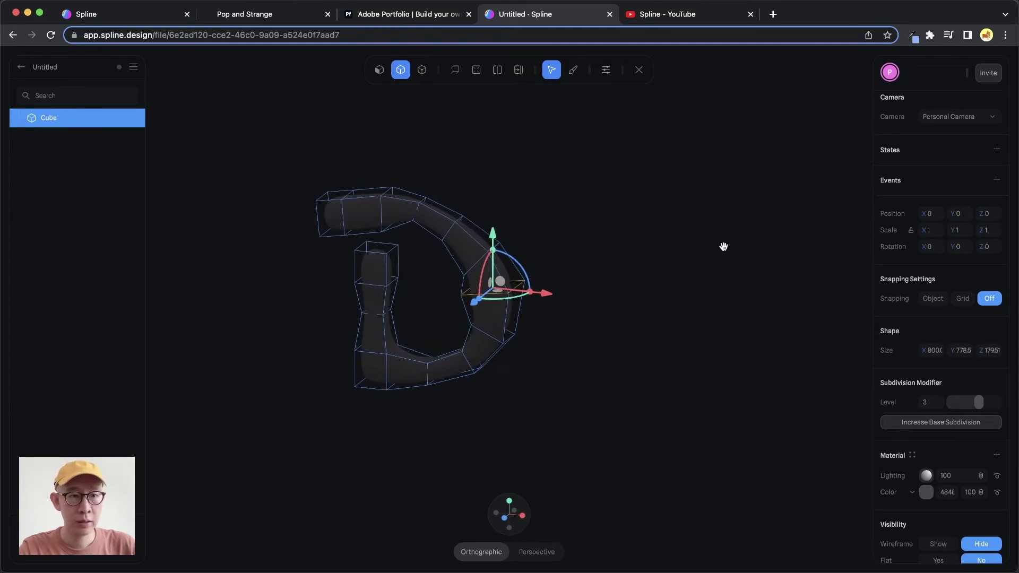
{"action": "left_click", "coordinate": [661, 256]}
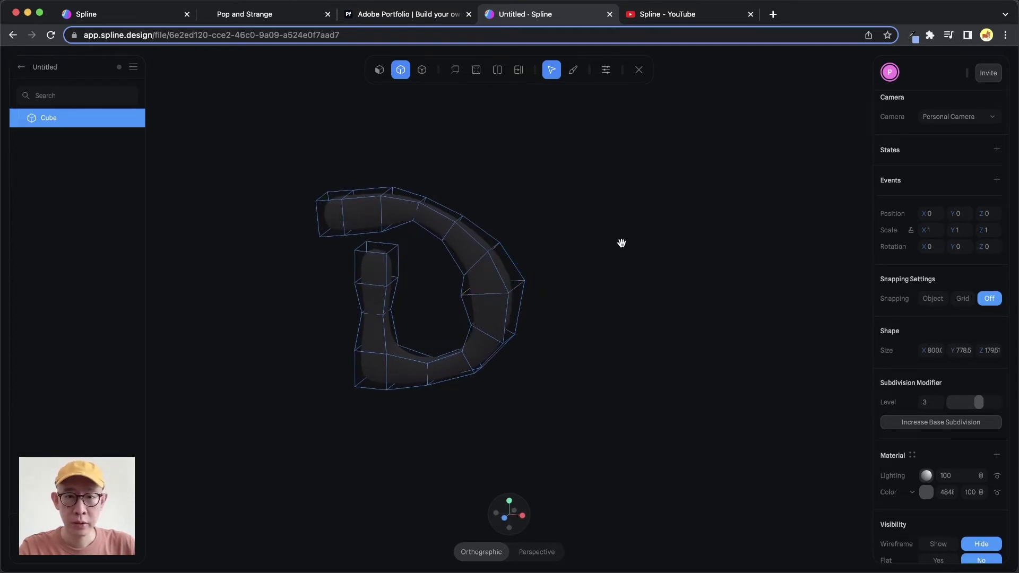
{"action": "key", "text": "Escape"}
{"action": "key", "text": "Escape"}
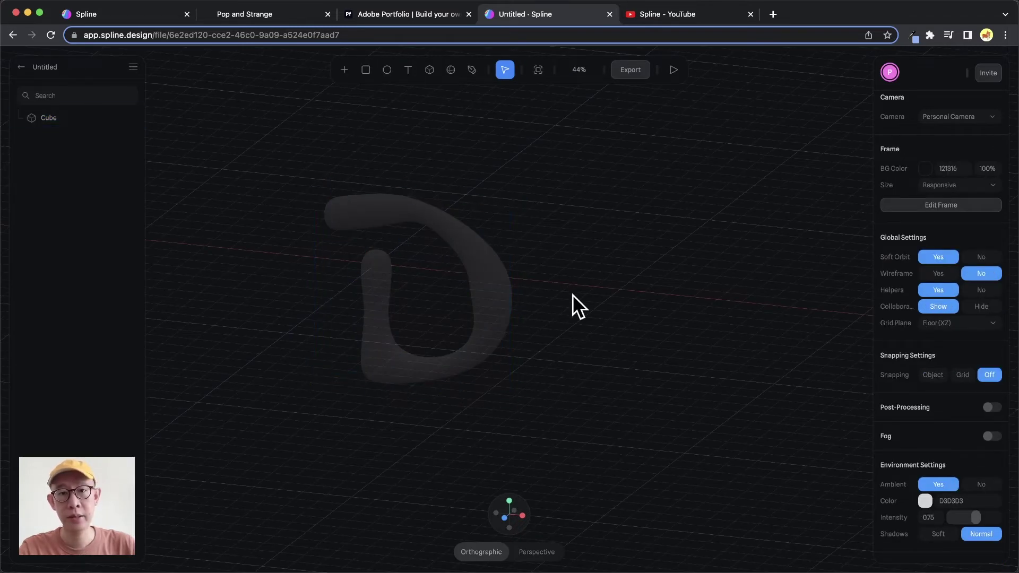
{"action": "left_click_drag", "start_coordinate": [547, 303], "coordinate": [569, 301], "text": "alt"}
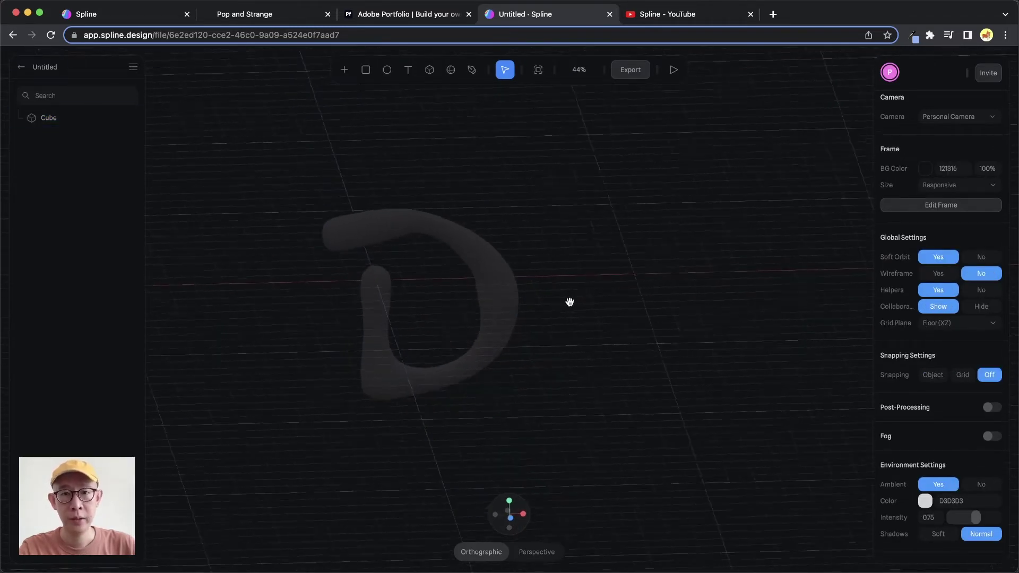
{"action": "double_click", "coordinate": [495, 276]}
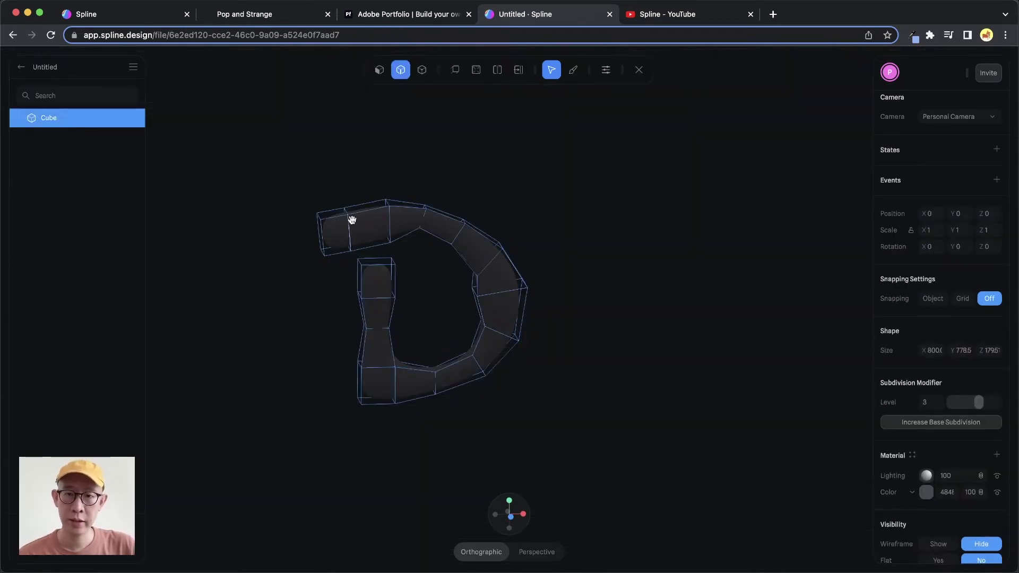
{"action": "key", "text": "Escape"}
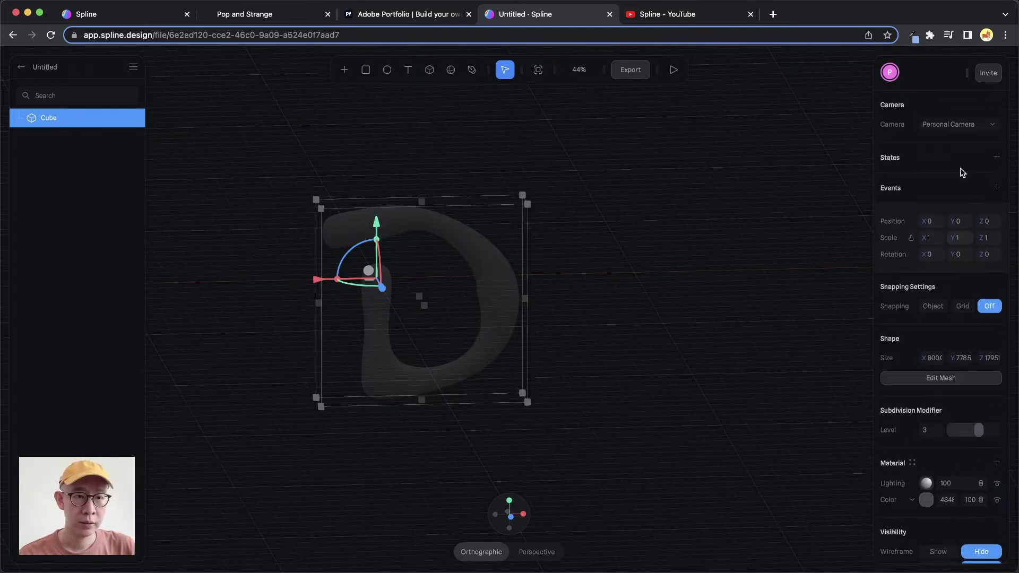
Change the scene's background color to light periwinkle blue, B5C7FF
{"action": "left_click", "coordinate": [614, 221]}
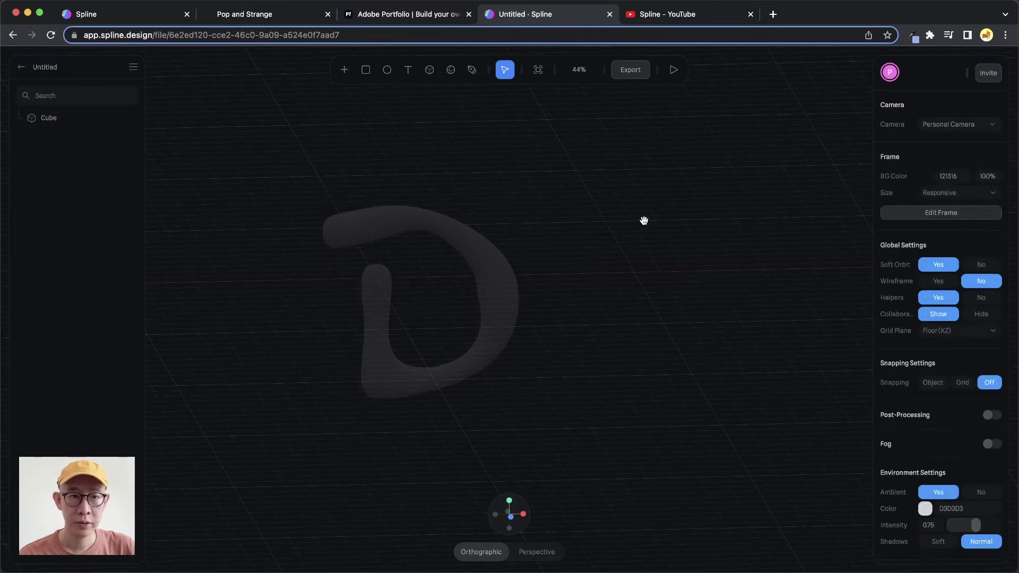
{"action": "left_click", "coordinate": [924, 177]}
{"action": "left_click", "coordinate": [906, 238]}
{"action": "left_click_drag", "start_coordinate": [906, 237], "coordinate": [915, 193]}
{"action": "left_click", "coordinate": [589, 298]}
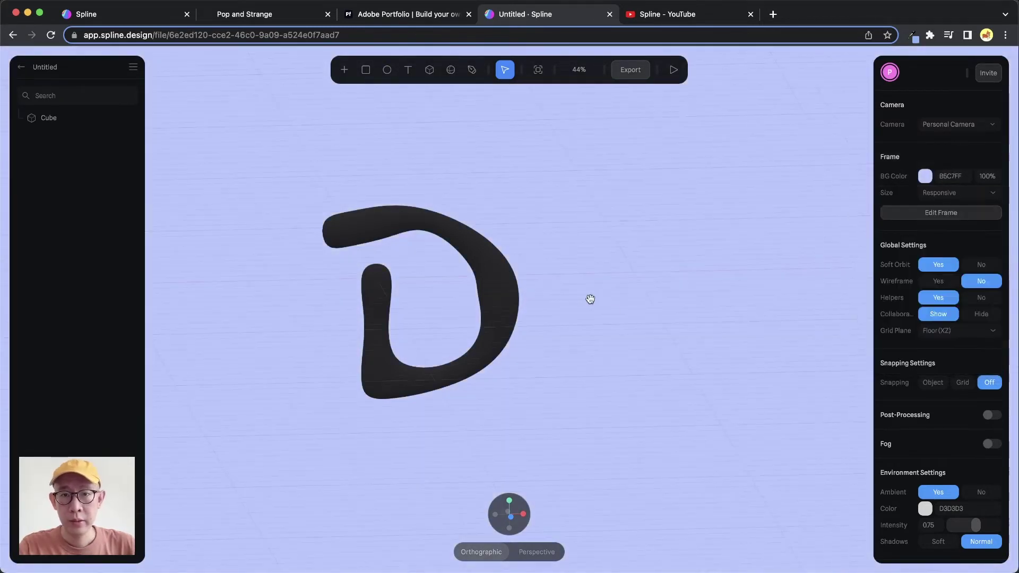
Move the letter D along the X axis to about -1060, leaving the scene center free
{"action": "left_click_drag", "start_coordinate": [629, 304], "coordinate": [532, 289]}
{"action": "left_click", "coordinate": [464, 262]}
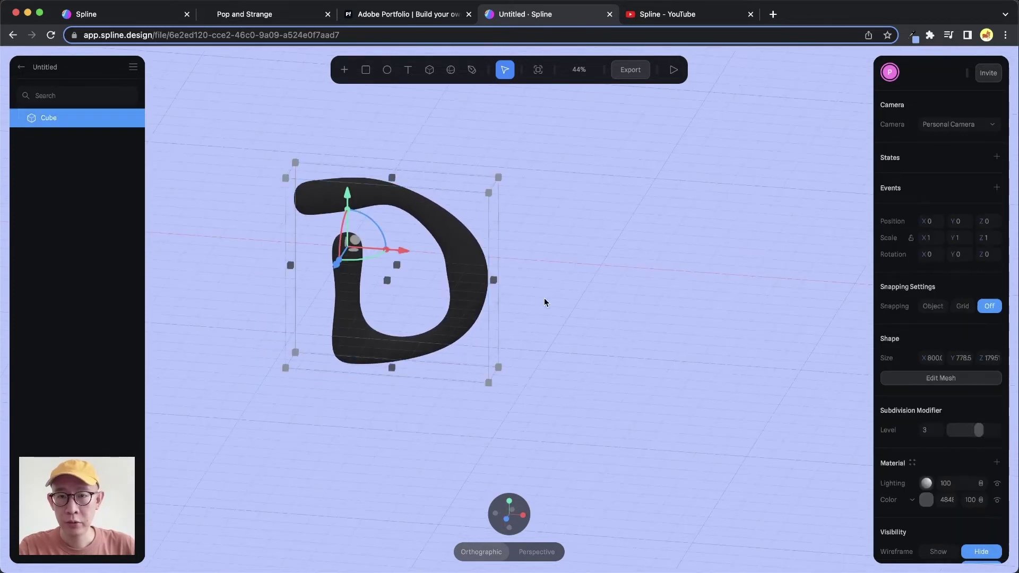
{"action": "mouse_move", "coordinate": [548, 298]}
{"action": "left_mouse_down"}
{"action": "mouse_move", "coordinate": [539, 312]}
{"action": "mouse_move", "coordinate": [557, 289]}
{"action": "left_mouse_up"}
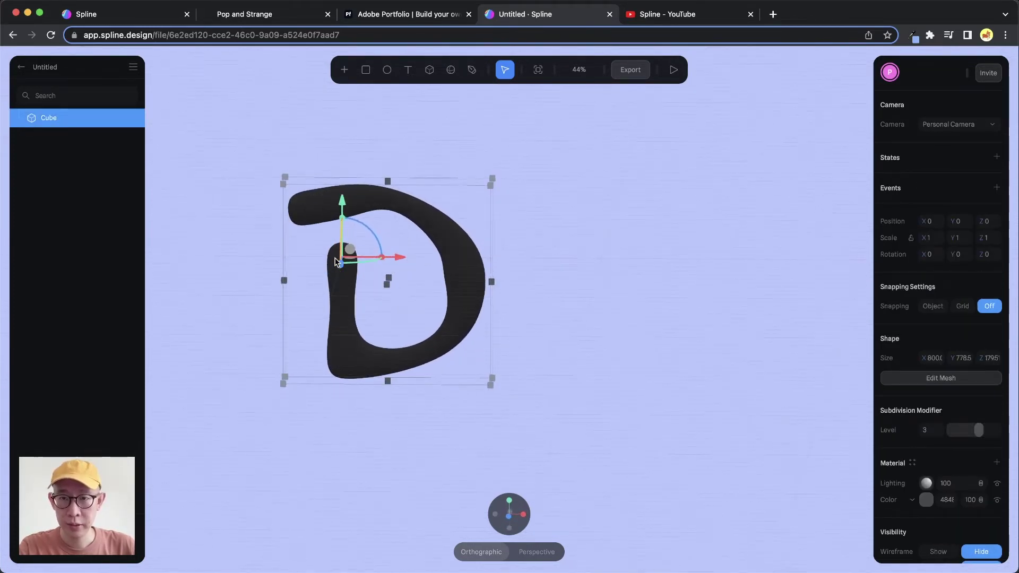
{"action": "scroll", "coordinate": [489, 315], "scroll_direction": "left", "scroll_amount": 5}
{"action": "left_click_drag", "start_coordinate": [559, 262], "coordinate": [294, 289]}
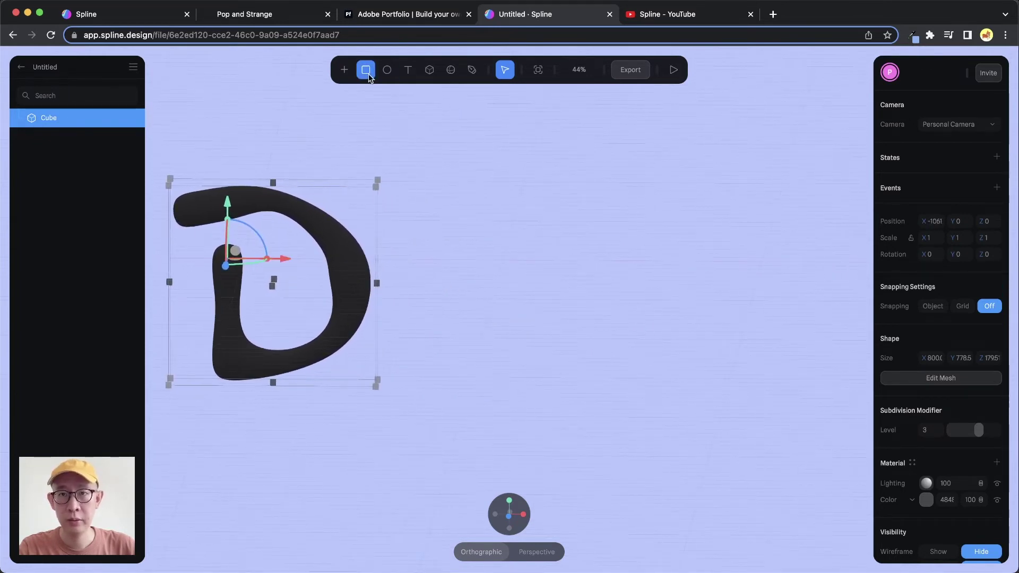
Draw a new cube 191 units on each side, in the empty space beside the letter D
{"action": "left_click", "coordinate": [427, 74]}
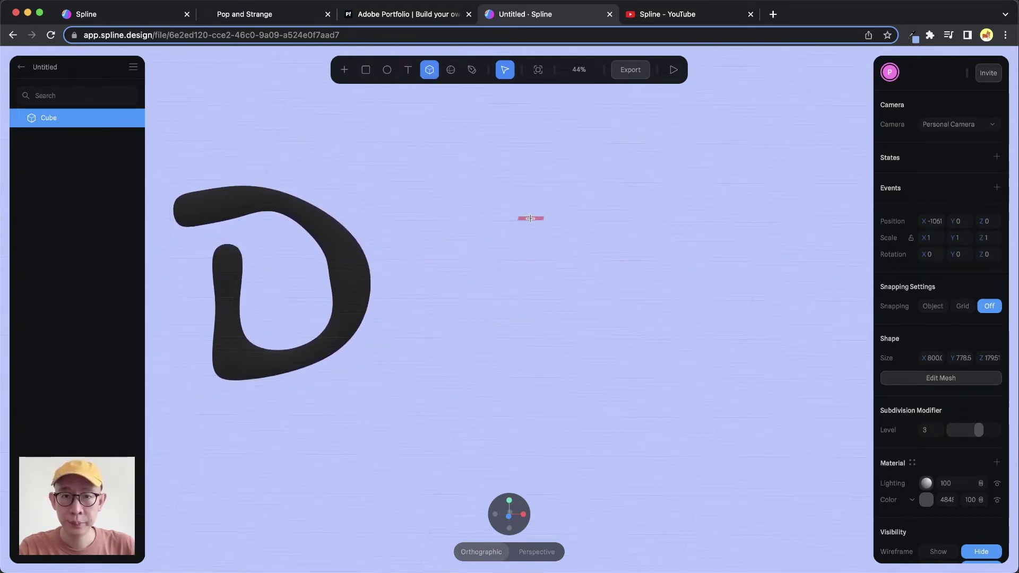
{"action": "left_click_drag", "start_coordinate": [494, 279], "coordinate": [538, 285], "text": "shift"}
{"action": "left_click_drag", "start_coordinate": [573, 321], "coordinate": [565, 329], "text": "alt"}
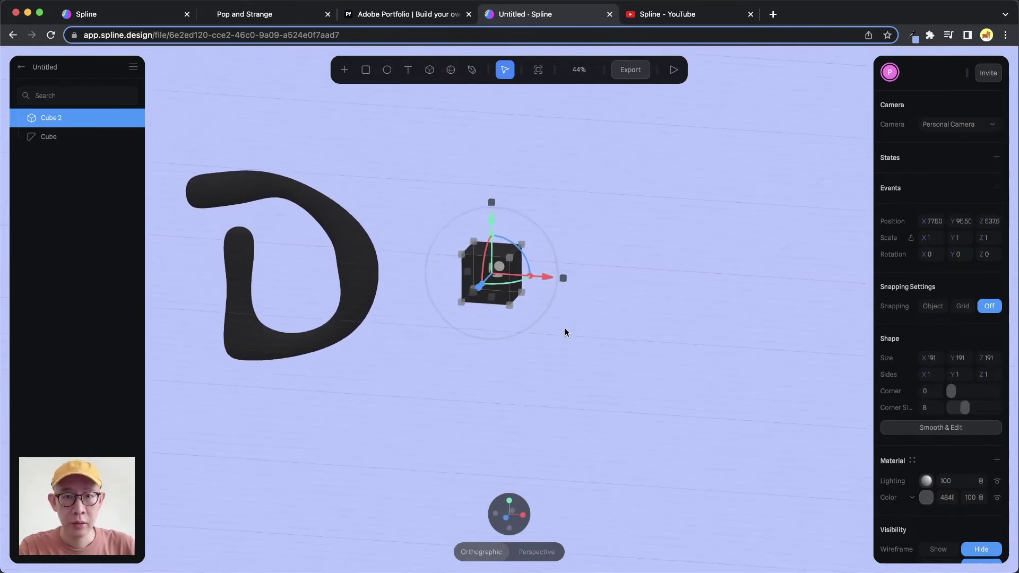
Place the new cube at the scene origin by setting its X, Y and Z position to 0
{"action": "left_click", "coordinate": [936, 225]}
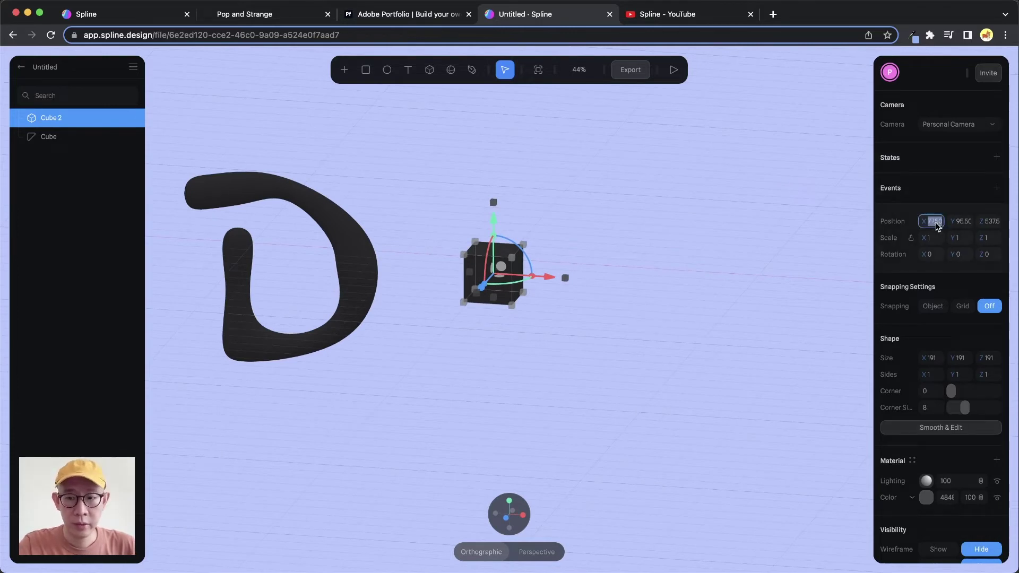
{"action": "type", "text": "0"}
{"action": "key", "text": "Tab"}
{"action": "type", "text": "0"}
{"action": "key", "text": "Tab"}
{"action": "type", "text": "0"}
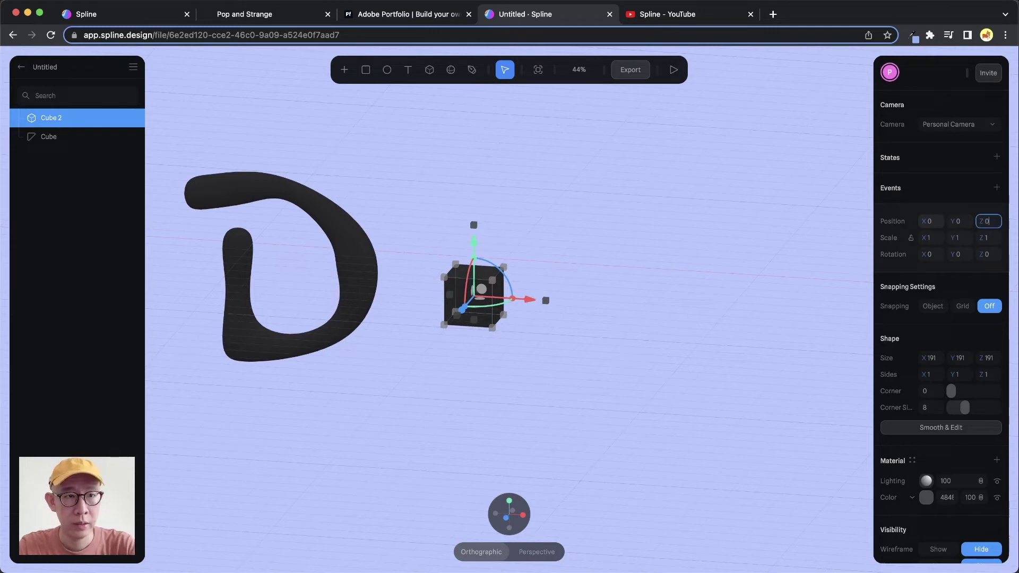
{"action": "key", "text": "Return"}
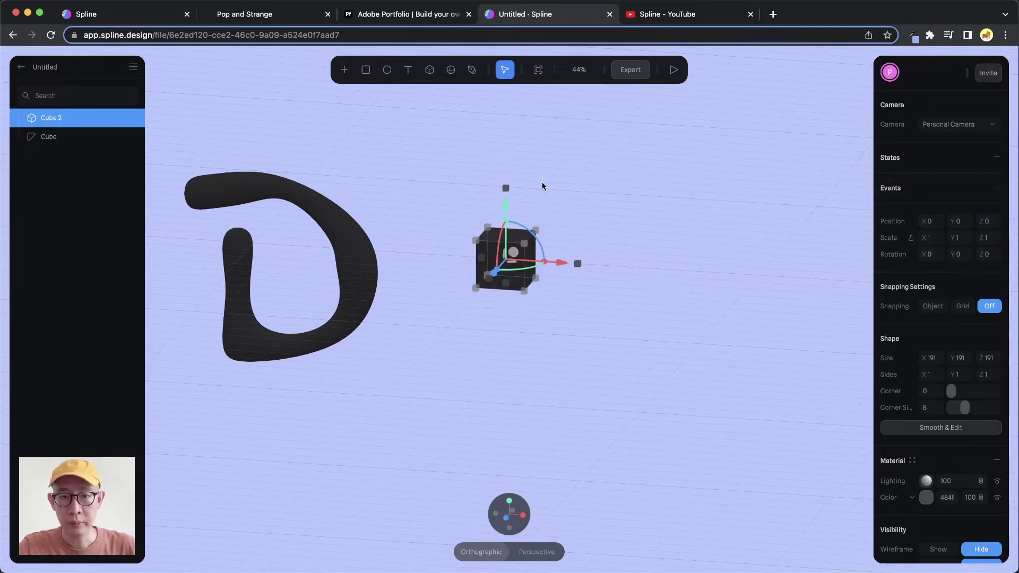
Switch to Photoshop to check the DOPE lettering sketch, and return to the Spline scene in Chrome
{"action": "left_click_drag", "start_coordinate": [531, 310], "coordinate": [546, 324], "text": "alt"}
{"action": "mouse_move", "coordinate": [547, 327]}
{"action": "right_mouse_down"}
{"action": "mouse_move", "coordinate": [539, 364]}
{"action": "mouse_move", "coordinate": [542, 322]}
{"action": "right_mouse_up"}
{"action": "left_click_drag", "start_coordinate": [543, 320], "coordinate": [532, 328], "text": "alt"}
{"action": "mouse_move", "coordinate": [412, 556]}
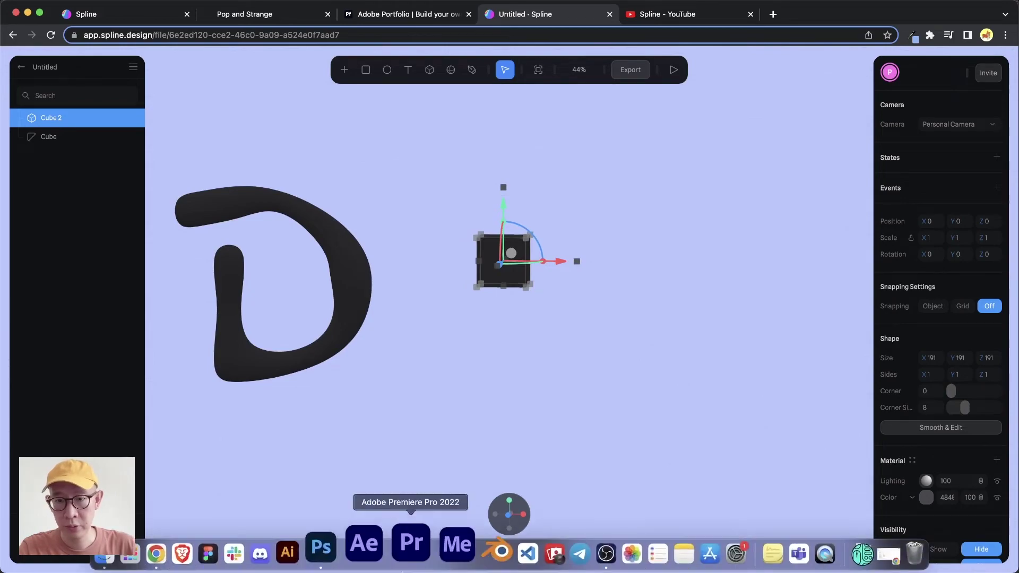
{"action": "left_click", "coordinate": [384, 546]}
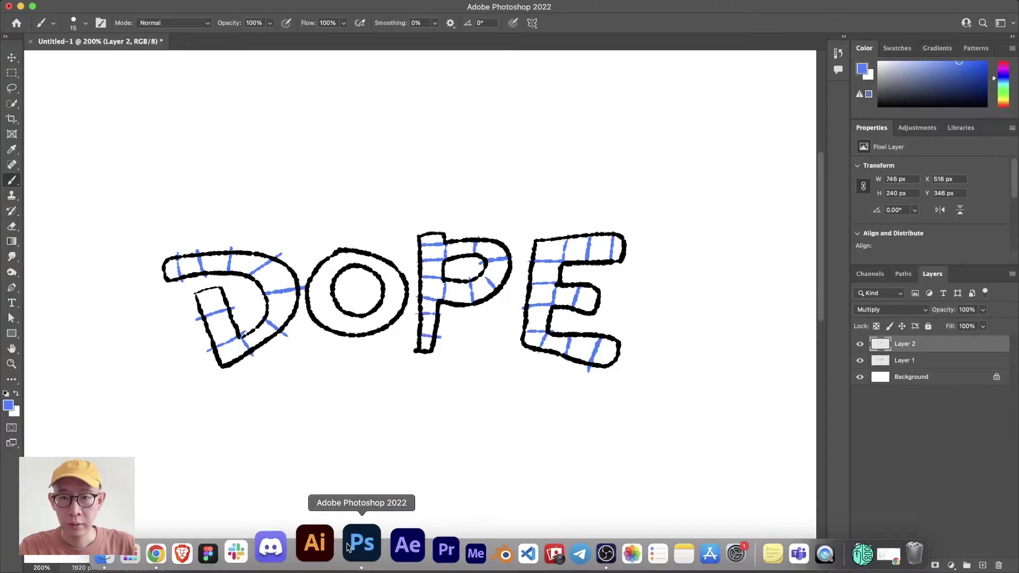
{"action": "mouse_move", "coordinate": [323, 554]}
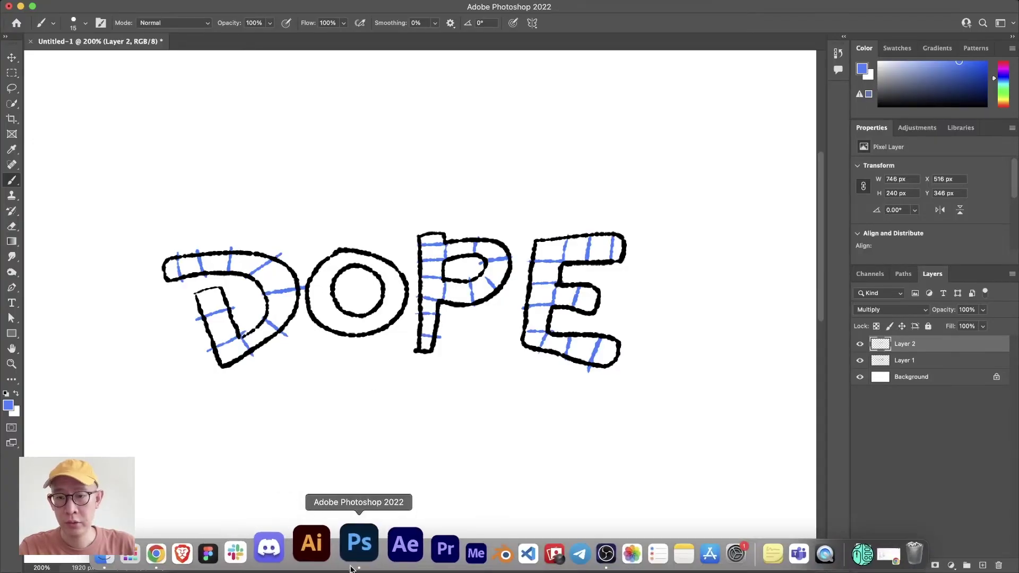
{"action": "left_click", "coordinate": [207, 552]}
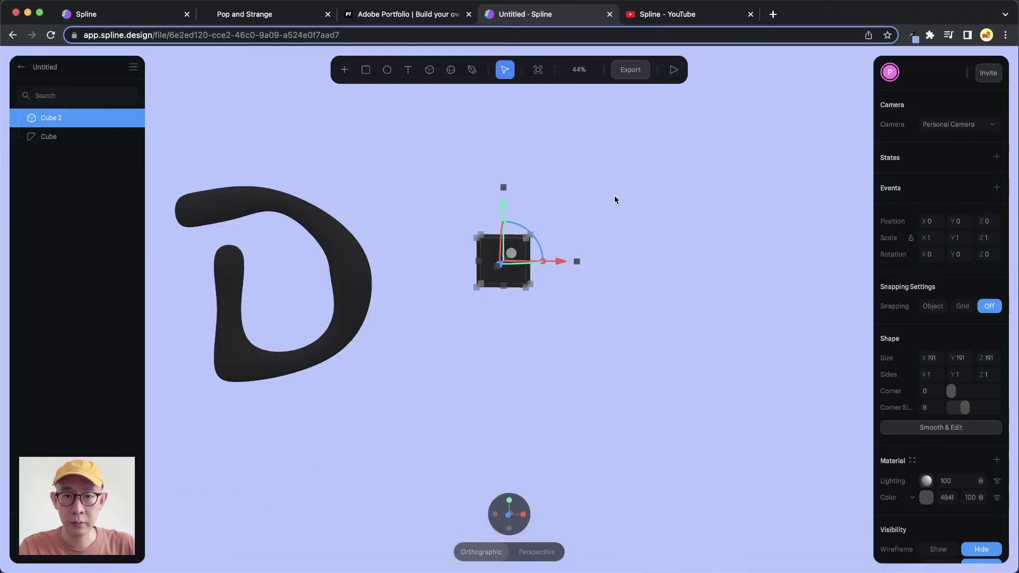
Move the new cube along the X axis to about 553, then deselect it
{"action": "left_click_drag", "start_coordinate": [667, 266], "coordinate": [701, 265]}
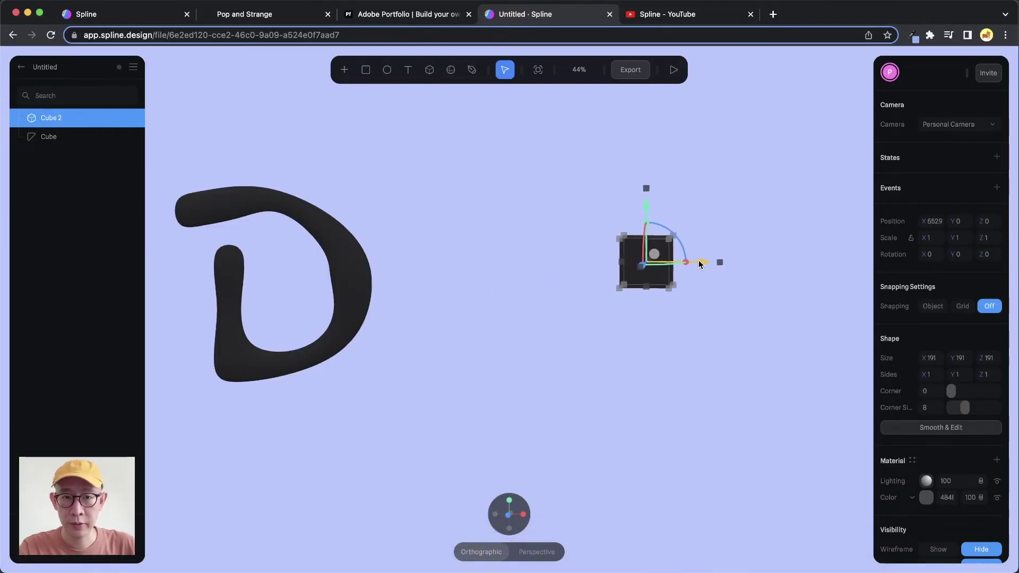
{"action": "left_click", "coordinate": [467, 236]}
Add a torus about 573 wide and 573 high between the letter D and the cube
{"action": "left_click", "coordinate": [449, 70]}
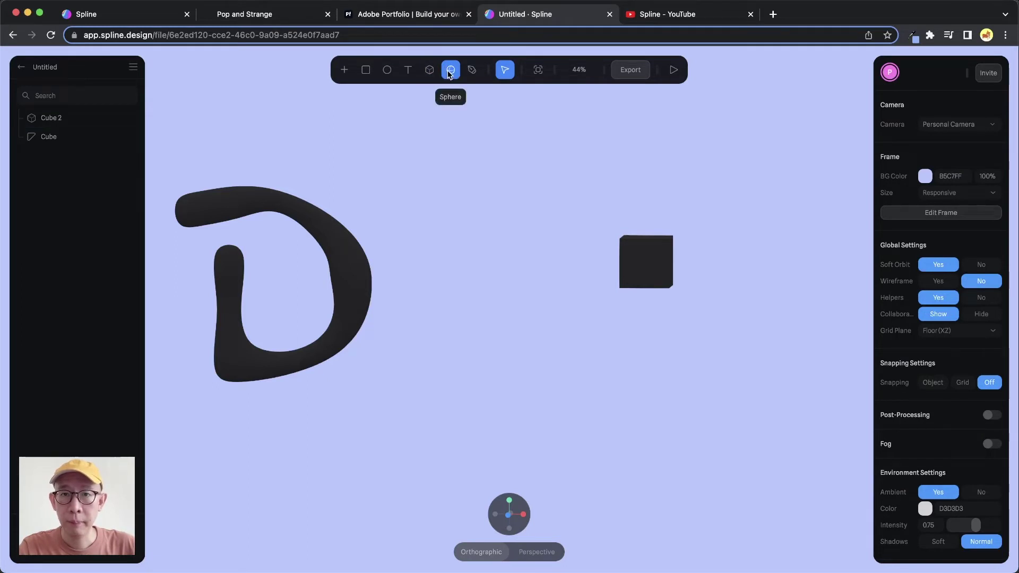
{"action": "left_click", "coordinate": [344, 70]}
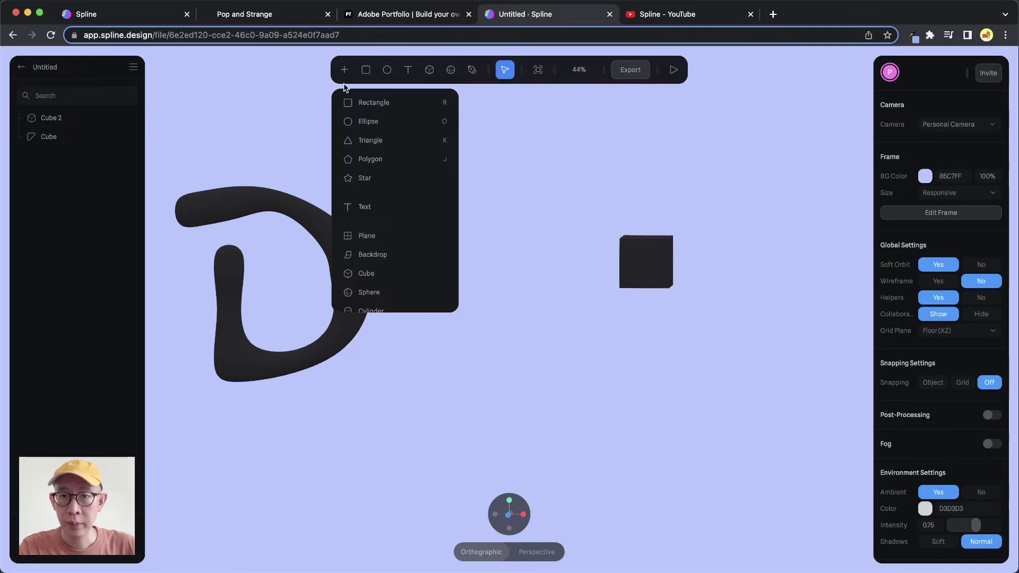
{"action": "scroll", "coordinate": [382, 191], "scroll_direction": "down", "scroll_amount": 1}
{"action": "scroll", "coordinate": [382, 191], "scroll_direction": "up", "scroll_amount": 1}
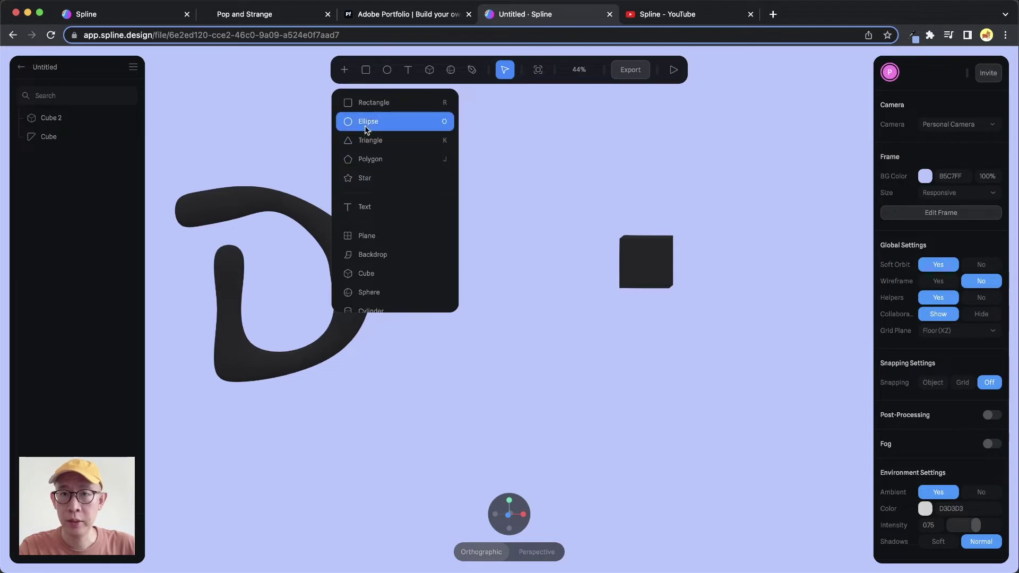
{"action": "scroll", "coordinate": [394, 207], "scroll_direction": "down", "scroll_amount": 3}
{"action": "scroll", "coordinate": [394, 211], "scroll_direction": "down", "scroll_amount": 2}
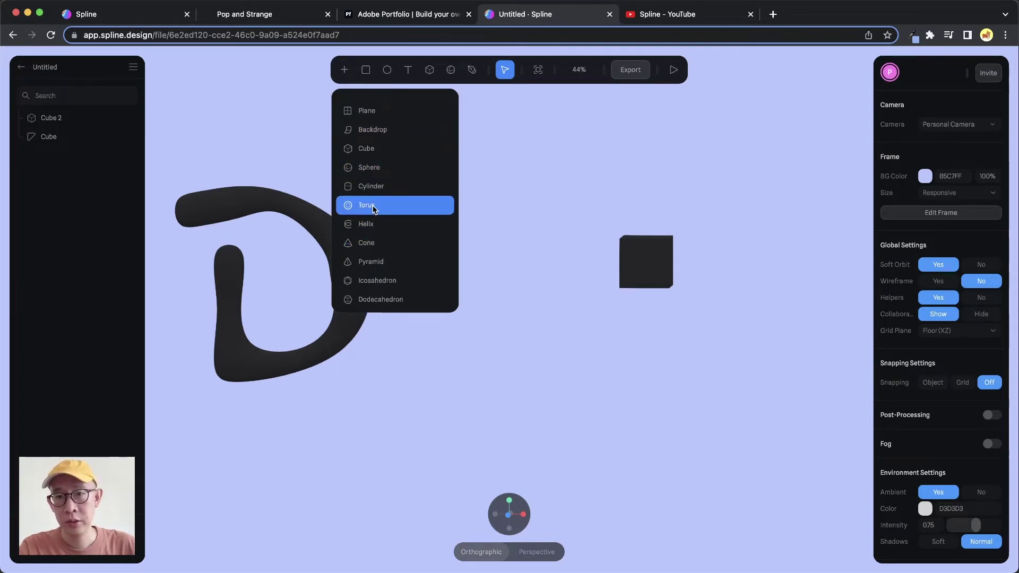
{"action": "left_click", "coordinate": [373, 207]}
{"action": "mouse_move", "coordinate": [432, 202]}
{"action": "left_mouse_down"}
{"action": "mouse_move", "coordinate": [625, 394]}
{"action": "mouse_move", "coordinate": [565, 311]}
{"action": "mouse_move", "coordinate": [581, 322]}
{"action": "mouse_move", "coordinate": [494, 352]}
{"action": "mouse_move", "coordinate": [504, 351]}
{"action": "mouse_move", "coordinate": [485, 342]}
{"action": "mouse_move", "coordinate": [537, 317]}
{"action": "mouse_move", "coordinate": [520, 343]}
{"action": "mouse_move", "coordinate": [552, 332]}
{"action": "mouse_move", "coordinate": [593, 351]}
{"action": "mouse_move", "coordinate": [565, 340]}
{"action": "mouse_move", "coordinate": [580, 352]}
{"action": "left_mouse_up"}
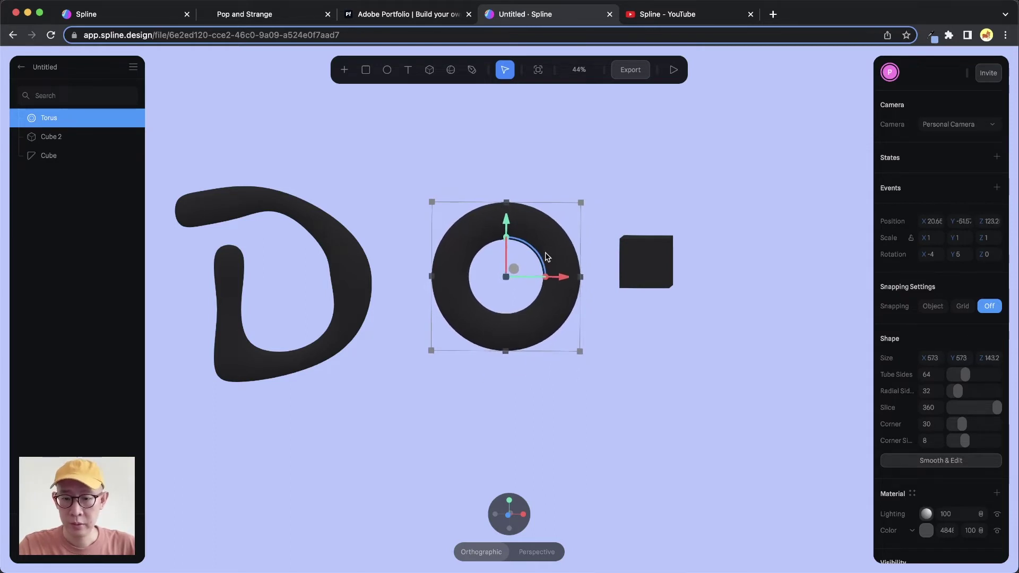
Place the torus at the scene origin by setting its X, Y and Z position to 0
{"action": "left_click_drag", "start_coordinate": [542, 260], "coordinate": [603, 266]}
{"action": "key", "text": "super+z"}
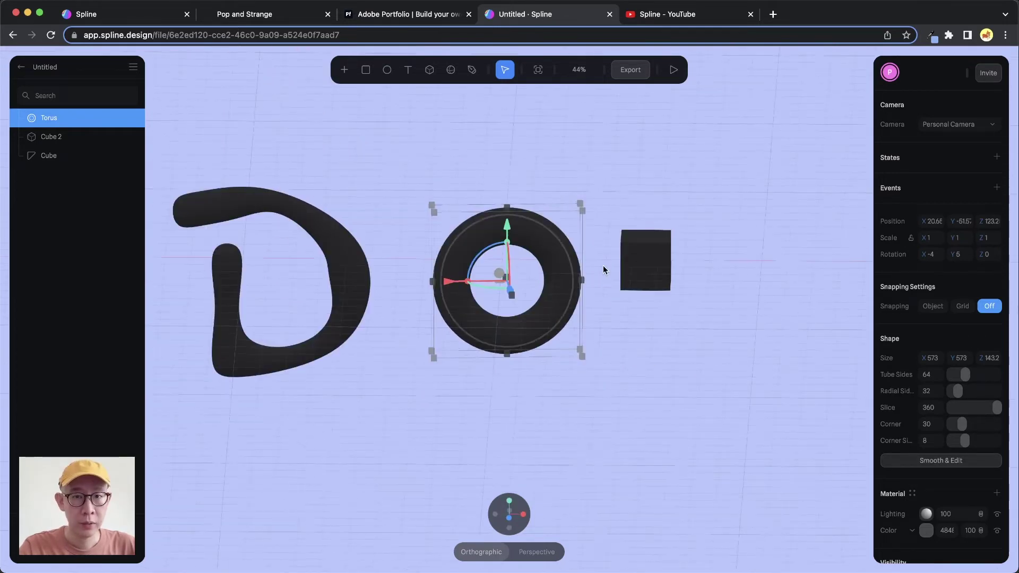
{"action": "left_click", "coordinate": [940, 222]}
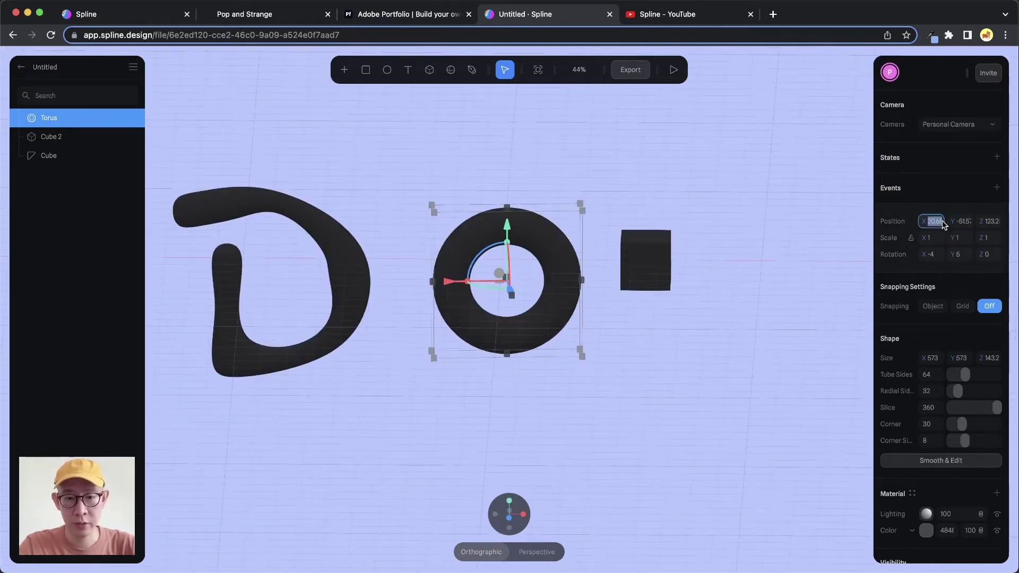
{"action": "type", "text": "0"}
{"action": "key", "text": "Tab"}
{"action": "type", "text": "0"}
{"action": "key", "text": "Tab"}
{"action": "type", "text": "0"}
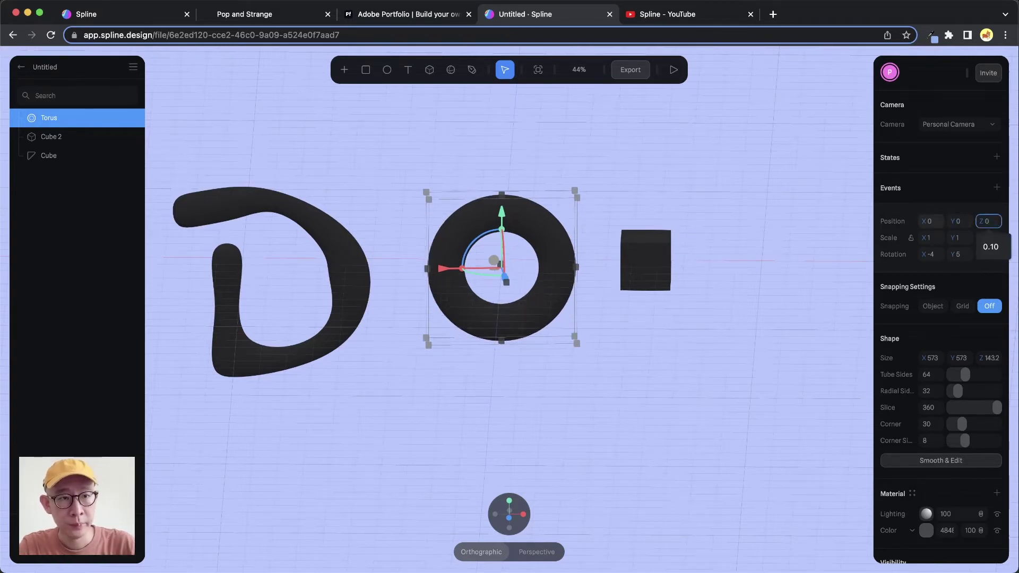
{"action": "key", "text": "Return"}
Straighten the torus by setting its X and Y rotation to 0
{"action": "left_click", "coordinate": [934, 255]}
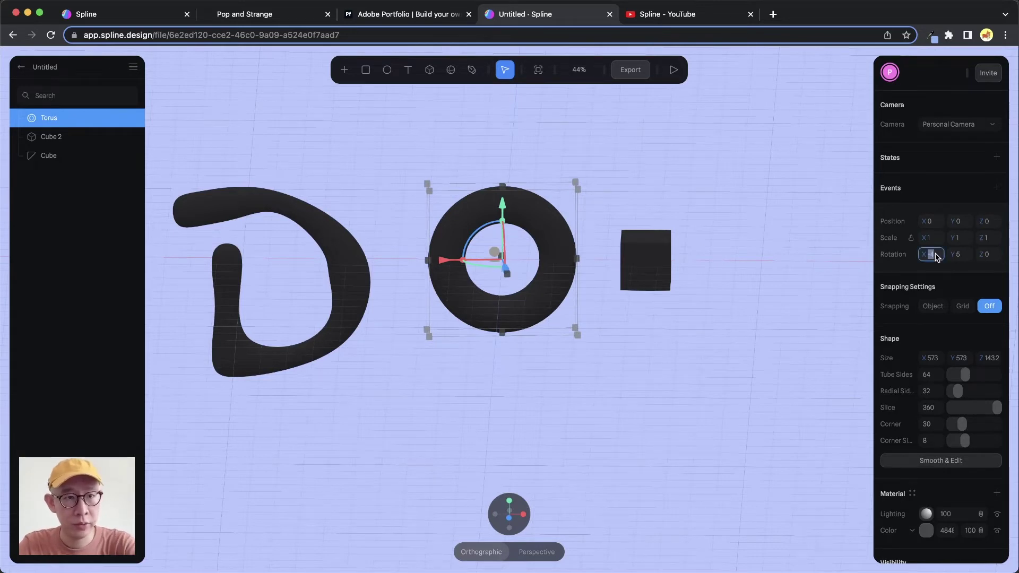
{"action": "key", "text": "Tab"}
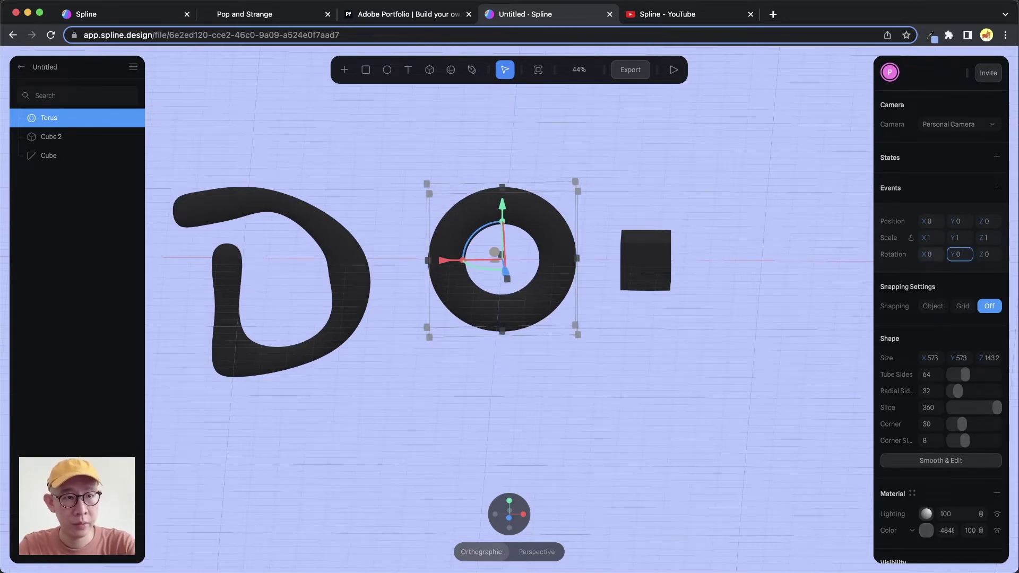
{"action": "key", "text": "Return"}
{"action": "mouse_move", "coordinate": [625, 212]}
{"action": "left_mouse_down", "text": "alt"}
{"action": "mouse_move", "coordinate": [598, 282]}
{"action": "mouse_move", "coordinate": [597, 247]}
{"action": "mouse_move", "coordinate": [625, 211]}
{"action": "left_mouse_up", "text": "alt"}
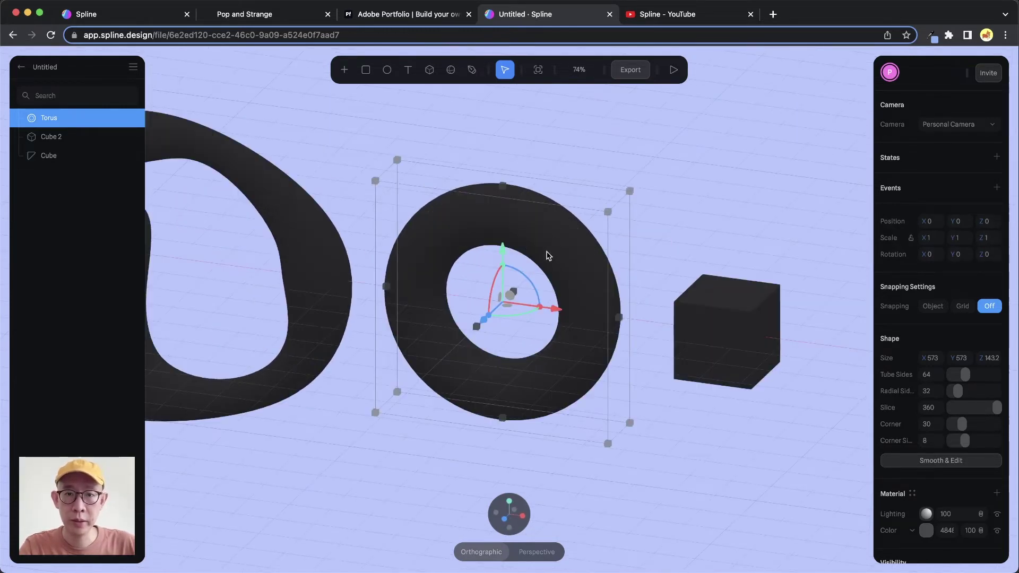
{"action": "mouse_move", "coordinate": [546, 250]}
{"action": "right_mouse_down"}
{"action": "mouse_move", "coordinate": [549, 234]}
{"action": "mouse_move", "coordinate": [561, 247]}
{"action": "right_mouse_up"}
{"action": "scroll", "coordinate": [561, 247], "scroll_direction": "down", "scroll_amount": 3}
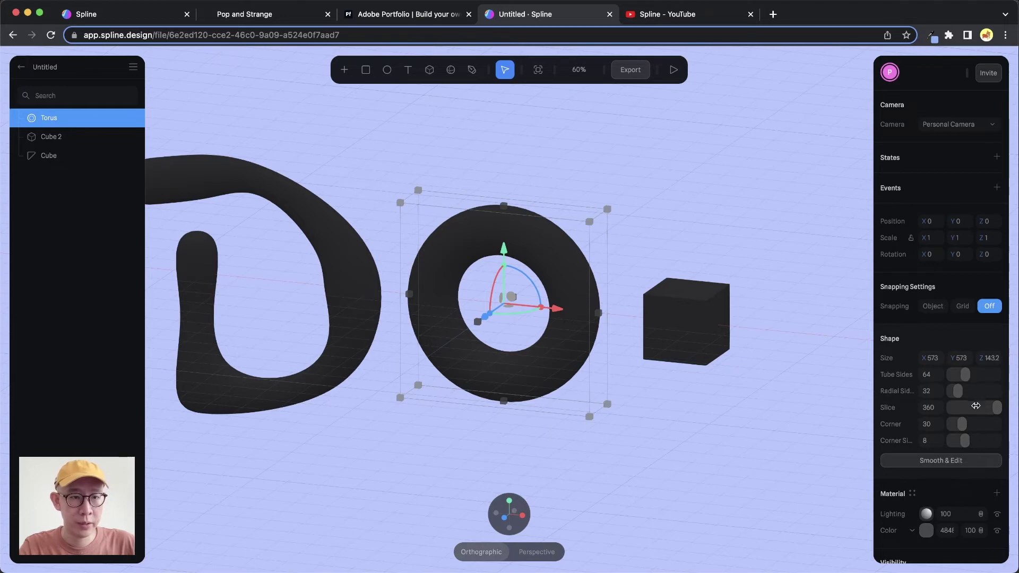
{"action": "mouse_move", "coordinate": [995, 408]}
{"action": "left_mouse_down"}
{"action": "mouse_move", "coordinate": [964, 409]}
{"action": "mouse_move", "coordinate": [998, 408]}
{"action": "left_mouse_up"}
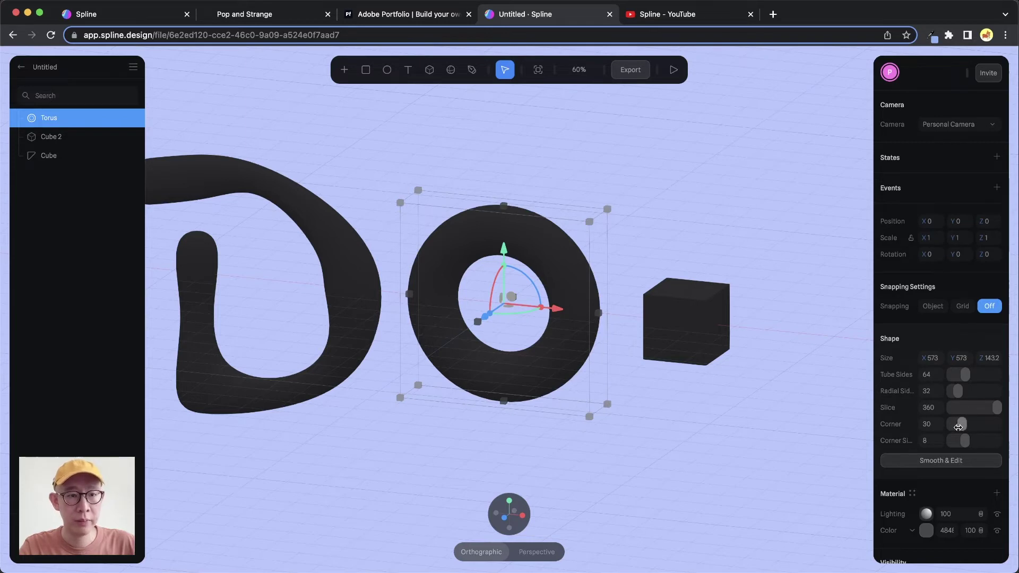
{"action": "left_click", "coordinate": [939, 460]}
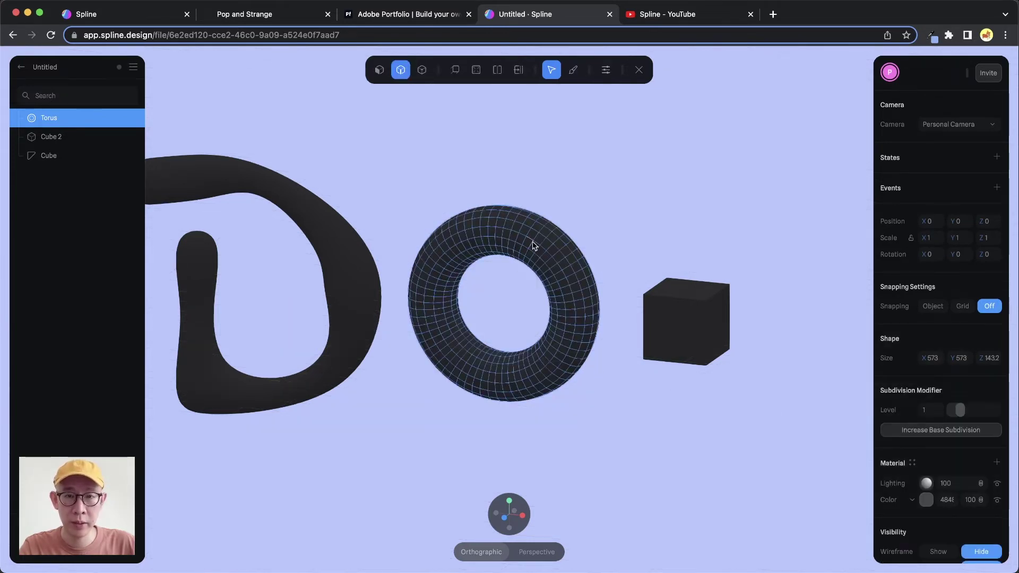
{"action": "mouse_move", "coordinate": [553, 260]}
{"action": "left_mouse_down", "text": "alt"}
{"action": "mouse_move", "coordinate": [514, 267]}
{"action": "mouse_move", "coordinate": [565, 238]}
{"action": "mouse_move", "coordinate": [558, 258]}
{"action": "left_mouse_up", "text": "alt"}
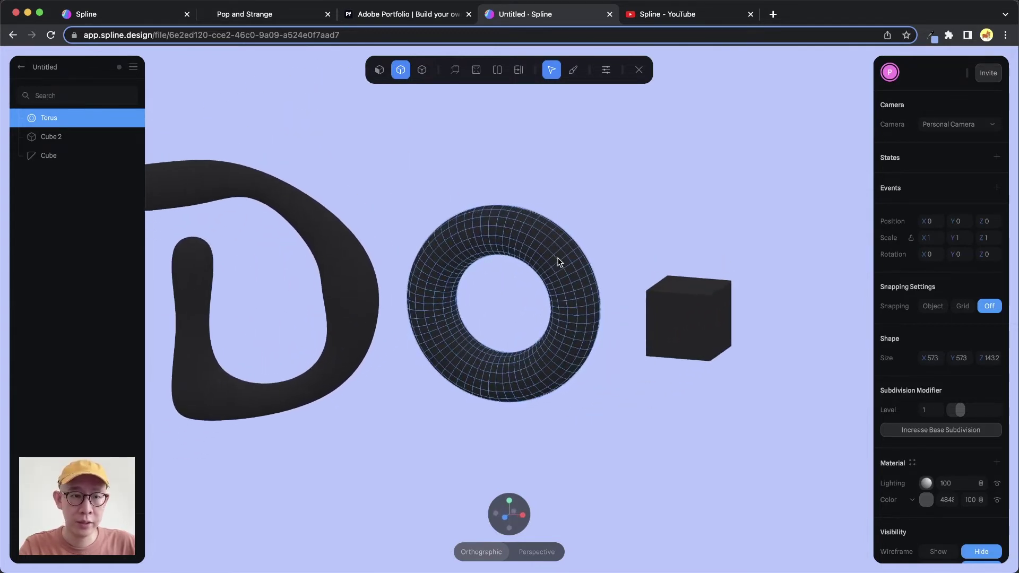
{"action": "mouse_move", "coordinate": [560, 278]}
{"action": "right_mouse_down"}
{"action": "mouse_move", "coordinate": [542, 283]}
{"action": "mouse_move", "coordinate": [548, 295]}
{"action": "mouse_move", "coordinate": [571, 275]}
{"action": "mouse_move", "coordinate": [543, 278]}
{"action": "mouse_move", "coordinate": [553, 284]}
{"action": "right_mouse_up"}
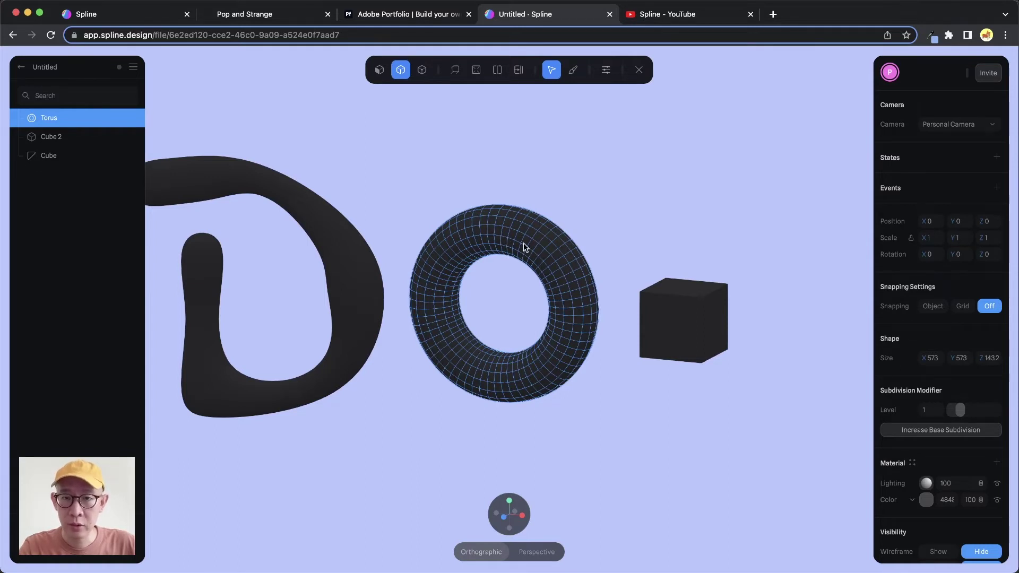
{"action": "key", "text": "Escape"}
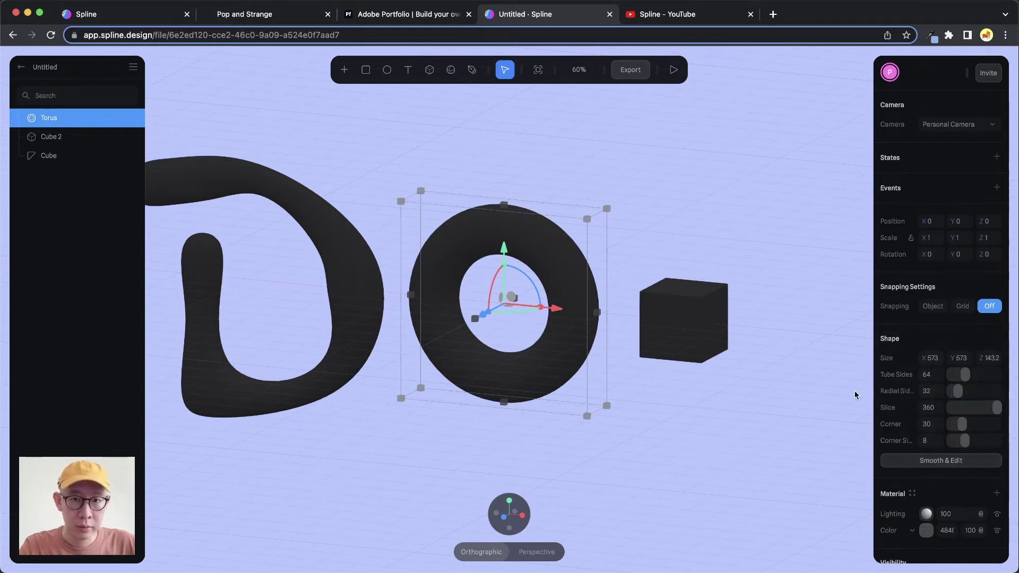
Lighten the torus's material colour to a neutral mid grey
{"action": "scroll", "coordinate": [515, 327], "scroll_direction": "up", "scroll_amount": 5}
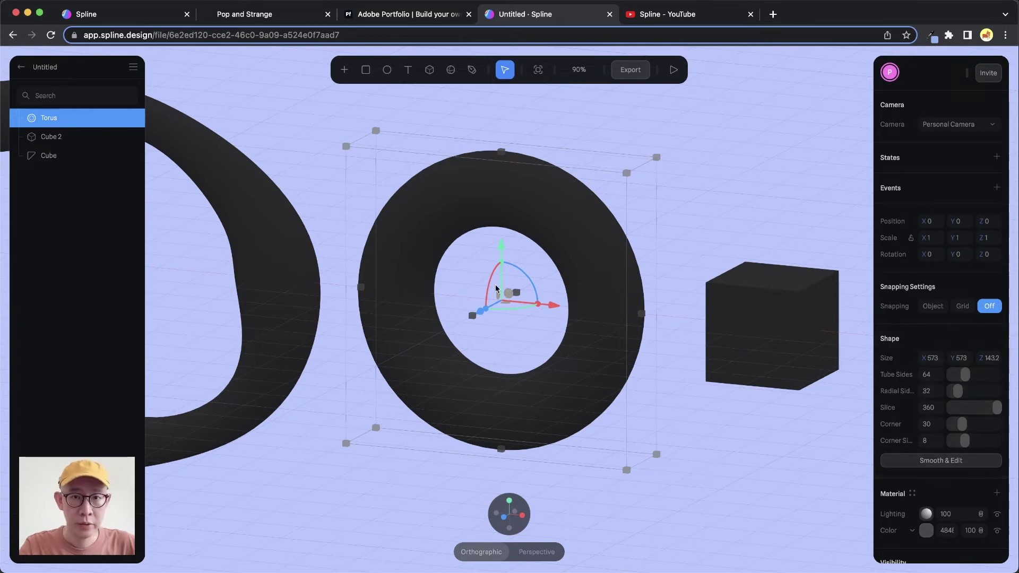
{"action": "scroll", "coordinate": [929, 276], "scroll_direction": "down", "scroll_amount": 5}
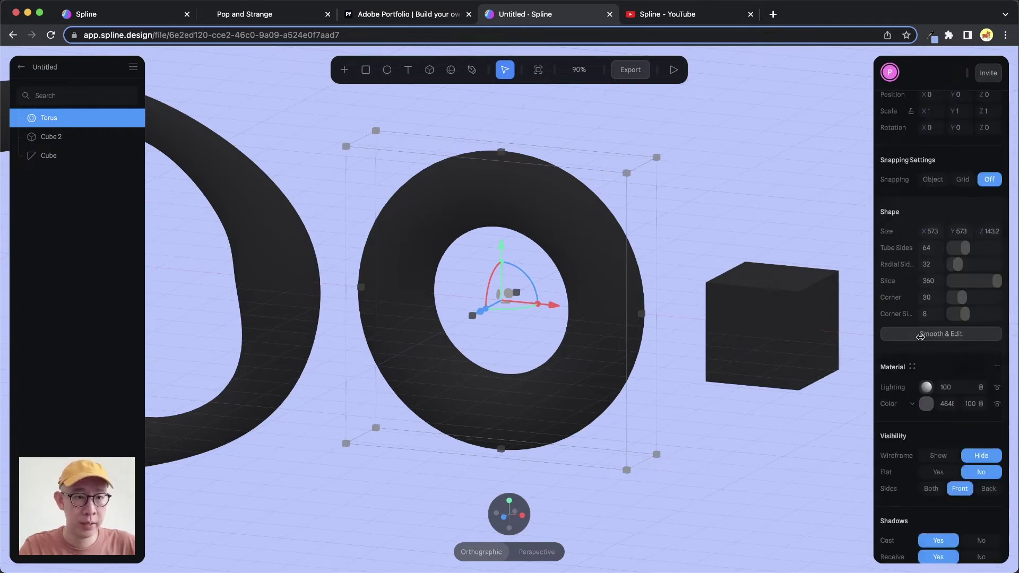
{"action": "left_click", "coordinate": [926, 388]}
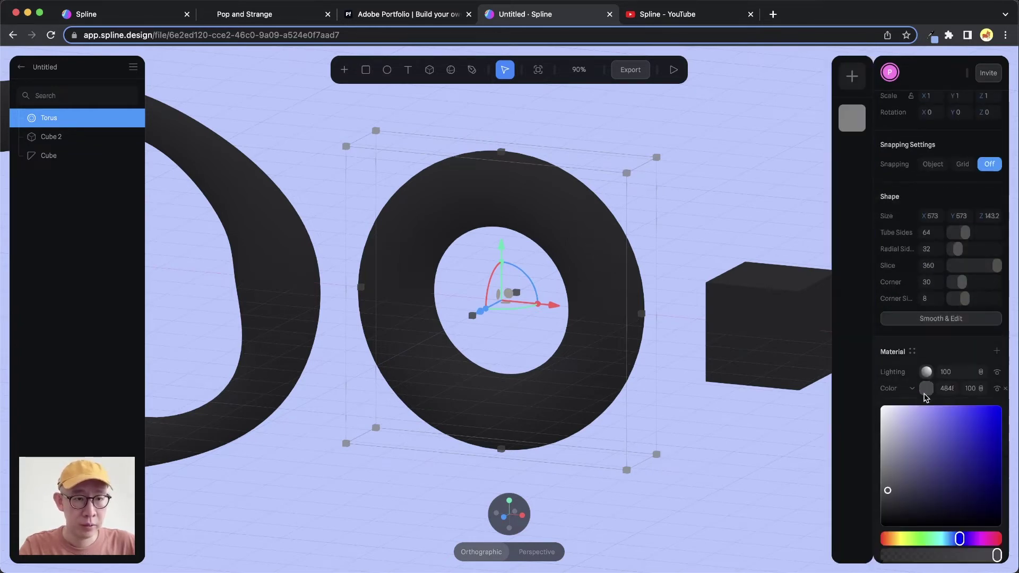
{"action": "left_click", "coordinate": [885, 446]}
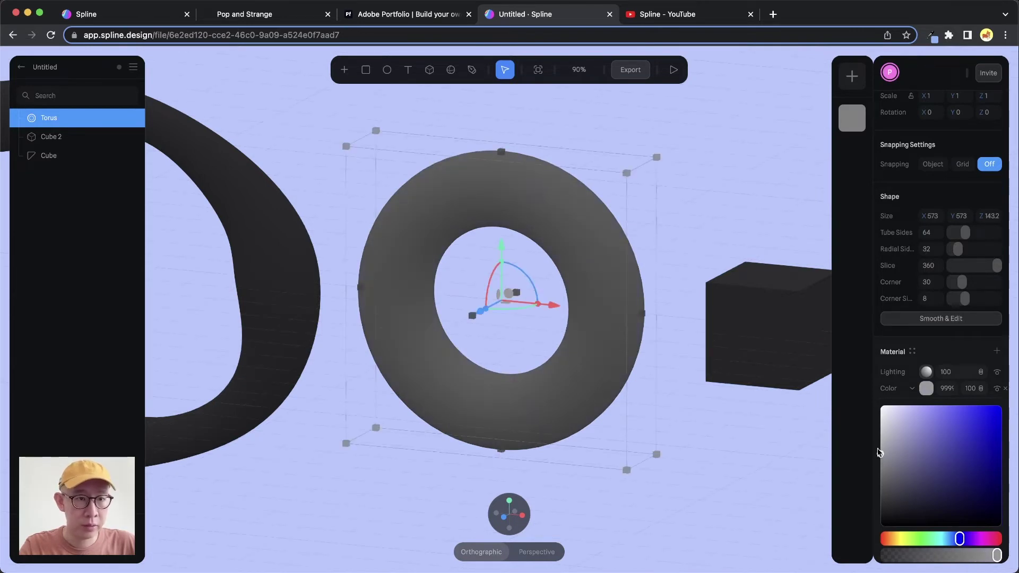
{"action": "key", "text": "space"}
{"action": "left_click_drag", "start_coordinate": [666, 229], "coordinate": [641, 217]}
{"action": "left_click", "coordinate": [908, 269]}
Reduce the torus to 3 radial sides and 11 tube sides, with its wireframe shown
{"action": "left_click_drag", "start_coordinate": [957, 171], "coordinate": [937, 227]}
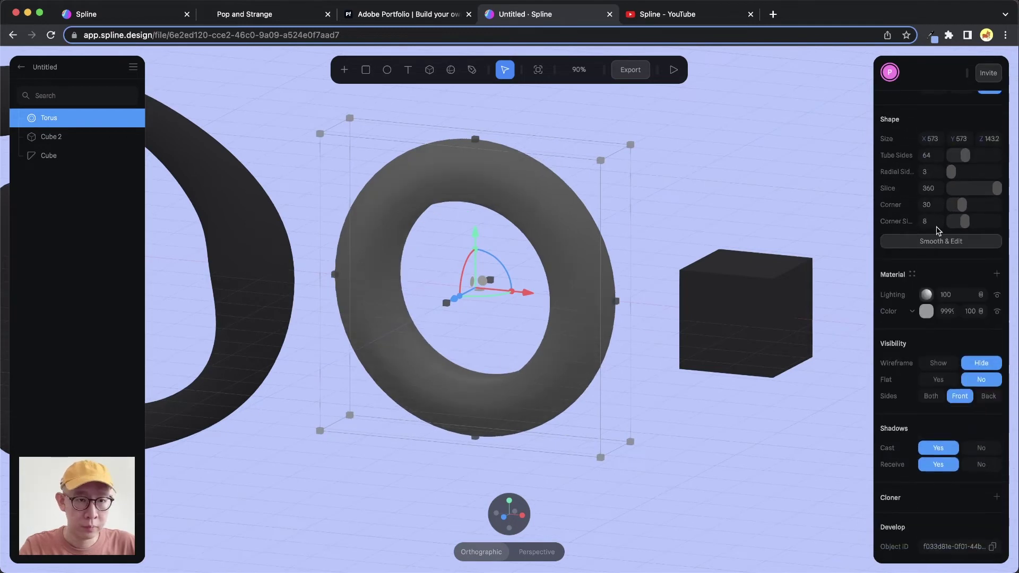
{"action": "left_click", "coordinate": [939, 363]}
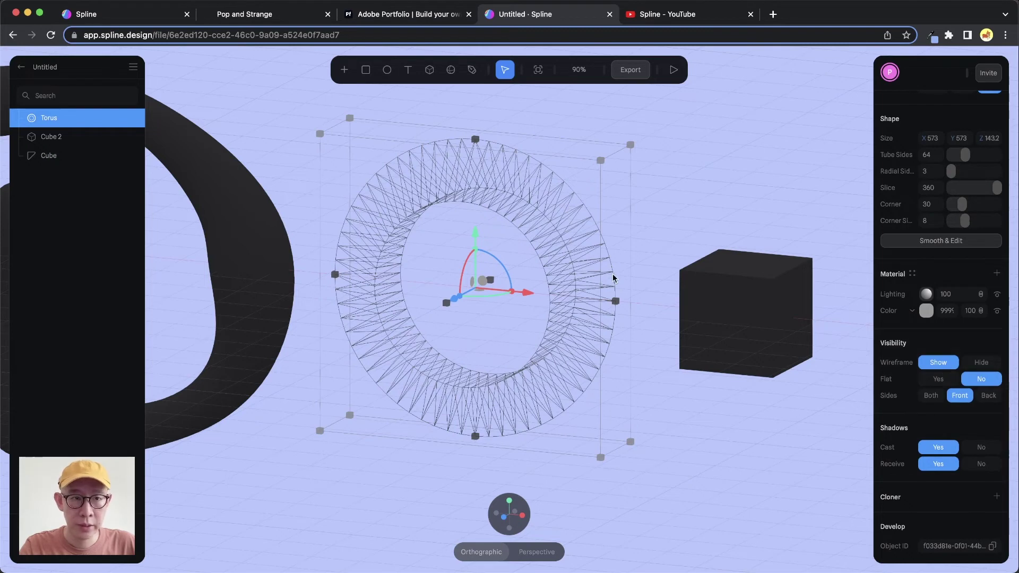
{"action": "left_click_drag", "start_coordinate": [997, 187], "coordinate": [996, 188]}
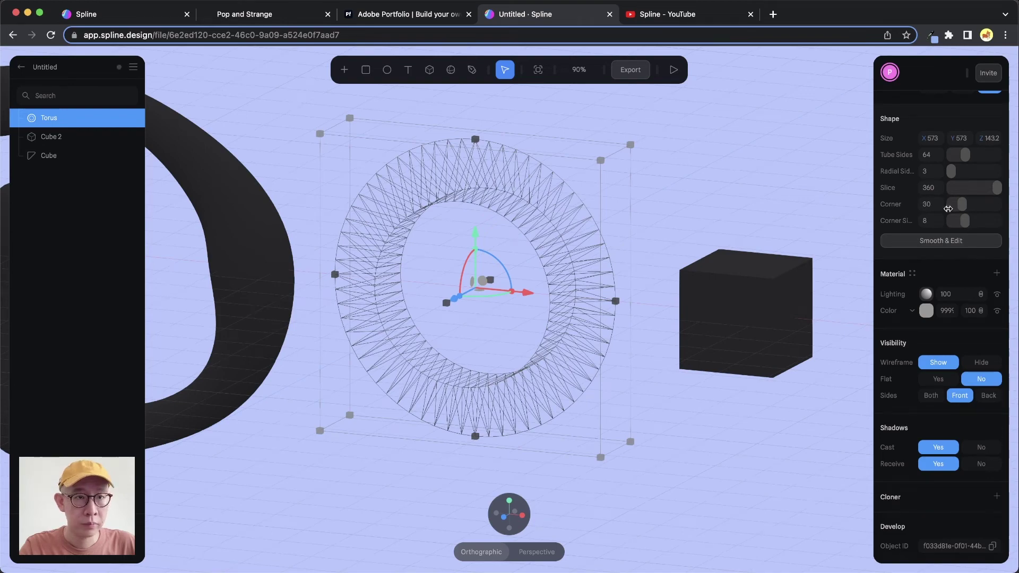
{"action": "mouse_move", "coordinate": [950, 172]}
{"action": "left_mouse_down"}
{"action": "mouse_move", "coordinate": [962, 153]}
{"action": "mouse_move", "coordinate": [953, 153]}
{"action": "left_mouse_up"}
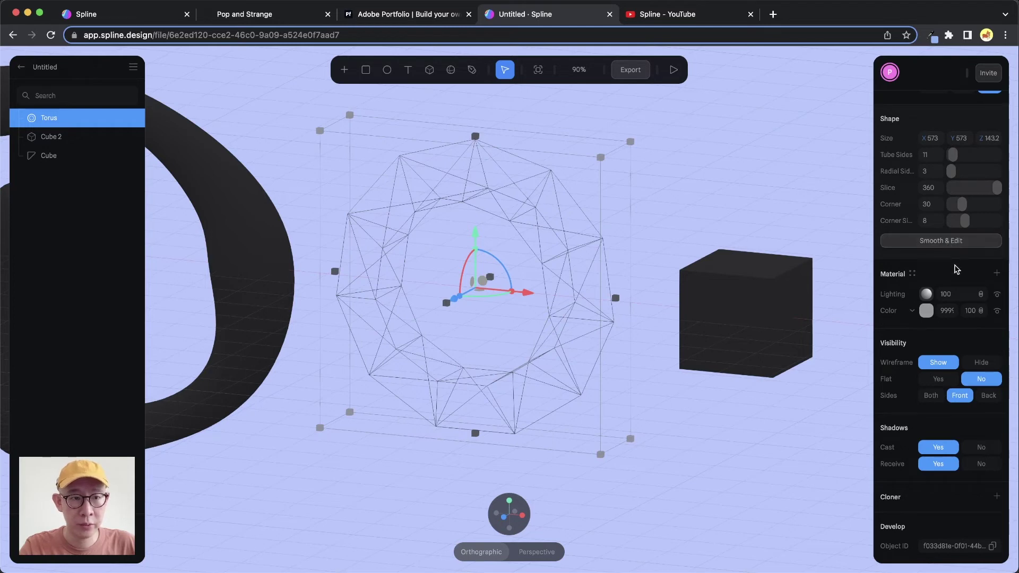
Set the torus's radial sides to 4 and hide its wireframe
{"action": "left_click", "coordinate": [981, 363]}
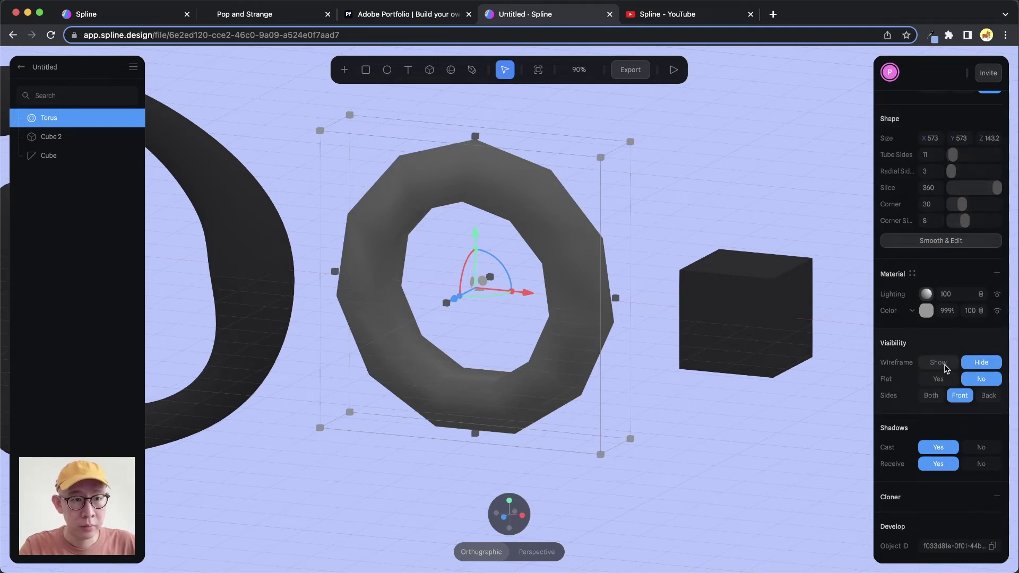
{"action": "left_click", "coordinate": [939, 363]}
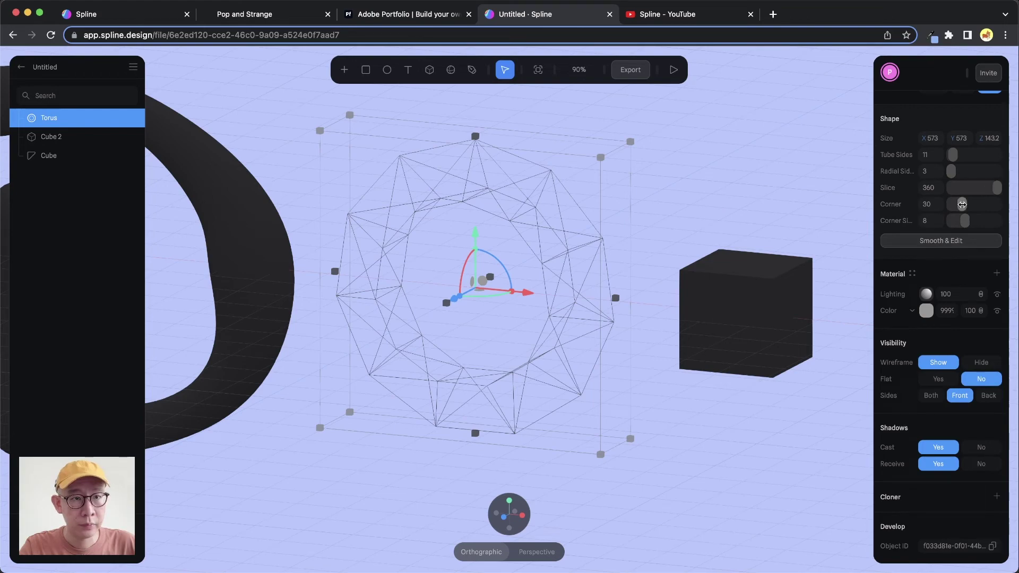
{"action": "left_click_drag", "start_coordinate": [962, 204], "coordinate": [958, 171]}
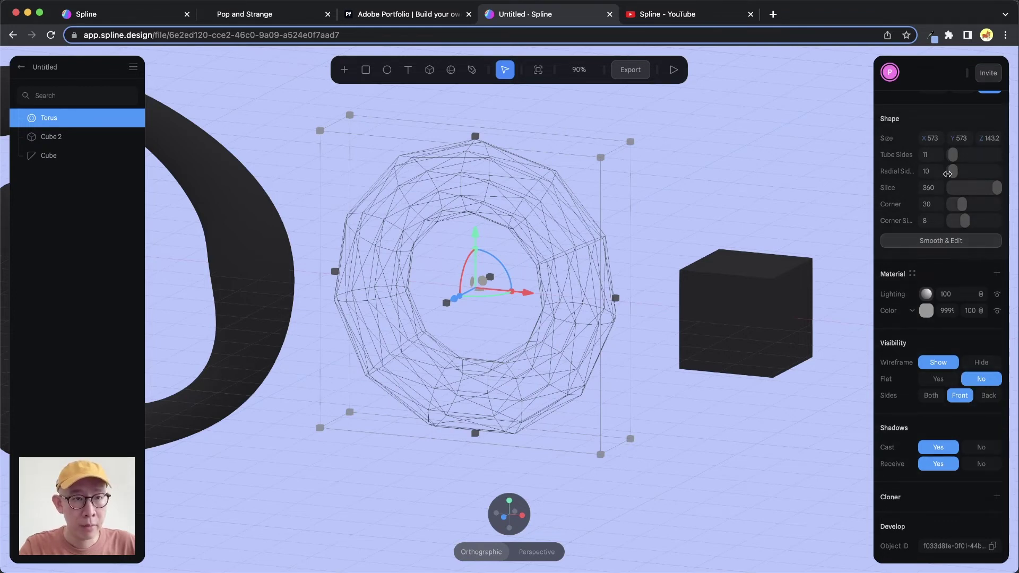
{"action": "left_click_drag", "start_coordinate": [964, 172], "coordinate": [952, 172]}
{"action": "left_click", "coordinate": [933, 172]}
{"action": "key", "text": "Up"}
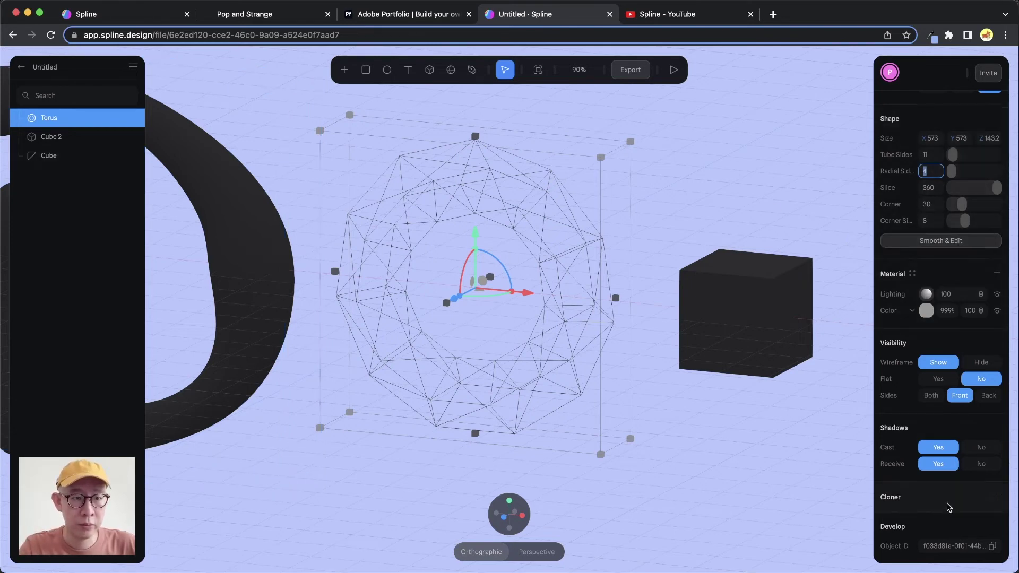
{"action": "left_click", "coordinate": [984, 362]}
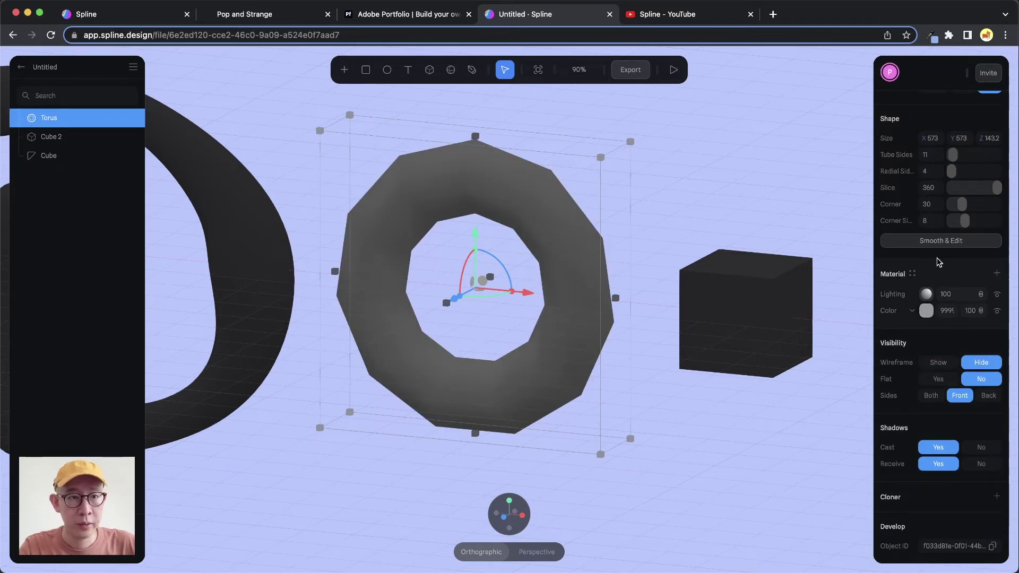
Convert the torus to a smooth editable mesh and set its subdivision level to 3
{"action": "left_click", "coordinate": [941, 240]}
{"action": "left_click_drag", "start_coordinate": [532, 247], "coordinate": [489, 254], "text": "alt"}
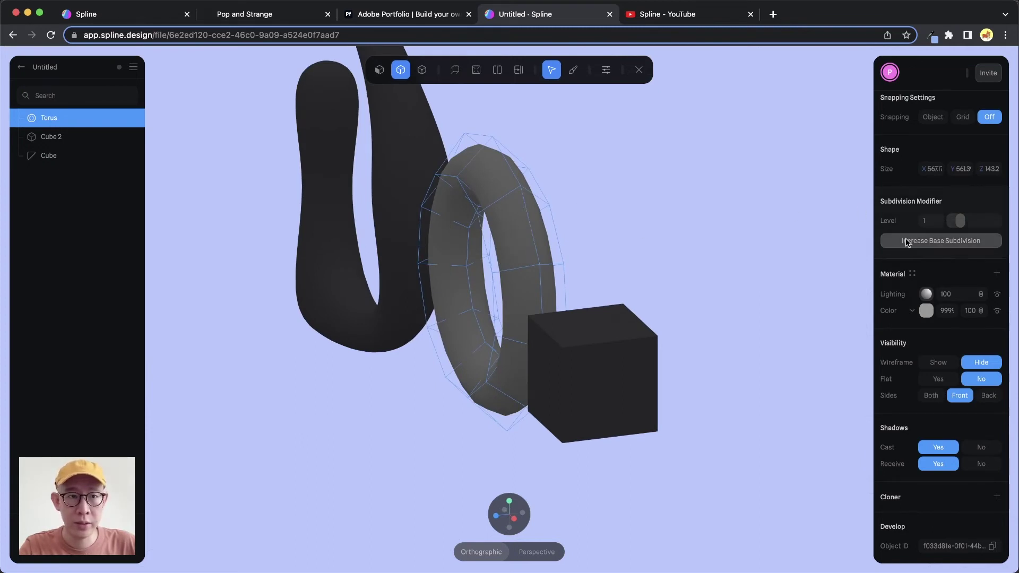
{"action": "right_click_drag", "start_coordinate": [492, 195], "coordinate": [520, 188]}
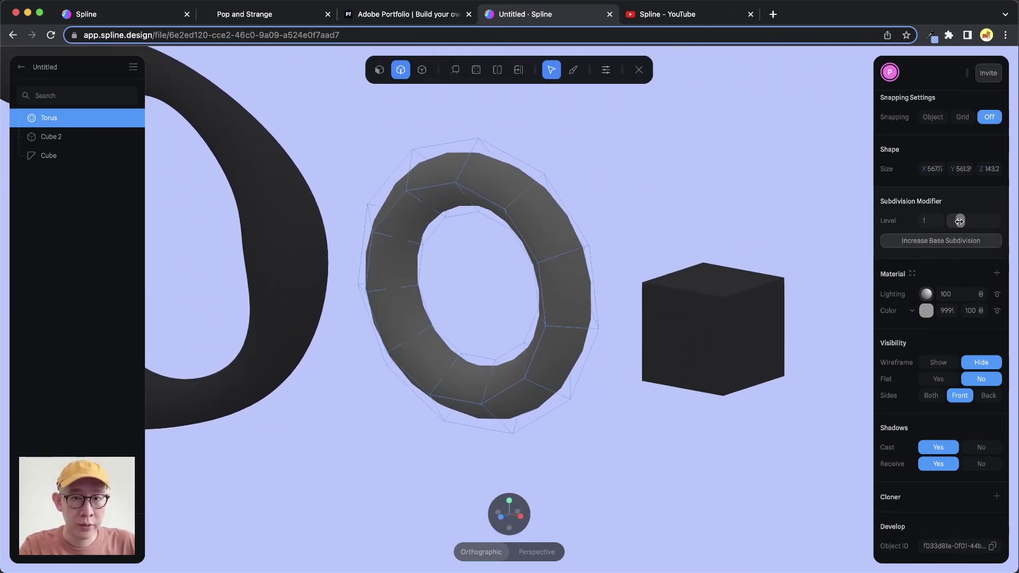
{"action": "left_click_drag", "start_coordinate": [961, 222], "coordinate": [977, 222]}
{"action": "right_click_drag", "start_coordinate": [471, 221], "coordinate": [499, 209]}
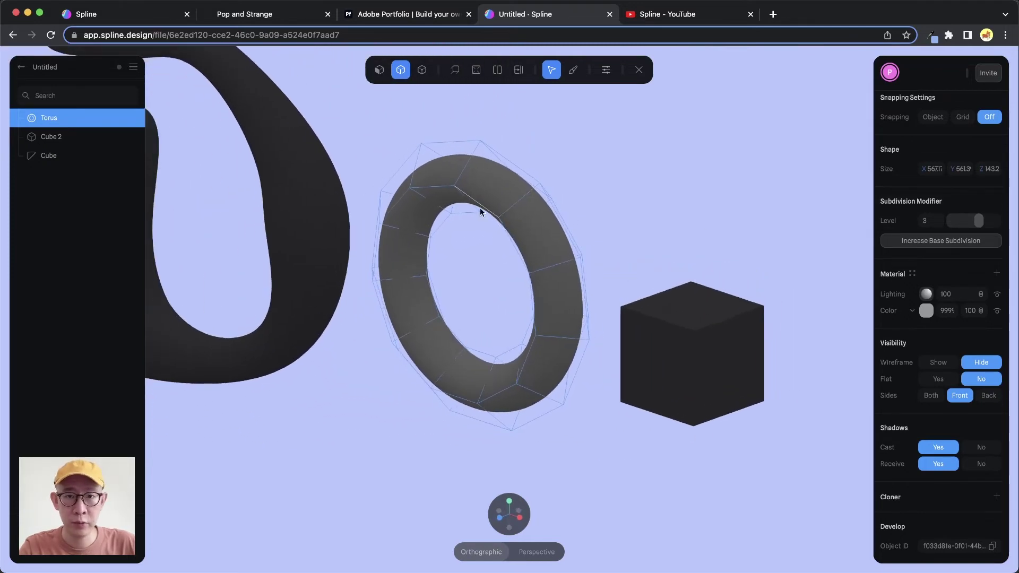
{"action": "right_click_drag", "start_coordinate": [476, 242], "coordinate": [504, 238]}
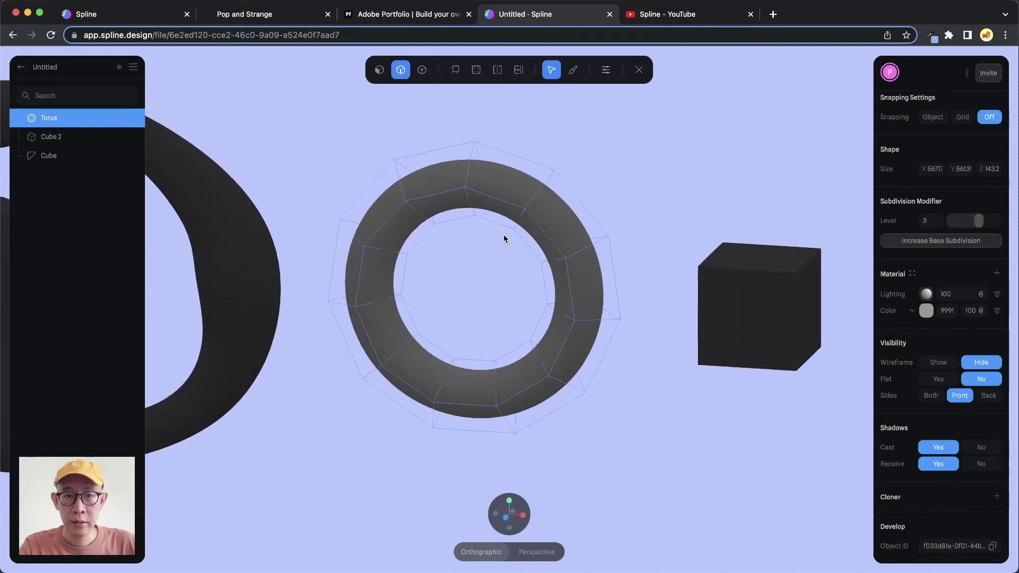
Try to scale the edge loop around the upper-right section of the torus
{"action": "left_click", "coordinate": [538, 193]}
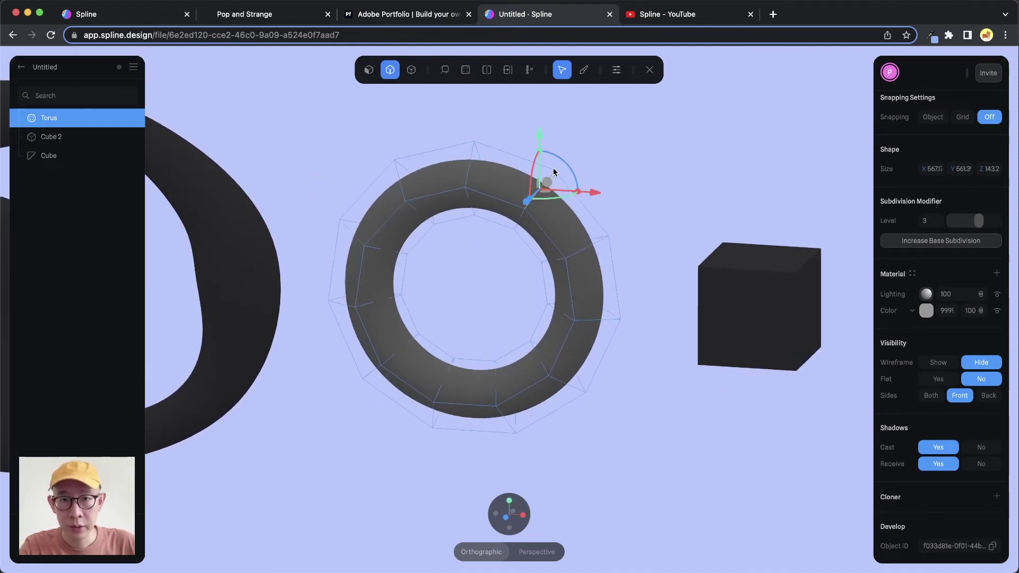
{"action": "double_click", "coordinate": [550, 174]}
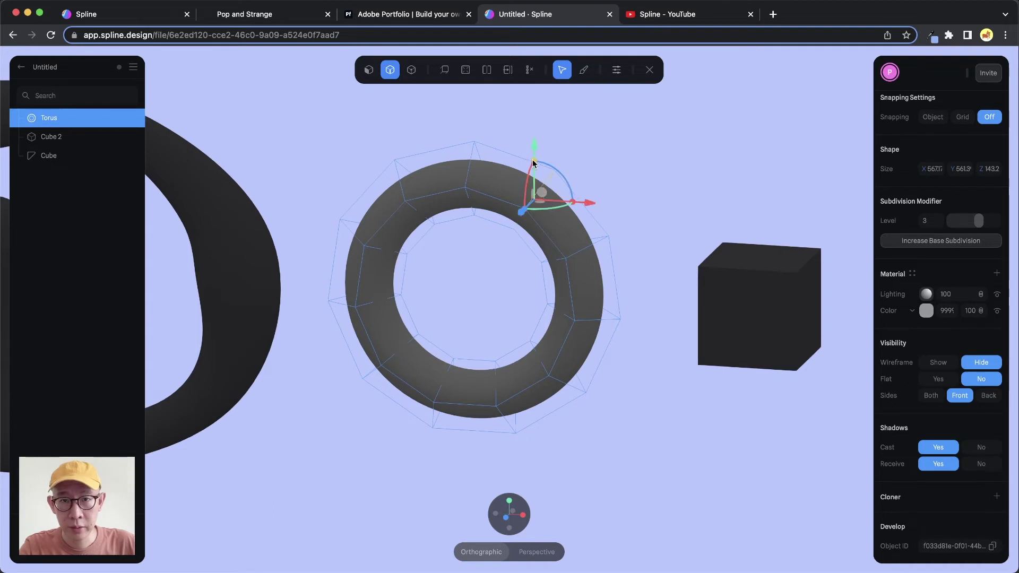
{"action": "middle_click_drag", "start_coordinate": [534, 243], "coordinate": [541, 183]}
{"action": "left_click_drag", "start_coordinate": [537, 161], "coordinate": [532, 174]}
{"action": "middle_click_drag", "start_coordinate": [526, 315], "coordinate": [494, 323]}
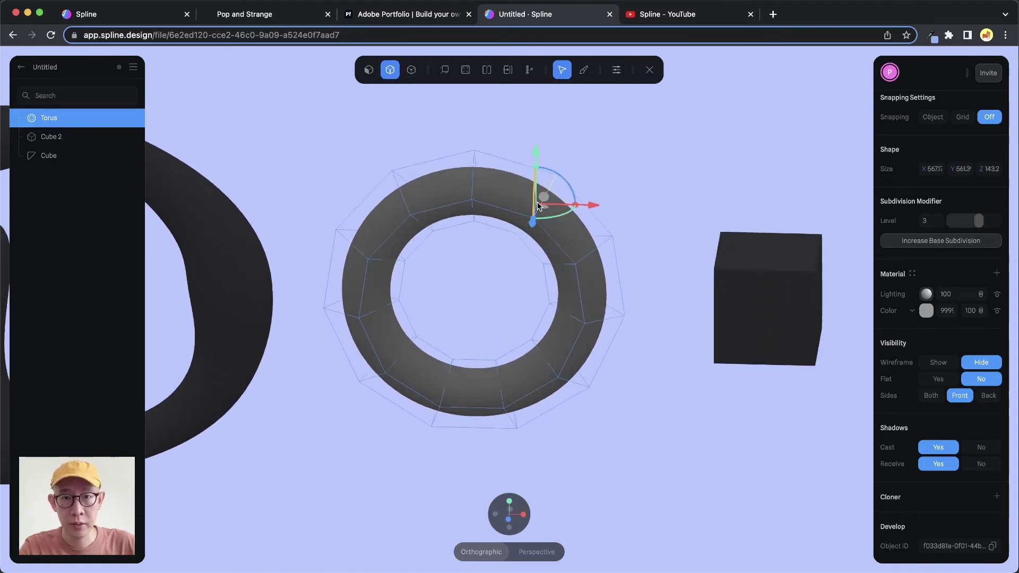
{"action": "left_click_drag", "start_coordinate": [536, 168], "coordinate": [529, 171]}
{"action": "left_click", "coordinate": [528, 171]}
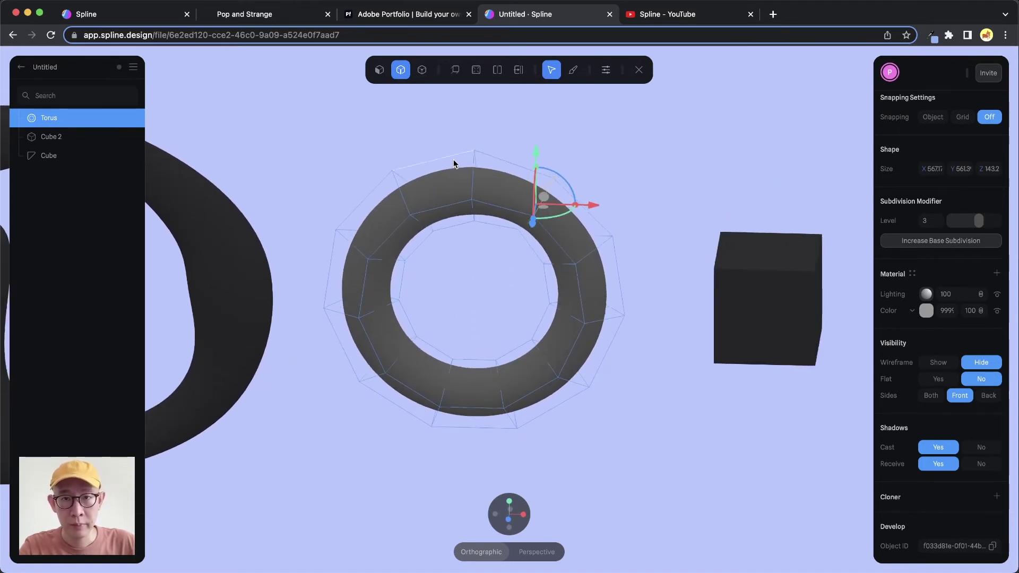
Enlarge the edge loop at the very top of the torus uniformly to thicken that section
{"action": "left_click", "coordinate": [474, 174]}
{"action": "left_click_drag", "start_coordinate": [477, 201], "coordinate": [507, 211], "text": "alt"}
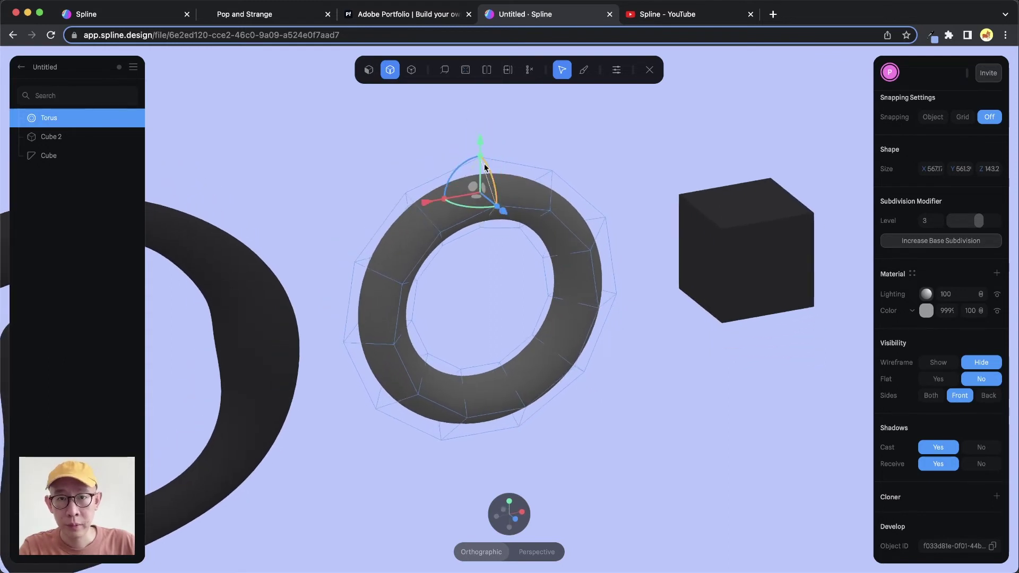
{"action": "left_click_drag", "start_coordinate": [480, 157], "coordinate": [492, 145], "text": "shift"}
{"action": "left_click", "coordinate": [516, 278]}
{"action": "left_click_drag", "start_coordinate": [515, 277], "coordinate": [489, 266], "text": "alt"}
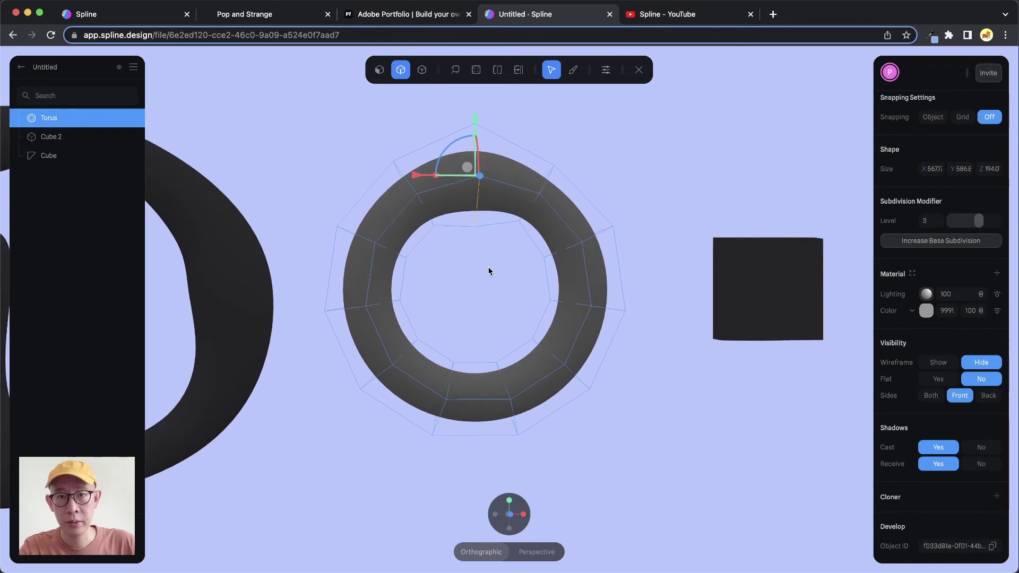
Scale up the edge loops at the torus's upper-left and lower-left sections to make the ring uneven
{"action": "left_click", "coordinate": [391, 253]}
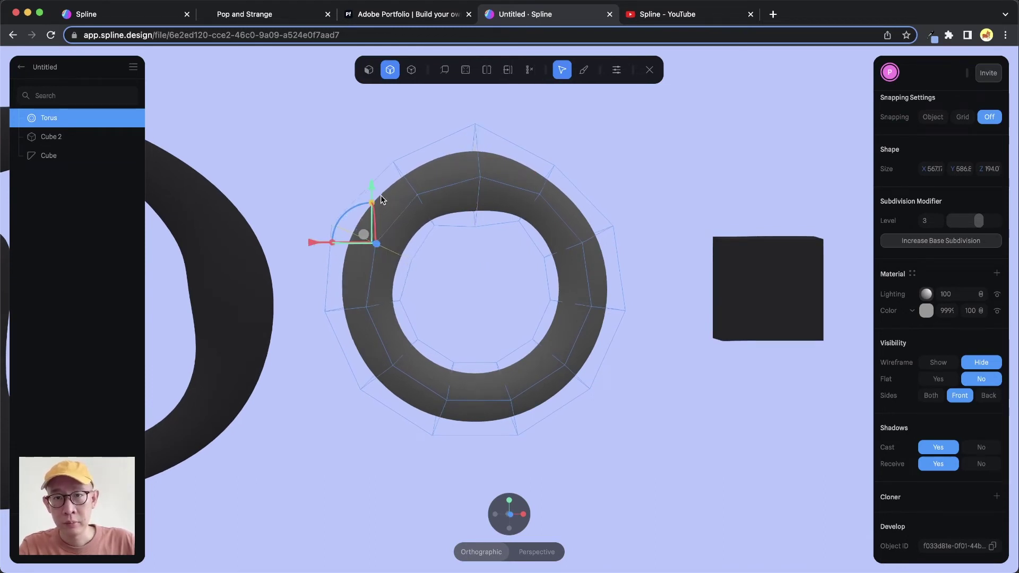
{"action": "left_click_drag", "start_coordinate": [387, 190], "coordinate": [387, 189], "text": "shift"}
{"action": "left_click", "coordinate": [377, 376]}
{"action": "left_click_drag", "start_coordinate": [407, 364], "coordinate": [420, 348], "text": "alt"}
Thicken the O's lower-right and right-hand sections by uniformly scaling up their edge loops
{"action": "double_click", "coordinate": [503, 415]}
{"action": "left_click_drag", "start_coordinate": [489, 398], "coordinate": [484, 399], "text": "shift"}
{"action": "left_click_drag", "start_coordinate": [472, 364], "coordinate": [511, 361], "text": "alt"}
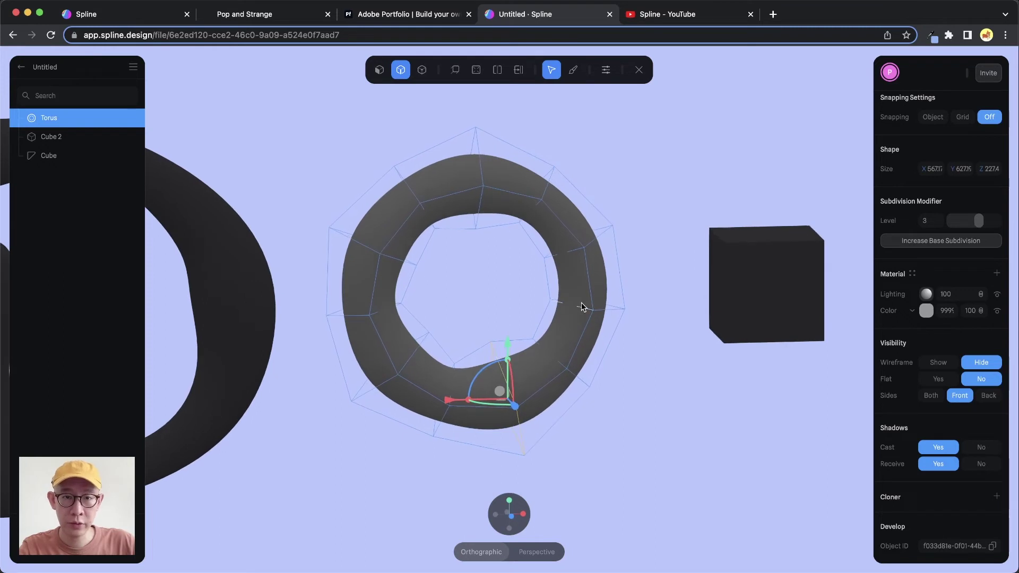
{"action": "left_click", "coordinate": [607, 310]}
{"action": "scroll", "coordinate": [549, 304], "scroll_direction": "down", "scroll_amount": 3}
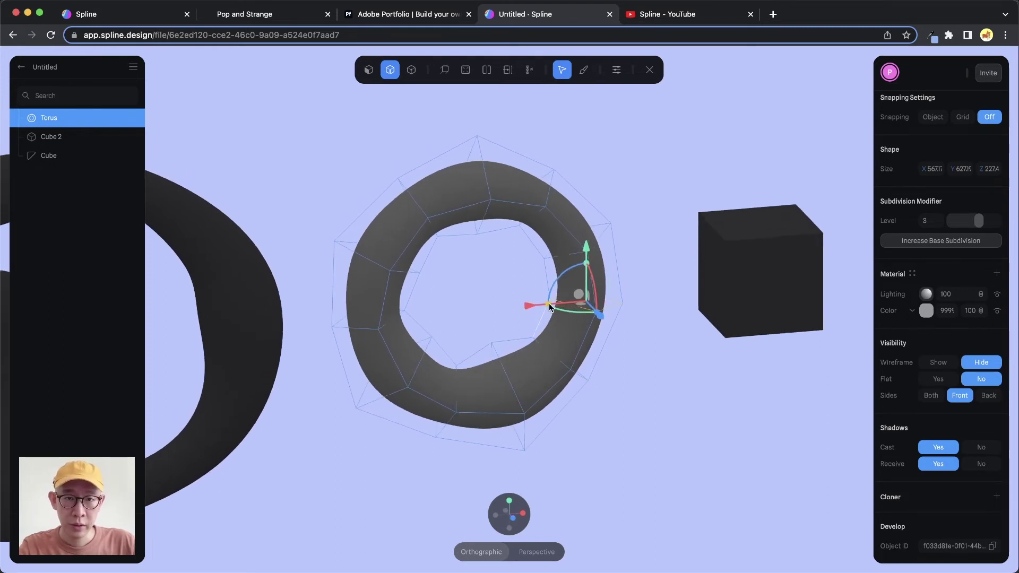
{"action": "left_click_drag", "start_coordinate": [537, 308], "coordinate": [537, 307], "text": "shift"}
{"action": "left_click_drag", "start_coordinate": [491, 368], "coordinate": [470, 352], "text": "alt"}
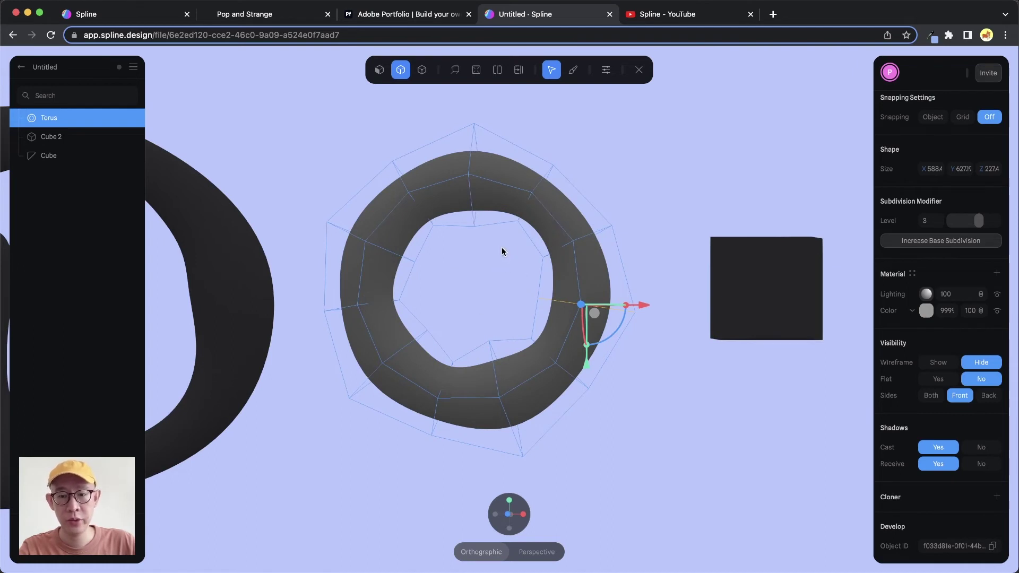
Leave the torus's mesh editing and select the letter D
{"action": "scroll", "coordinate": [503, 251], "scroll_direction": "down", "scroll_amount": 5}
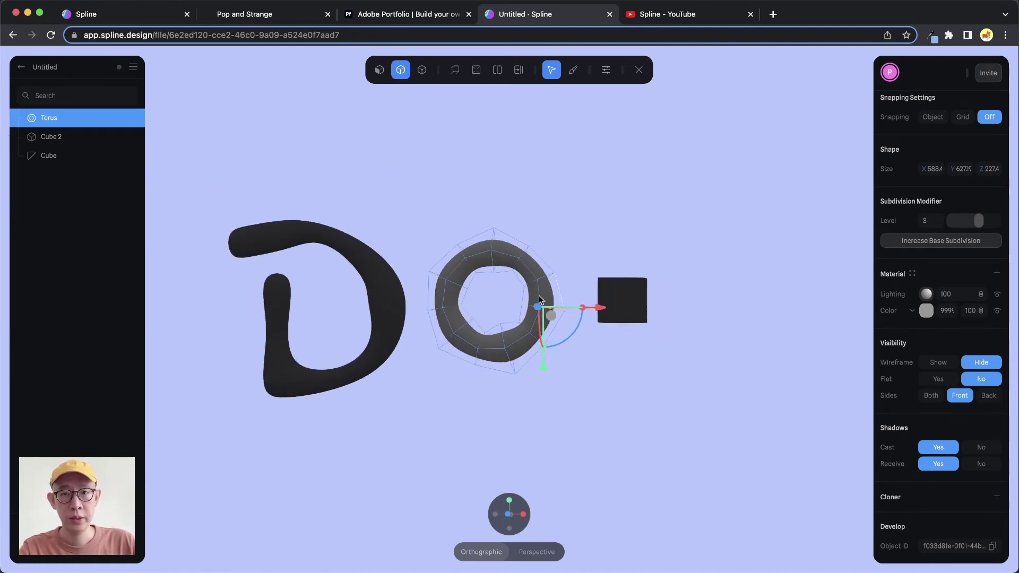
{"action": "mouse_move", "coordinate": [502, 308]}
{"action": "left_mouse_down", "text": "alt"}
{"action": "mouse_move", "coordinate": [509, 320]}
{"action": "mouse_move", "coordinate": [503, 310]}
{"action": "left_mouse_up", "text": "alt"}
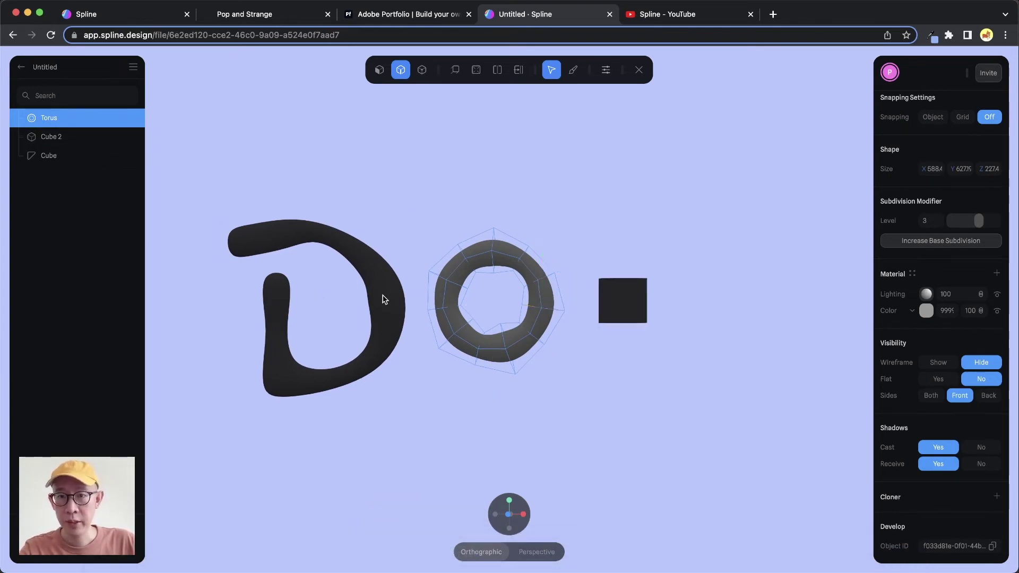
{"action": "key", "text": "Escape"}
{"action": "left_click", "coordinate": [370, 266]}
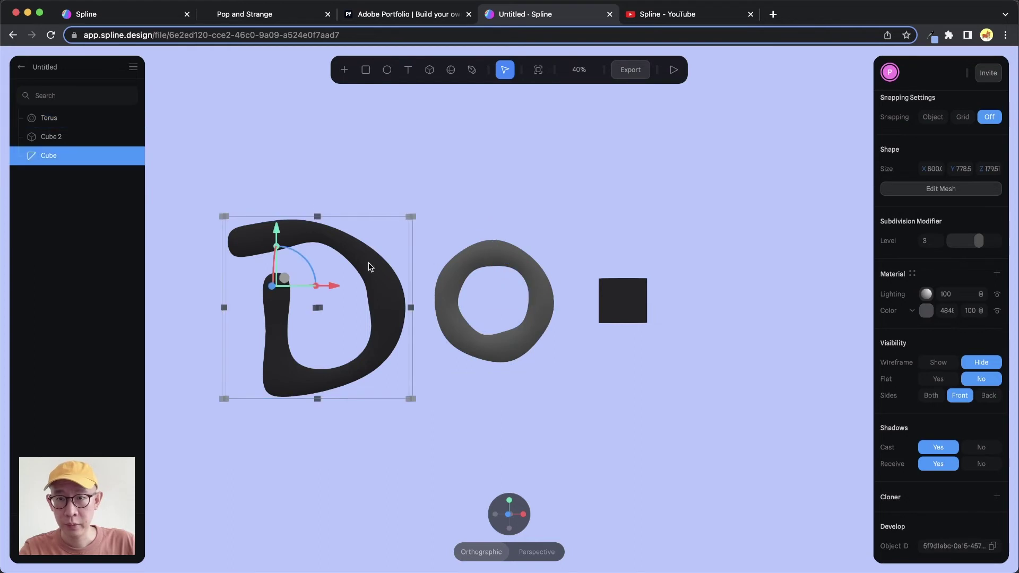
Rename the Cube layer as D and the Torus layer as O
{"action": "double_click", "coordinate": [52, 156]}
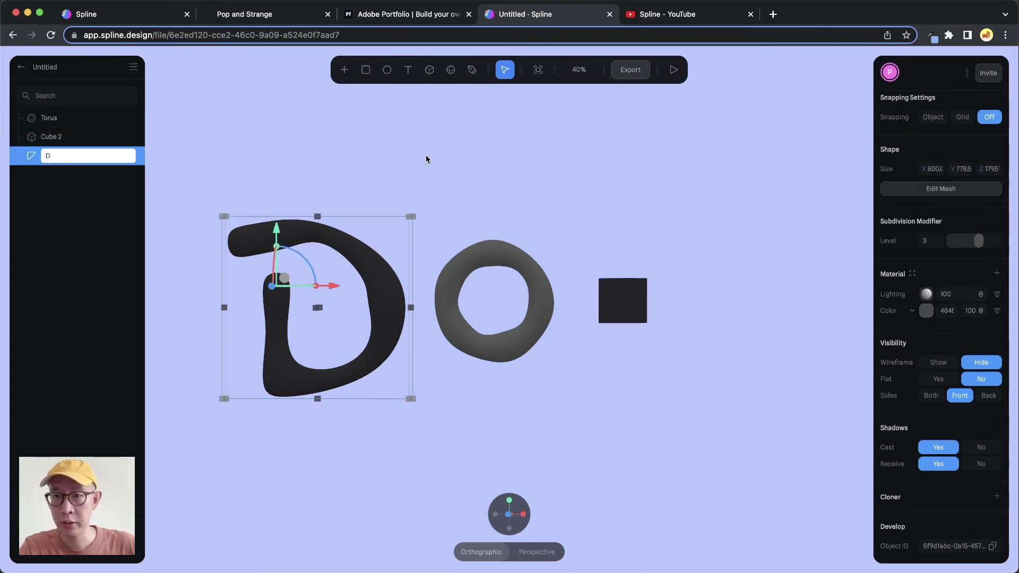
{"action": "left_click", "coordinate": [456, 218]}
{"action": "left_click", "coordinate": [466, 250]}
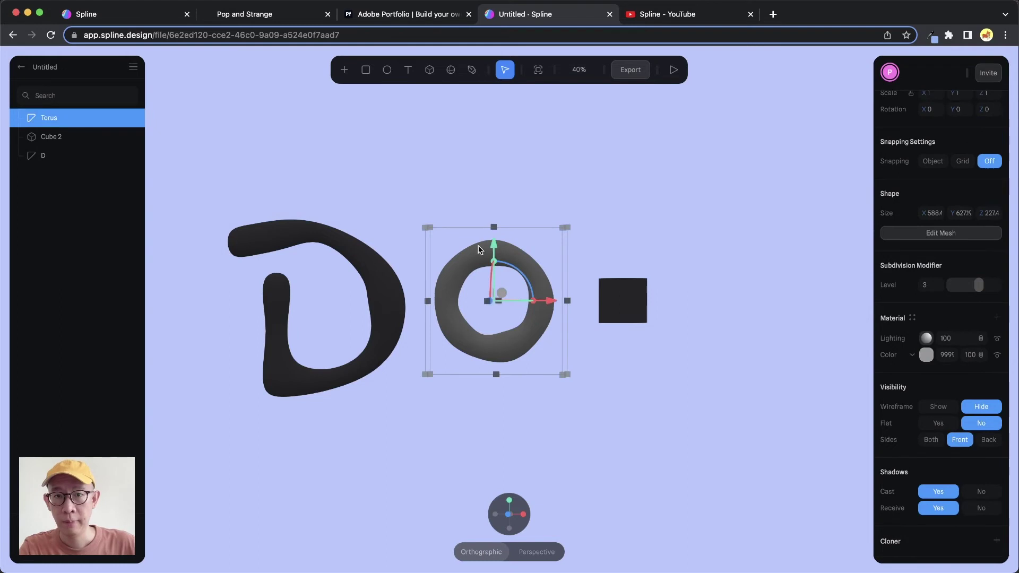
{"action": "double_click", "coordinate": [48, 117]}
{"action": "type", "text": "O"}
{"action": "key", "text": "Return"}
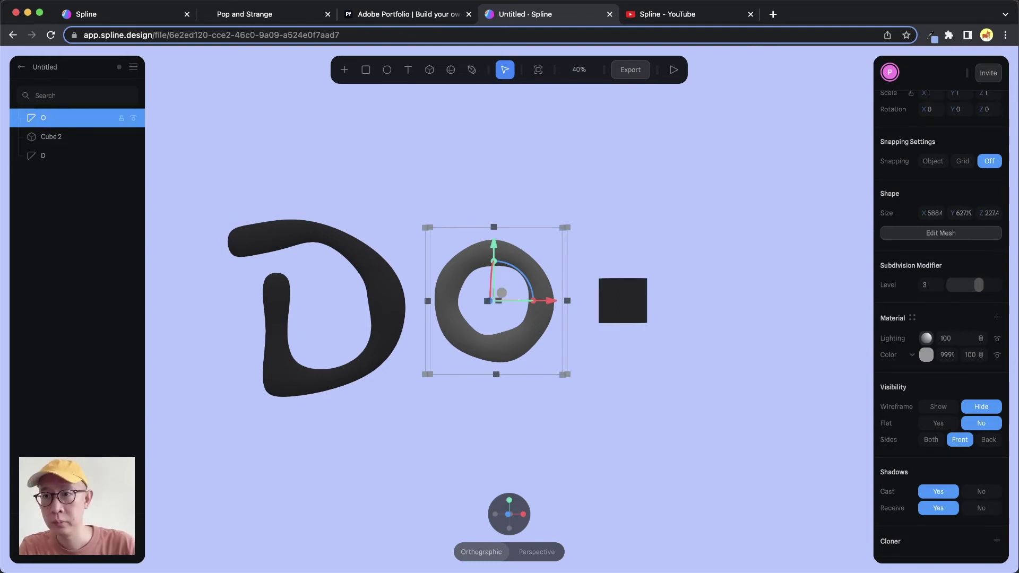
Select the remaining small cube and rename its Cube 2 layer as P
{"action": "left_click", "coordinate": [621, 301]}
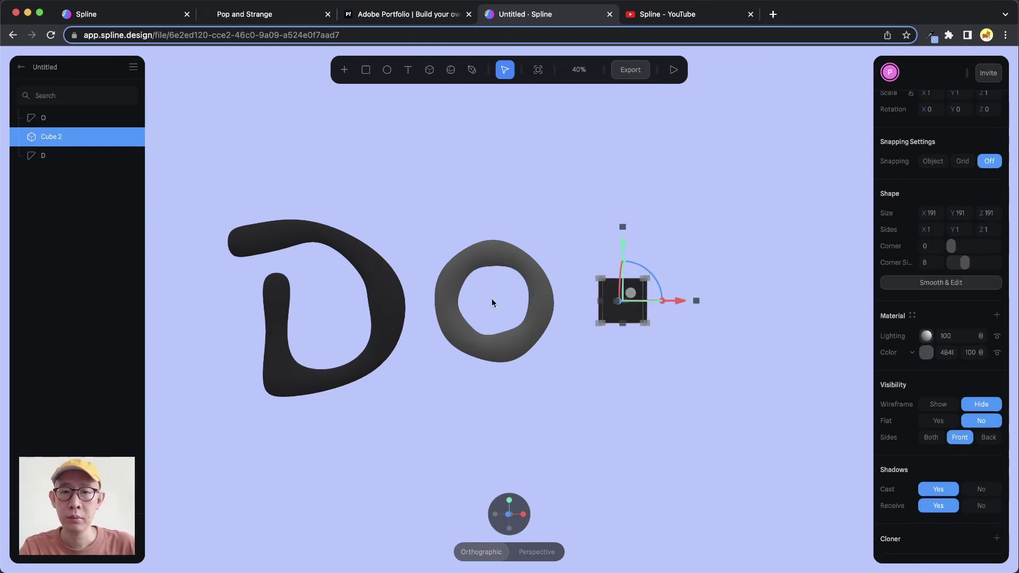
{"action": "double_click", "coordinate": [53, 136]}
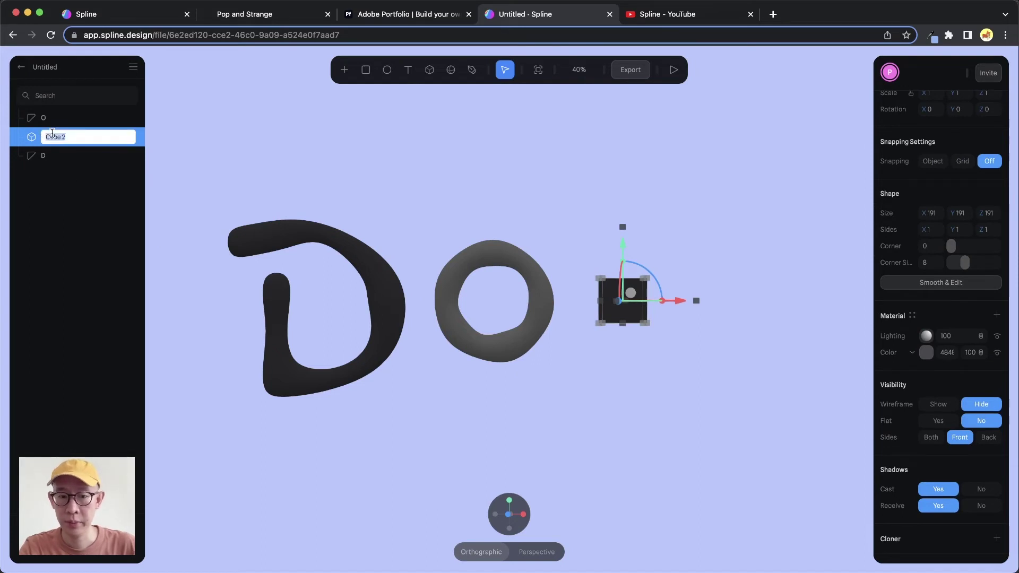
{"action": "type", "text": "P"}
{"action": "key", "text": "Return"}
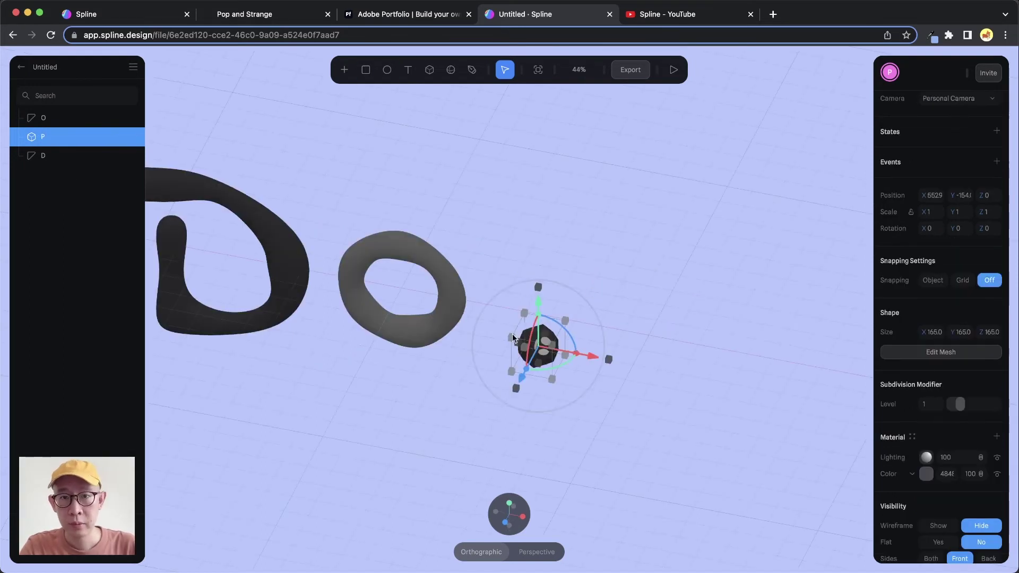
Open the P cube's mesh for editing and extrude its top face upward in several segments to build the stem
{"action": "double_click", "coordinate": [537, 344]}
{"action": "left_click_drag", "start_coordinate": [536, 424], "coordinate": [528, 366], "text": "alt"}
{"action": "left_click", "coordinate": [550, 351]}
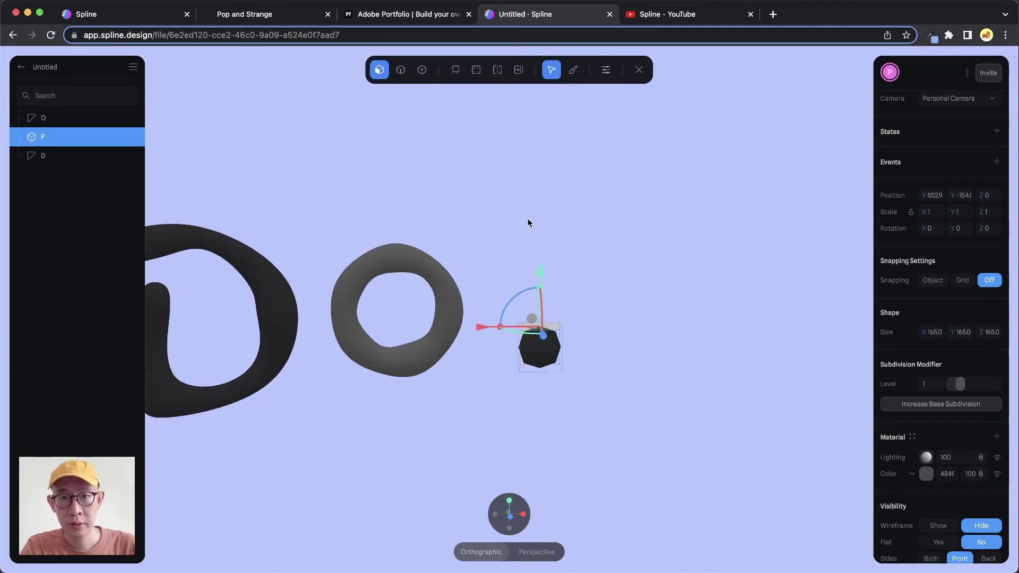
{"action": "left_click_drag", "start_coordinate": [548, 242], "coordinate": [548, 186]}
{"action": "left_click_drag", "start_coordinate": [471, 341], "coordinate": [524, 365], "text": "alt"}
{"action": "scroll", "coordinate": [459, 303], "scroll_direction": "left", "scroll_amount": 2}
{"action": "left_click_drag", "start_coordinate": [608, 201], "coordinate": [603, 135]}
Extrude the stem's upper side face away from the O, rotating the end face between extrusions so the P's bowl curves downward
{"action": "left_click", "coordinate": [623, 211]}
{"action": "left_click_drag", "start_coordinate": [699, 212], "coordinate": [769, 221]}
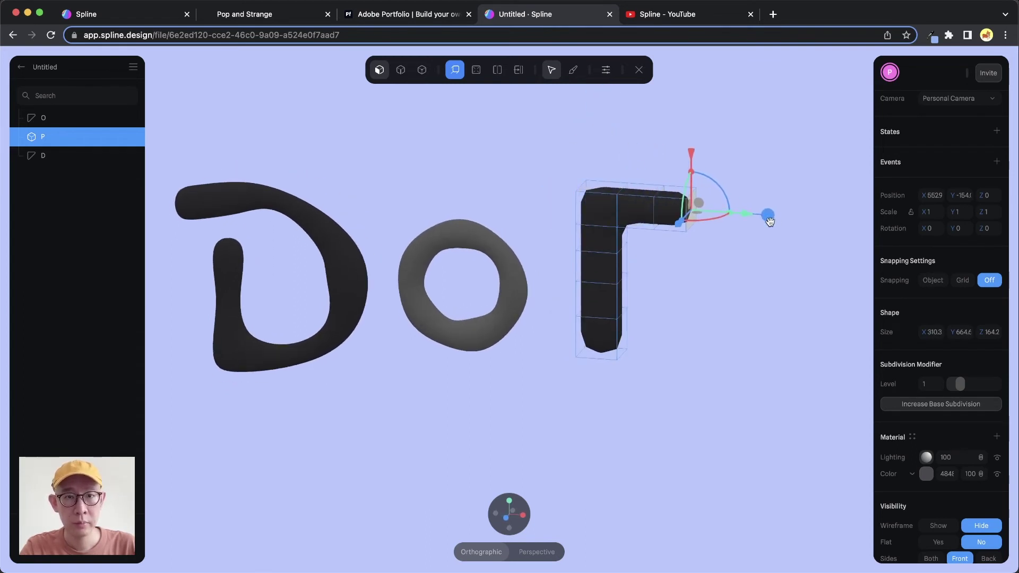
{"action": "left_click_drag", "start_coordinate": [663, 276], "coordinate": [656, 282], "text": "alt"}
{"action": "left_click_drag", "start_coordinate": [725, 186], "coordinate": [720, 220]}
{"action": "left_click_drag", "start_coordinate": [727, 243], "coordinate": [698, 146]}
{"action": "left_click_drag", "start_coordinate": [666, 226], "coordinate": [650, 234]}
{"action": "left_click_drag", "start_coordinate": [715, 243], "coordinate": [761, 261], "text": "alt"}
{"action": "left_click_drag", "start_coordinate": [736, 202], "coordinate": [731, 220]}
{"action": "left_click_drag", "start_coordinate": [728, 252], "coordinate": [753, 268]}
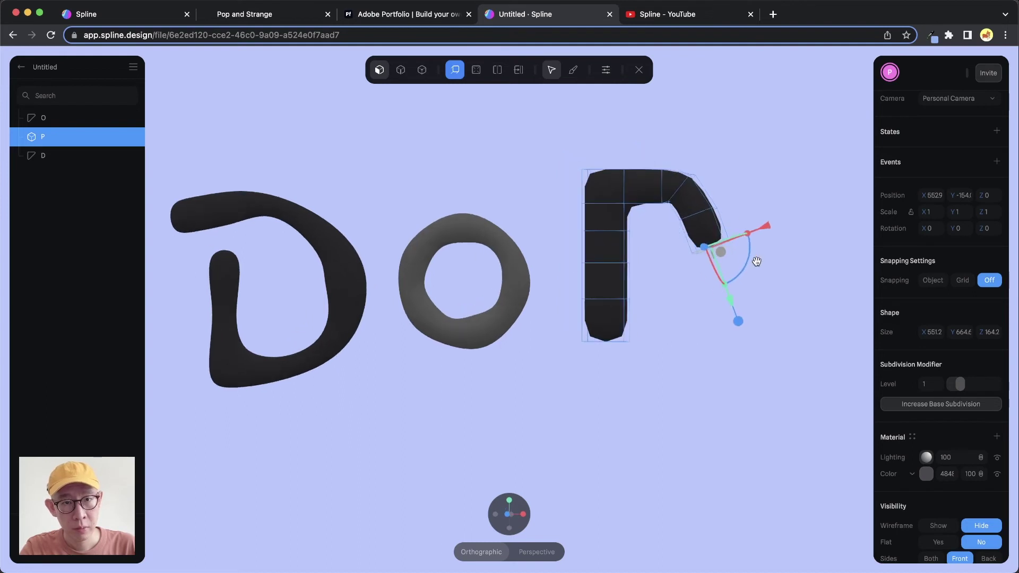
Continue extruding and rotating the bowl's end face so it curls around and back toward the P's stem
{"action": "left_click_drag", "start_coordinate": [696, 329], "coordinate": [693, 360]}
{"action": "left_click_drag", "start_coordinate": [737, 290], "coordinate": [705, 332]}
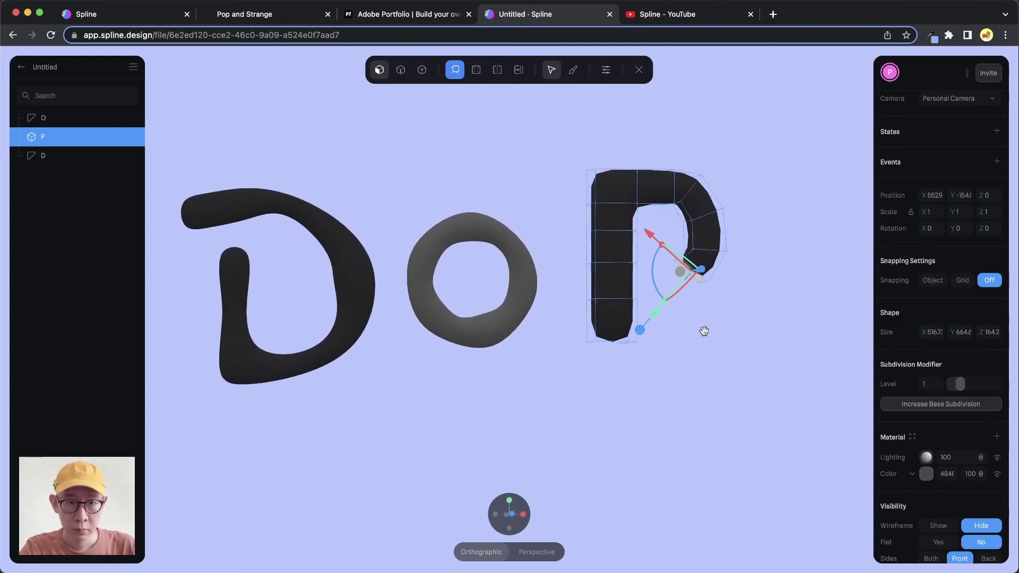
{"action": "left_click_drag", "start_coordinate": [653, 267], "coordinate": [657, 259]}
{"action": "left_click_drag", "start_coordinate": [631, 325], "coordinate": [610, 342]}
{"action": "left_click_drag", "start_coordinate": [636, 277], "coordinate": [651, 257]}
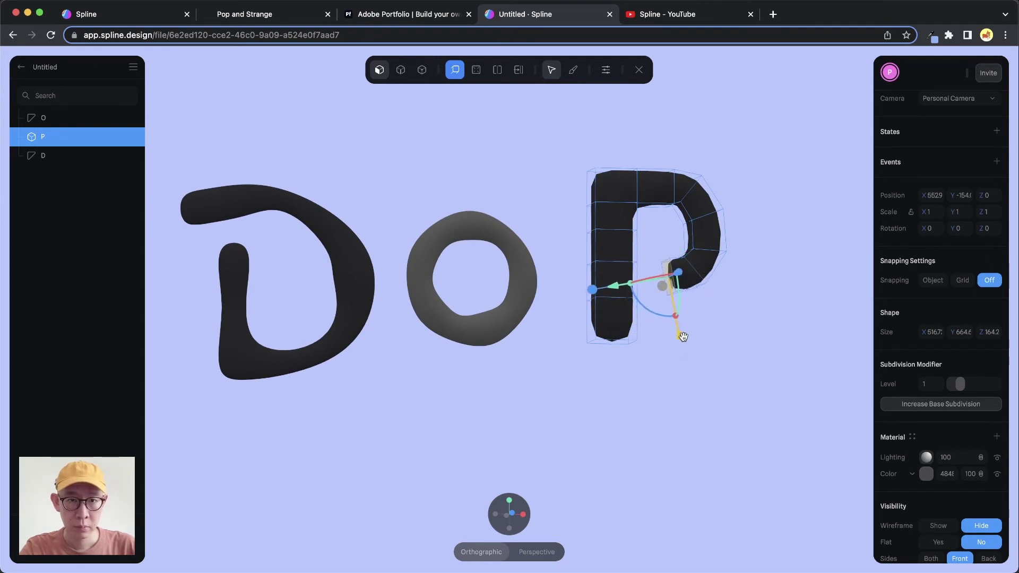
{"action": "left_click_drag", "start_coordinate": [681, 339], "coordinate": [646, 364], "text": "alt"}
{"action": "left_click_drag", "start_coordinate": [594, 291], "coordinate": [555, 295]}
{"action": "left_click_drag", "start_coordinate": [646, 344], "coordinate": [656, 376], "text": "alt"}
Extrude a short stub toward the O from the upper end of the P's stem
{"action": "middle_click_drag", "start_coordinate": [656, 376], "coordinate": [503, 199]}
{"action": "left_click_drag", "start_coordinate": [503, 198], "coordinate": [497, 200]}
{"action": "left_click_drag", "start_coordinate": [594, 313], "coordinate": [567, 283], "text": "alt"}
{"action": "left_click_drag", "start_coordinate": [590, 218], "coordinate": [595, 213]}
Leave the P's mesh editing and undo the letter's rotation
{"action": "left_click_drag", "start_coordinate": [594, 303], "coordinate": [635, 288], "text": "alt"}
{"action": "key", "text": "Escape"}
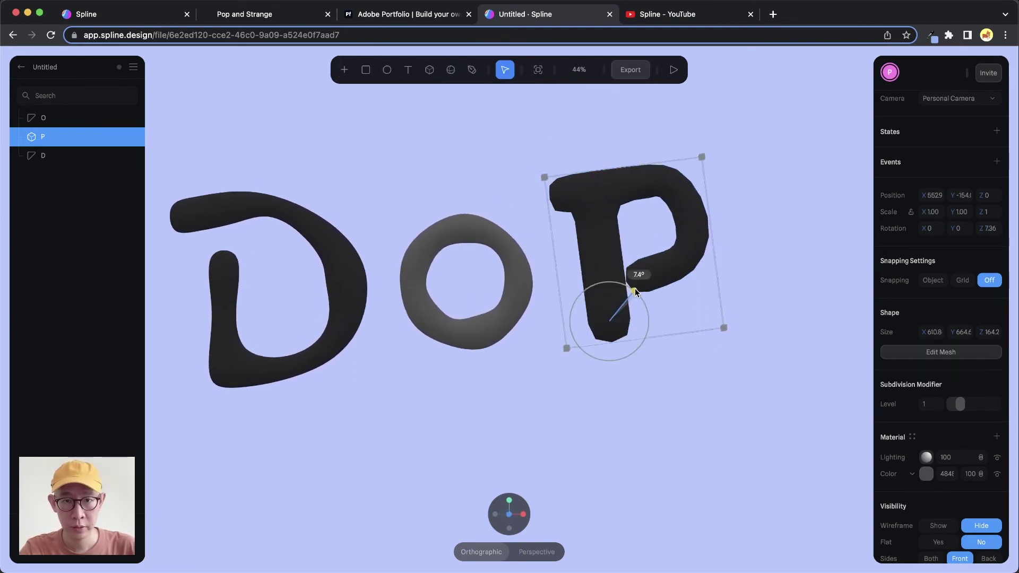
{"action": "key", "text": "super+z"}
Tilt the D slightly counterclockwise, move the P closer to the O and rotate it to about -5° on Z
{"action": "left_click", "coordinate": [346, 277]}
{"action": "left_click_drag", "start_coordinate": [333, 244], "coordinate": [345, 244]}
{"action": "left_click_drag", "start_coordinate": [264, 236], "coordinate": [259, 232]}
{"action": "left_click_drag", "start_coordinate": [346, 231], "coordinate": [343, 250]}
{"action": "left_click_drag", "start_coordinate": [622, 289], "coordinate": [615, 321]}
{"action": "mouse_move", "coordinate": [608, 246]}
{"action": "left_mouse_down"}
{"action": "mouse_move", "coordinate": [590, 260]}
{"action": "mouse_move", "coordinate": [594, 244]}
{"action": "left_mouse_up"}
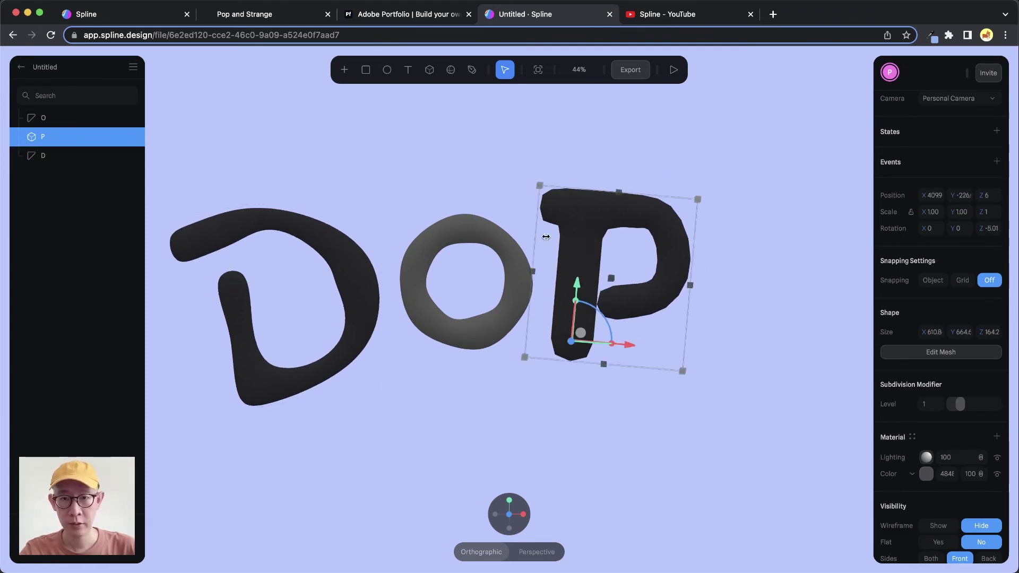
Reopen the P's mesh and narrow its stem by scaling down the edge loops along it
{"action": "double_click", "coordinate": [609, 290]}
{"action": "left_click_drag", "start_coordinate": [609, 289], "coordinate": [579, 317], "text": "alt"}
{"action": "key", "text": "3"}
{"action": "key", "text": "2"}
{"action": "left_click", "coordinate": [572, 300]}
{"action": "scroll", "coordinate": [628, 255], "scroll_direction": "up", "scroll_amount": 5}
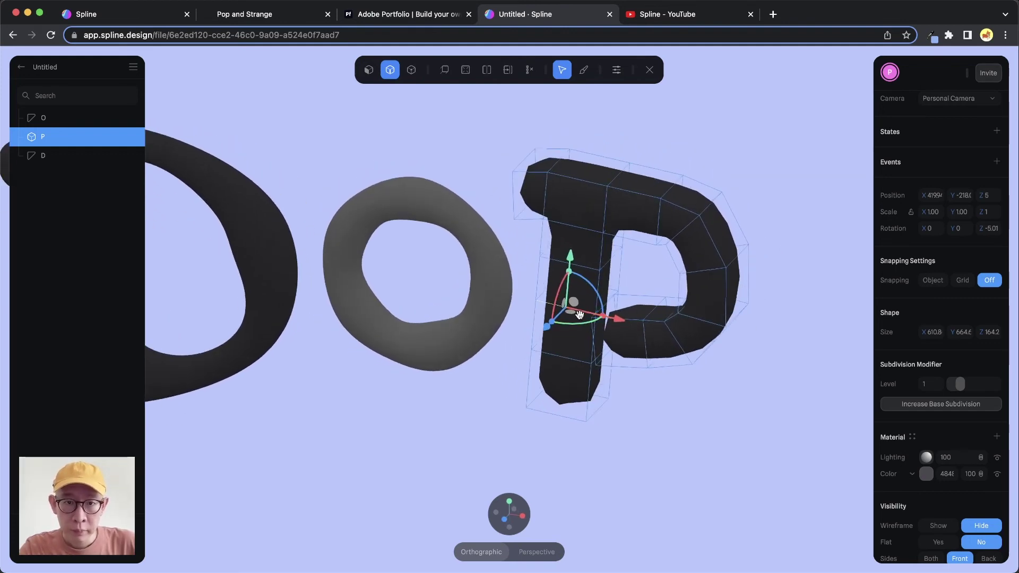
{"action": "double_click", "coordinate": [613, 257]}
{"action": "left_click_drag", "start_coordinate": [618, 260], "coordinate": [604, 260]}
{"action": "double_click", "coordinate": [567, 360]}
{"action": "left_click_drag", "start_coordinate": [609, 354], "coordinate": [596, 351]}
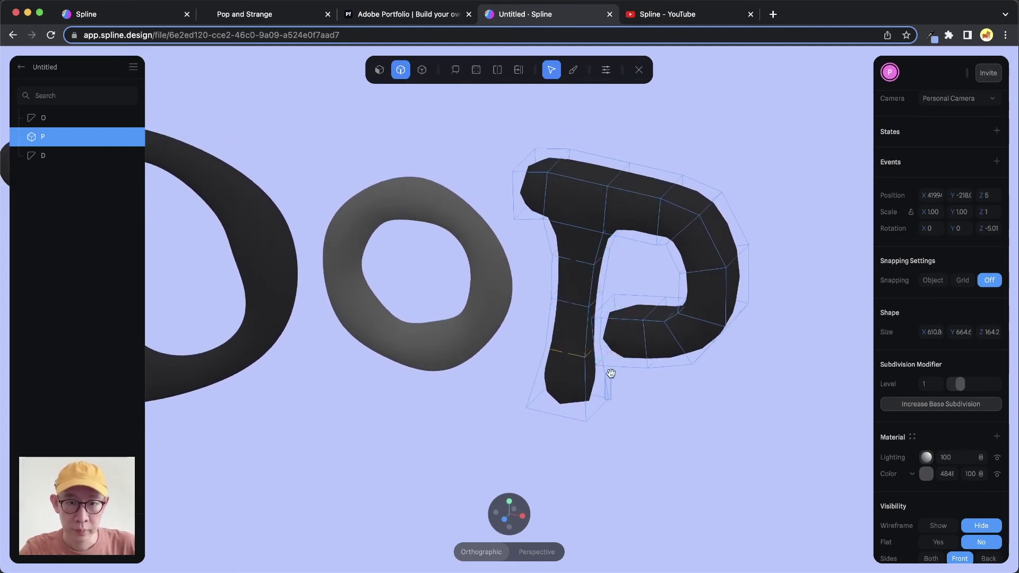
Set the P's subdivision level to 3
{"action": "left_click_drag", "start_coordinate": [960, 384], "coordinate": [979, 384]}
{"action": "mouse_move", "coordinate": [624, 346]}
{"action": "left_mouse_down", "text": "alt"}
{"action": "mouse_move", "coordinate": [655, 348]}
{"action": "mouse_move", "coordinate": [622, 345]}
{"action": "left_mouse_up", "text": "alt"}
{"action": "left_click", "coordinate": [597, 191]}
{"action": "left_click_drag", "start_coordinate": [638, 243], "coordinate": [578, 143], "text": "alt"}
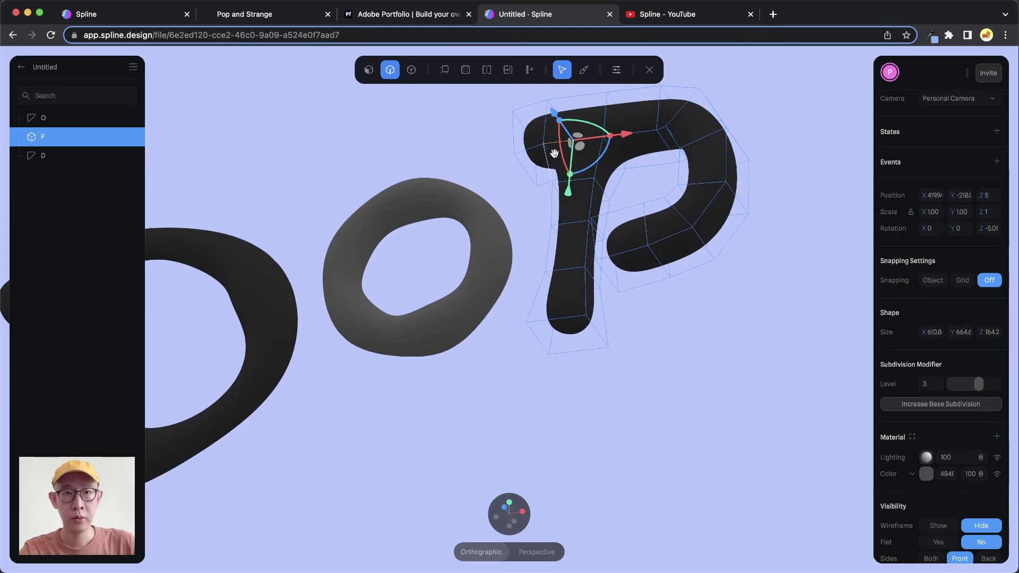
{"action": "left_click_drag", "start_coordinate": [595, 144], "coordinate": [599, 265], "text": "alt"}
{"action": "left_click", "coordinate": [600, 215]}
{"action": "left_click_drag", "start_coordinate": [523, 222], "coordinate": [566, 231], "text": "alt"}
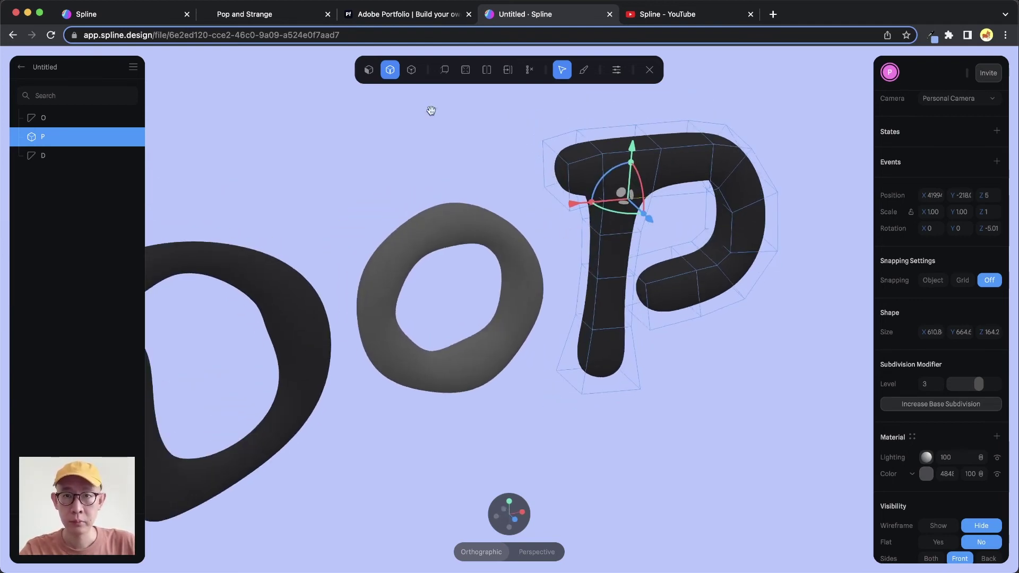
Move the end face of the P's upper stub slightly outward to lengthen it
{"action": "key", "text": "1"}
{"action": "left_click", "coordinate": [557, 176]}
{"action": "left_click_drag", "start_coordinate": [557, 175], "coordinate": [551, 176]}
{"action": "left_click_drag", "start_coordinate": [650, 252], "coordinate": [607, 241], "text": "alt"}
Scale down the edge loop on the P's upper arm to thin the start of the bowl
{"action": "left_click", "coordinate": [400, 70]}
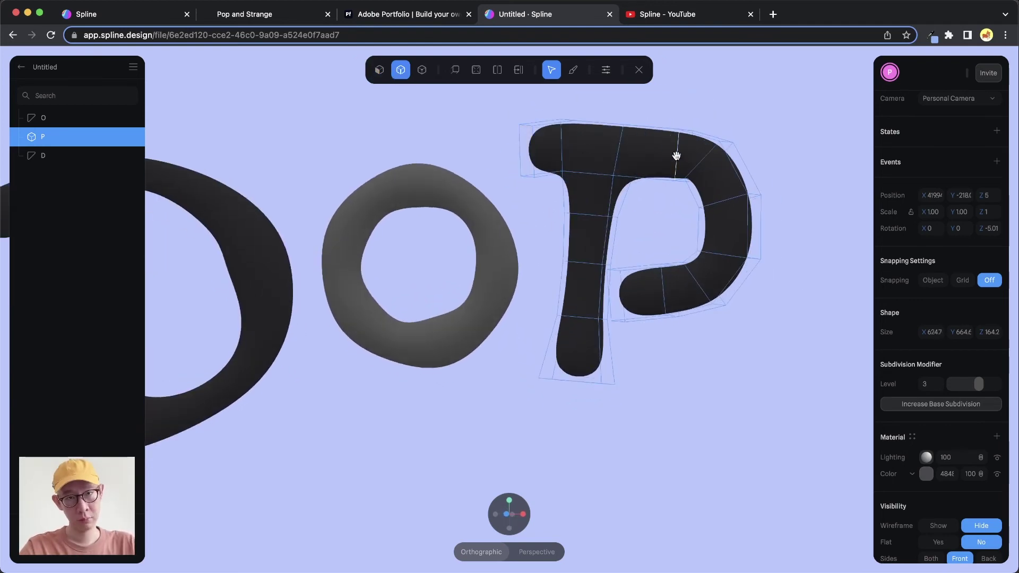
{"action": "left_click", "coordinate": [677, 161]}
{"action": "left_click_drag", "start_coordinate": [737, 204], "coordinate": [684, 212], "text": "alt"}
{"action": "middle_click_drag", "start_coordinate": [685, 212], "coordinate": [649, 294]}
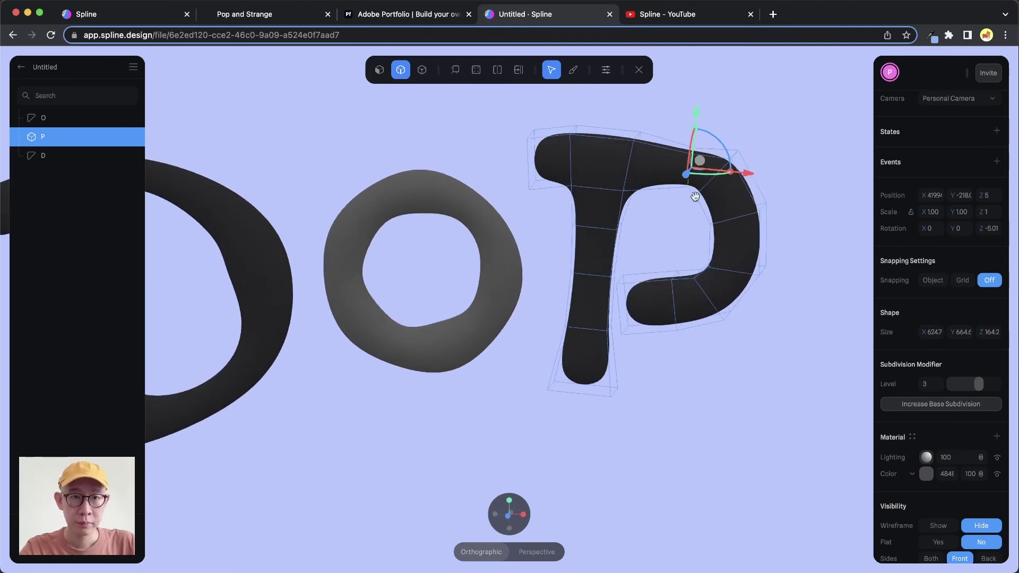
{"action": "middle_click_drag", "start_coordinate": [709, 182], "coordinate": [734, 194]}
Adjust the thickness of the P's bowl at the edge loop on its outer curve
{"action": "left_click", "coordinate": [713, 220]}
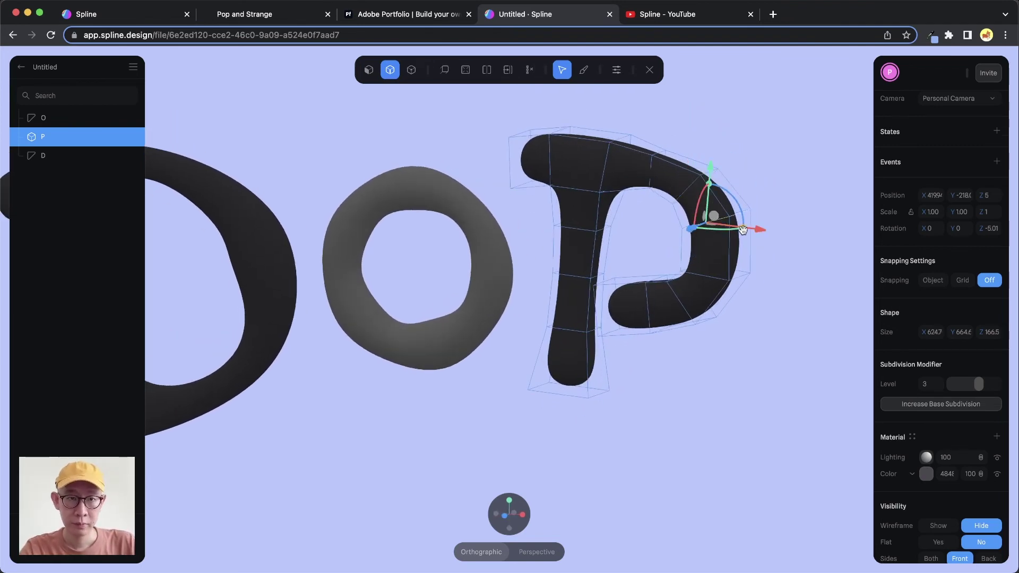
{"action": "scroll", "coordinate": [721, 256], "scroll_direction": "up", "scroll_amount": 8}
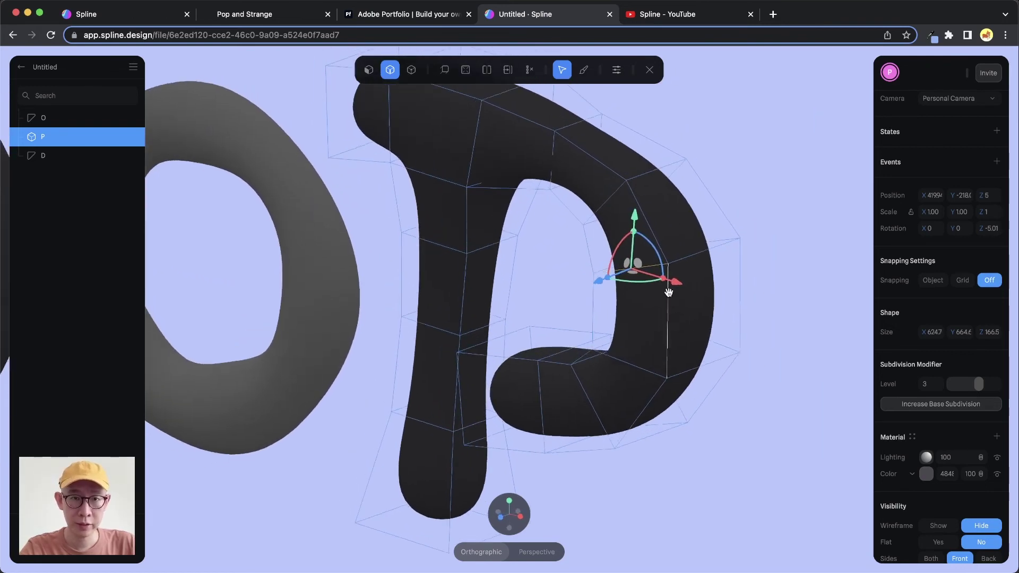
{"action": "middle_click_drag", "start_coordinate": [665, 282], "coordinate": [600, 320]}
{"action": "left_click", "coordinate": [715, 272]}
{"action": "double_click", "coordinate": [675, 290]}
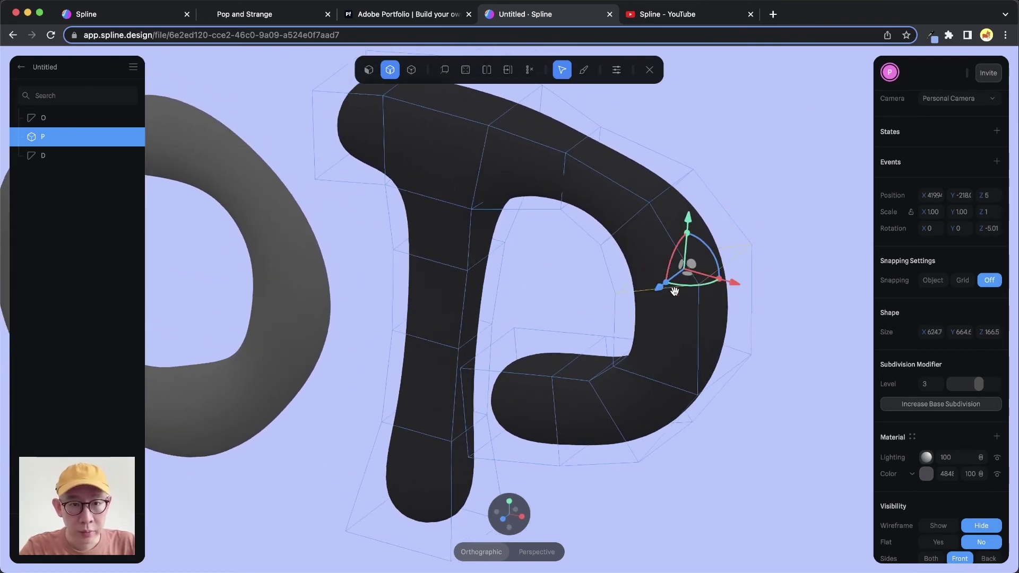
{"action": "middle_click_drag", "start_coordinate": [655, 350], "coordinate": [632, 351]}
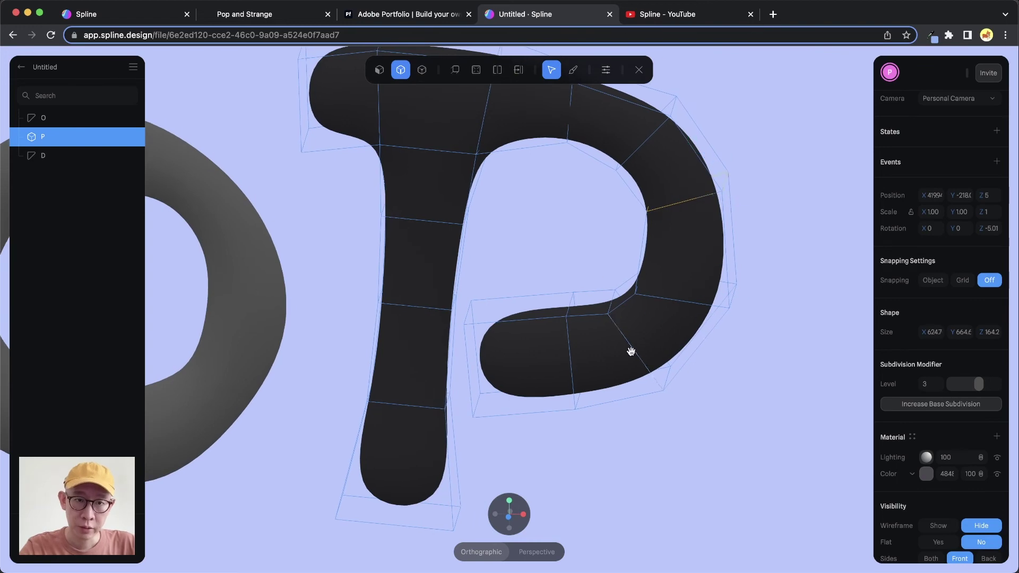
Scale down the edge loops on the bowl's lower curve and tail, and leave the P's mesh editing
{"action": "left_click", "coordinate": [646, 329]}
{"action": "left_click", "coordinate": [570, 357]}
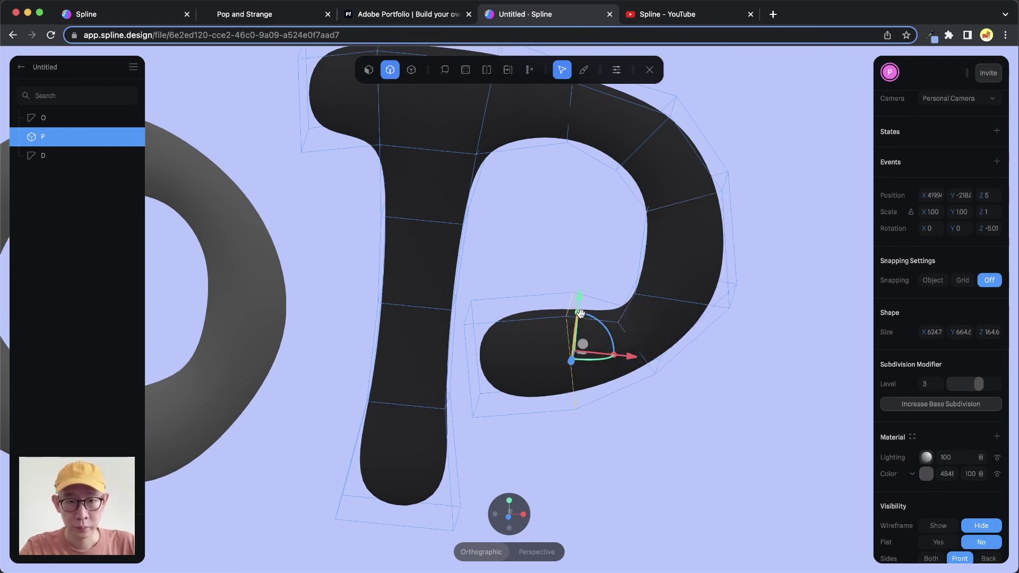
{"action": "scroll", "coordinate": [600, 274], "scroll_direction": "down", "scroll_amount": 4}
{"action": "scroll", "coordinate": [601, 275], "scroll_direction": "down", "scroll_amount": 4}
{"action": "key", "text": "Escape"}
Nudge the P slightly to fine-tune its placement beside the O
{"action": "middle_click_drag", "start_coordinate": [451, 340], "coordinate": [524, 322]}
{"action": "key", "text": "shift+0"}
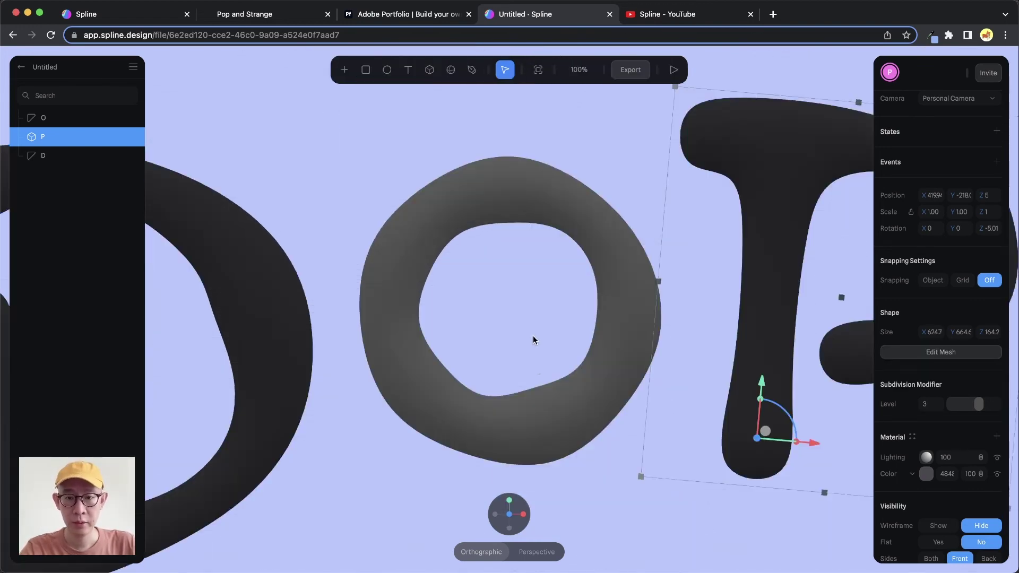
{"action": "scroll", "coordinate": [532, 337], "scroll_direction": "down", "scroll_amount": 5}
{"action": "left_click_drag", "start_coordinate": [629, 329], "coordinate": [635, 324]}
{"action": "left_click", "coordinate": [57, 117]}
{"action": "left_click", "coordinate": [57, 156], "text": "shift"}
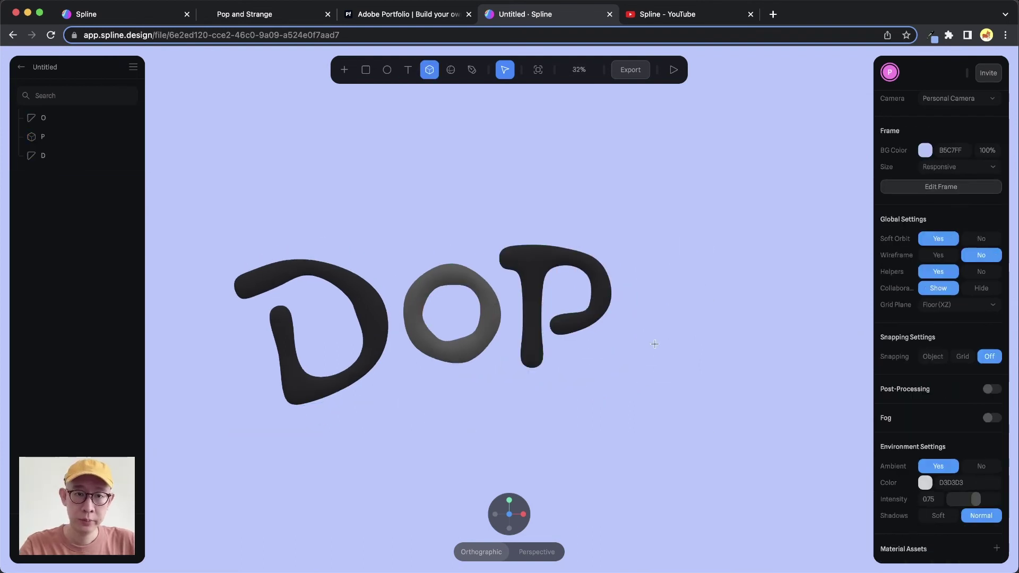
Add a cube of about 159 per side beside the P and convert it to an editable smooth mesh
{"action": "left_click", "coordinate": [655, 344]}
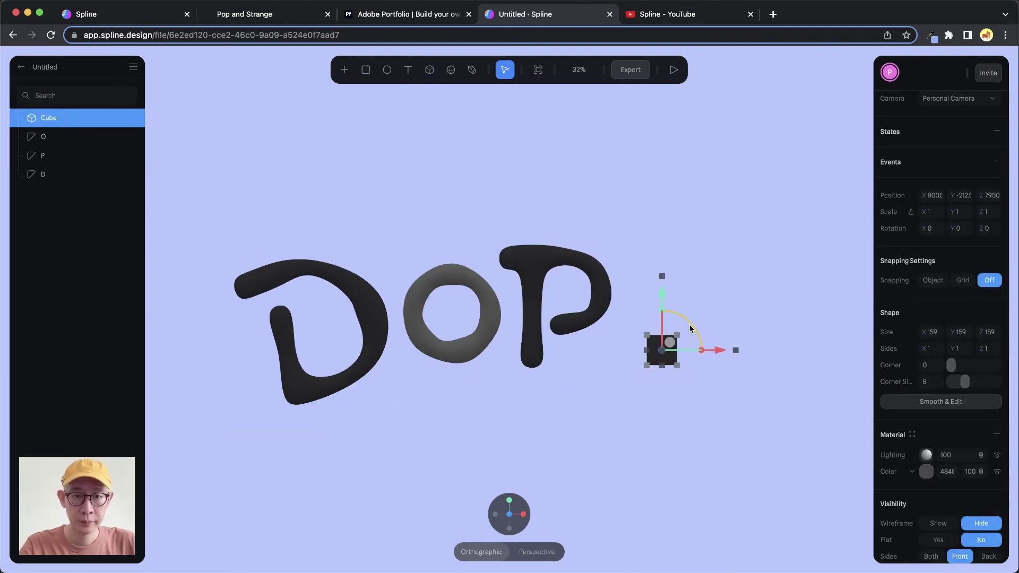
{"action": "scroll", "coordinate": [690, 337], "scroll_direction": "up", "scroll_amount": 4}
{"action": "middle_click_drag", "start_coordinate": [698, 339], "coordinate": [569, 337]}
{"action": "left_click_drag", "start_coordinate": [672, 319], "coordinate": [633, 347], "text": "alt"}
{"action": "key", "text": "Return"}
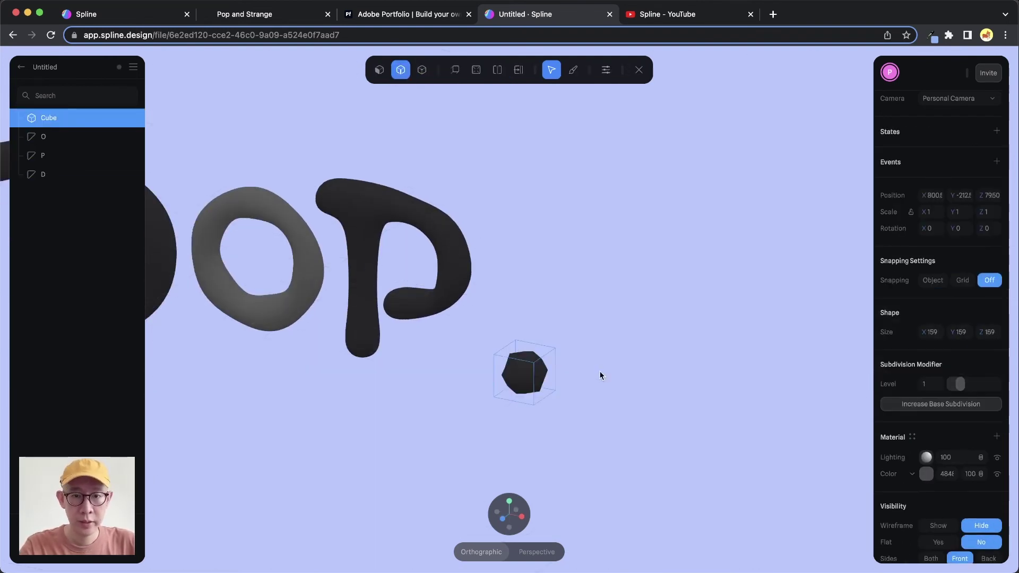
Extrude the cube's top face upward in segments for the E's stem and extrude the top arm sideways from it
{"action": "left_click_drag", "start_coordinate": [533, 355], "coordinate": [526, 148]}
{"action": "mouse_move", "coordinate": [565, 277]}
{"action": "left_mouse_down", "text": "alt"}
{"action": "mouse_move", "coordinate": [596, 279]}
{"action": "mouse_move", "coordinate": [581, 275]}
{"action": "left_mouse_up", "text": "alt"}
{"action": "left_click", "coordinate": [549, 230]}
{"action": "left_click_drag", "start_coordinate": [624, 240], "coordinate": [687, 237]}
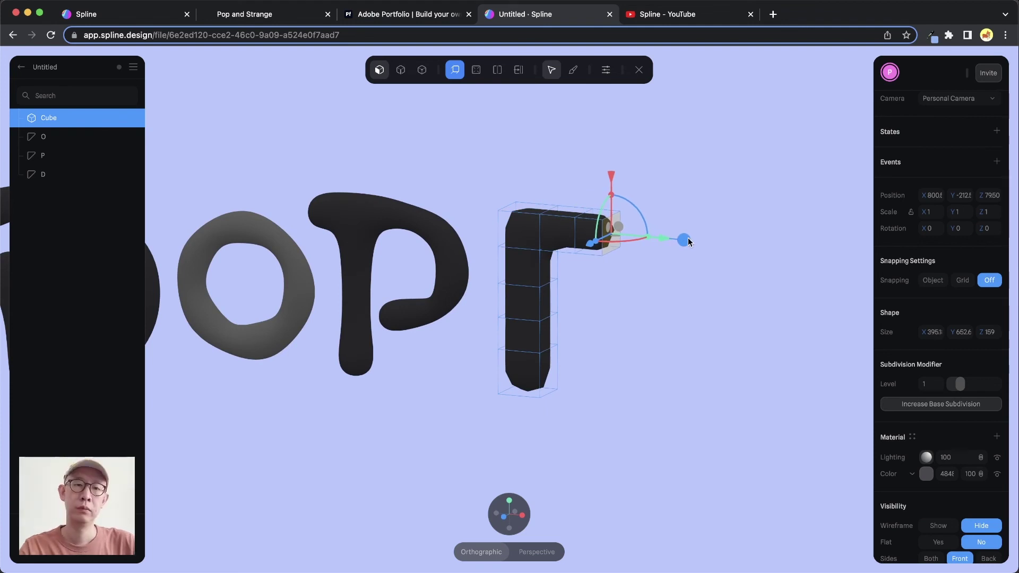
Extrude a shorter middle arm and a full-length bottom arm from the side faces of the E's stem
{"action": "left_click", "coordinate": [547, 303]}
{"action": "left_click_drag", "start_coordinate": [620, 304], "coordinate": [677, 317]}
{"action": "left_click", "coordinate": [553, 370]}
{"action": "left_click_drag", "start_coordinate": [623, 379], "coordinate": [677, 383]}
{"action": "left_click_drag", "start_coordinate": [677, 383], "coordinate": [709, 385]}
{"action": "left_click_drag", "start_coordinate": [510, 276], "coordinate": [559, 287], "text": "alt"}
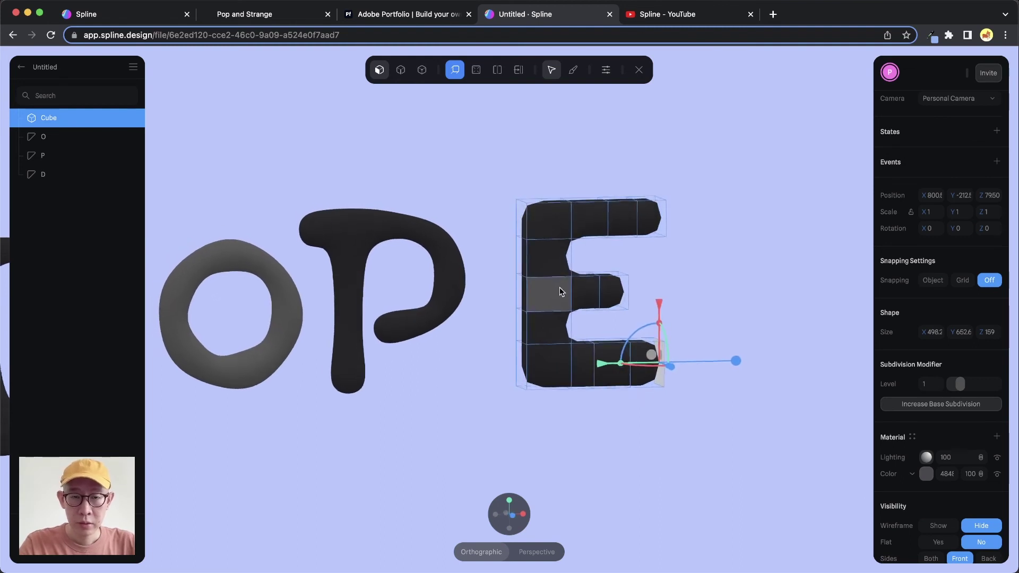
Add a loop cut across the E's stem between the top and middle arms and scale it down to narrow that section
{"action": "scroll", "coordinate": [584, 262], "scroll_direction": "up", "scroll_amount": 5}
{"action": "middle_click_drag", "start_coordinate": [614, 247], "coordinate": [488, 234]}
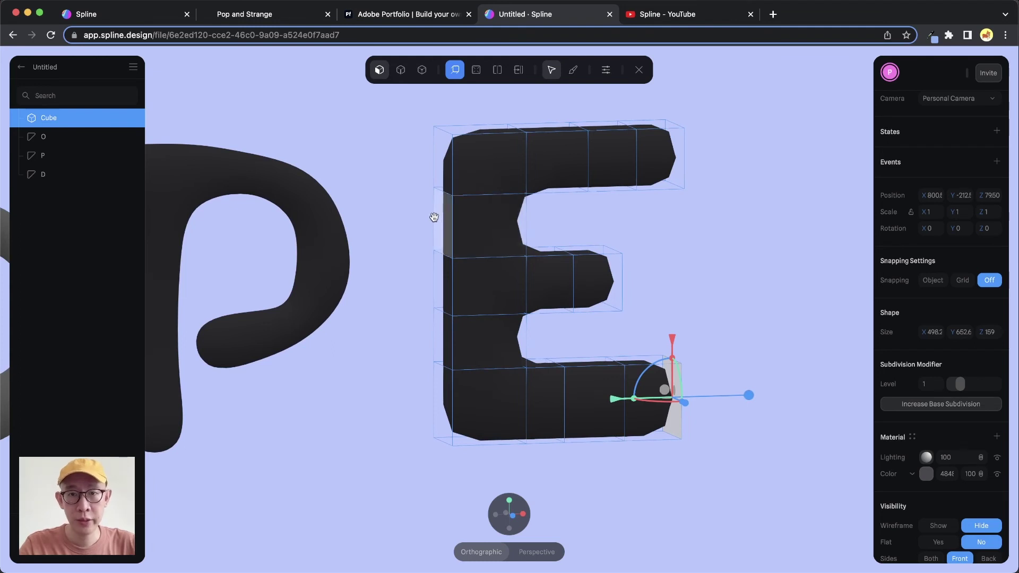
{"action": "left_click", "coordinate": [476, 70]}
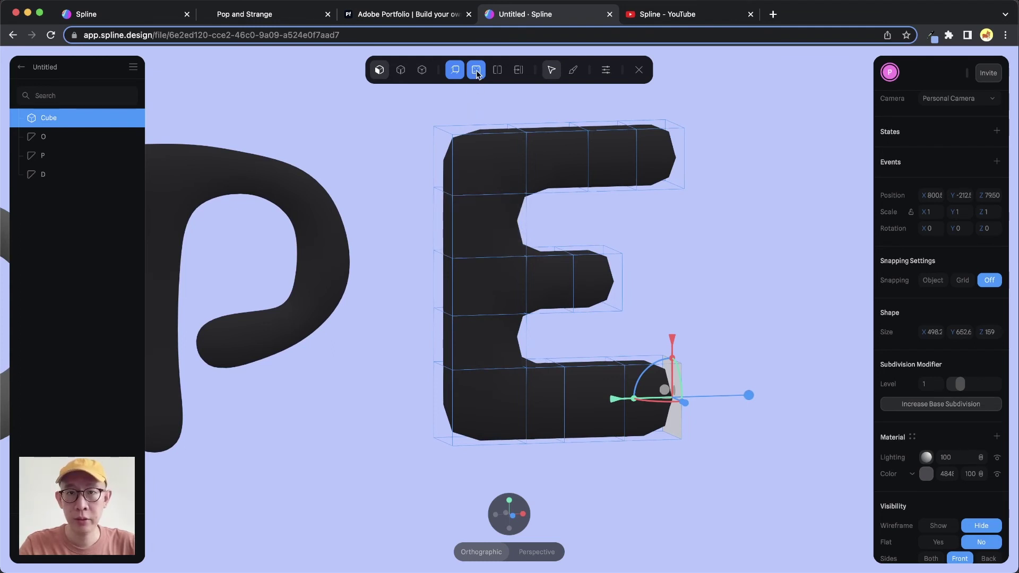
{"action": "left_click", "coordinate": [498, 71]}
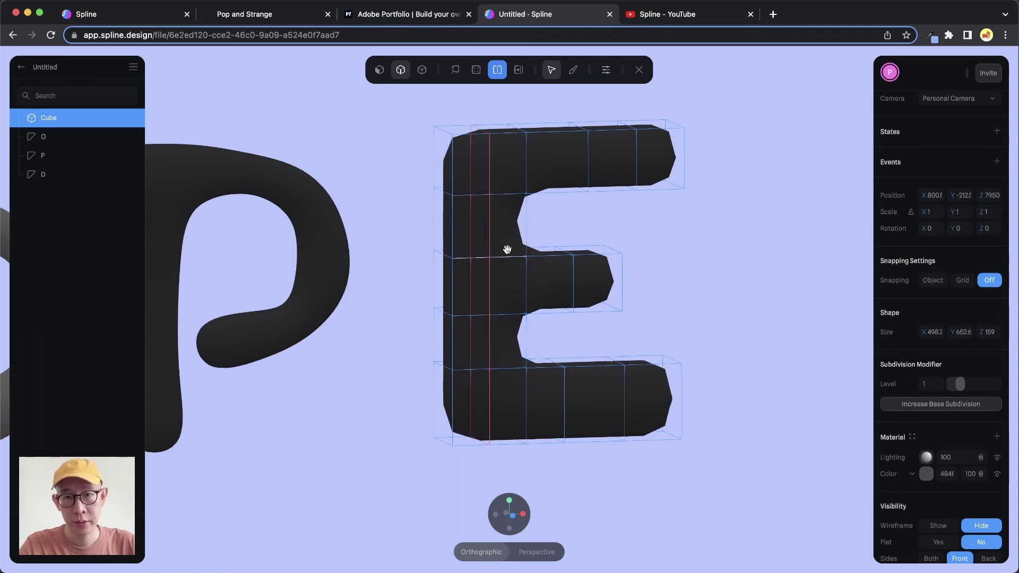
{"action": "left_click", "coordinate": [481, 227]}
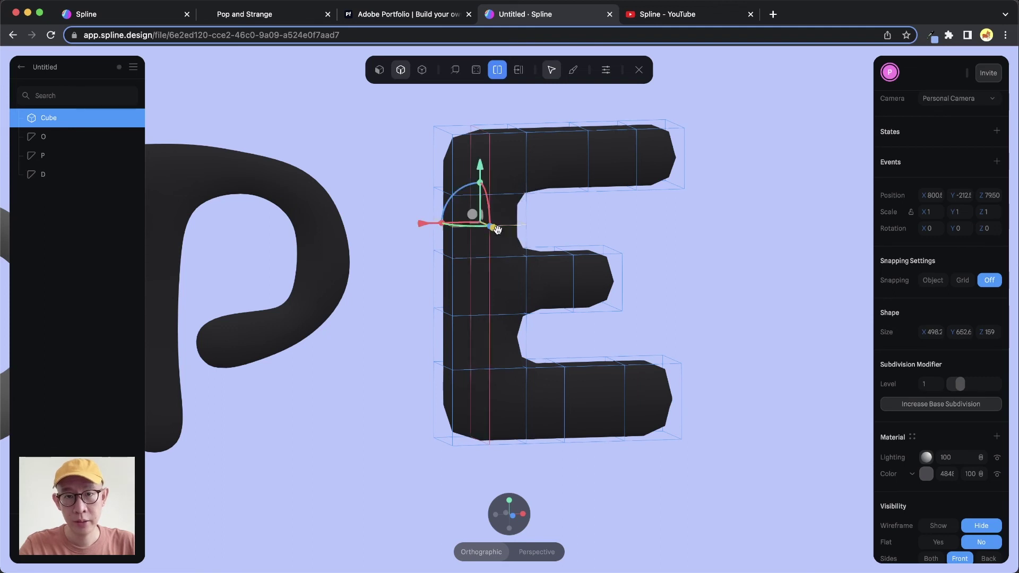
{"action": "left_click_drag", "start_coordinate": [444, 223], "coordinate": [454, 225]}
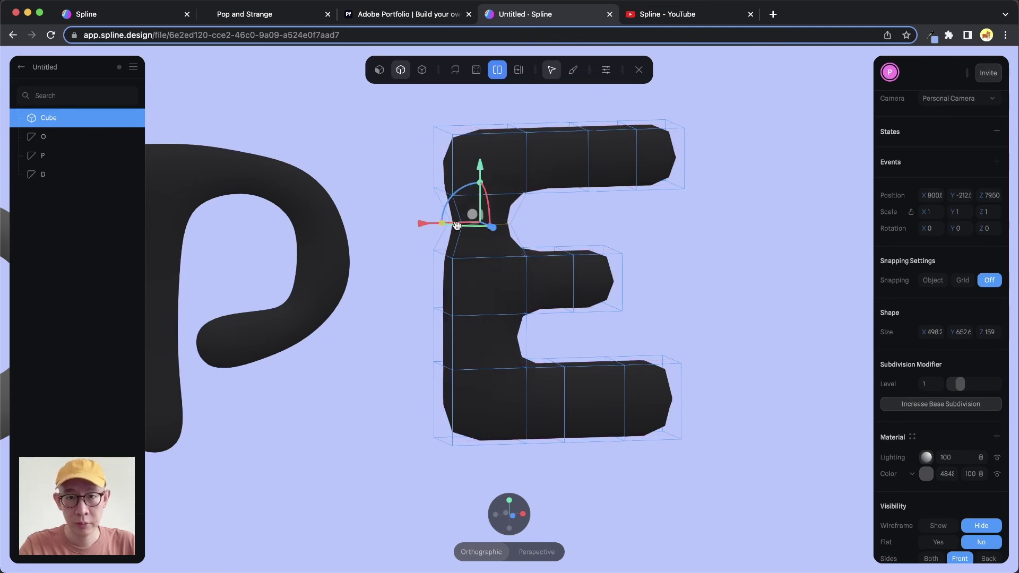
Add a loop cut across the E's stem between the middle and bottom arms, scale it down, and set the subdivision level to 3
{"action": "left_click", "coordinate": [515, 342]}
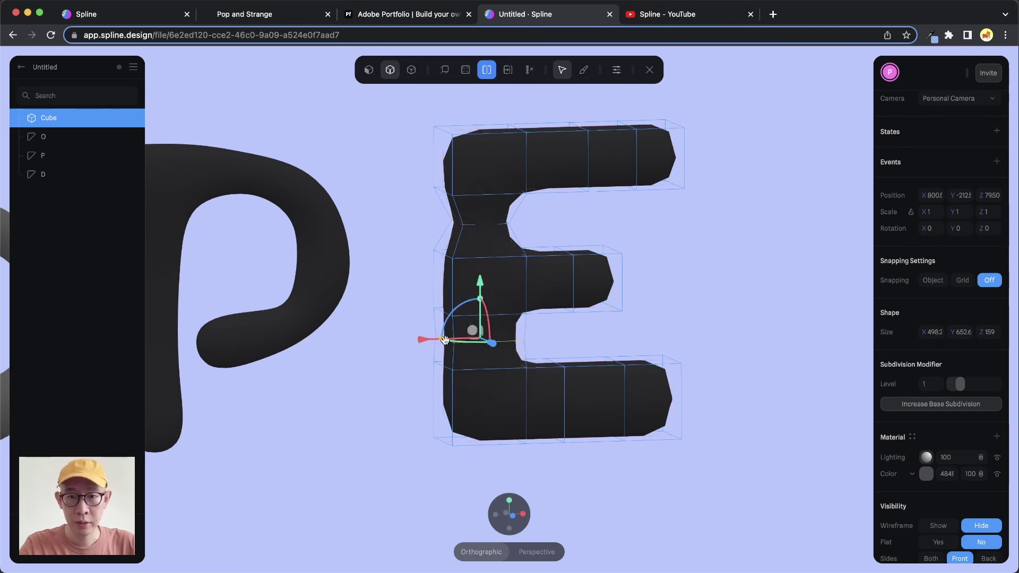
{"action": "left_click_drag", "start_coordinate": [457, 340], "coordinate": [456, 340]}
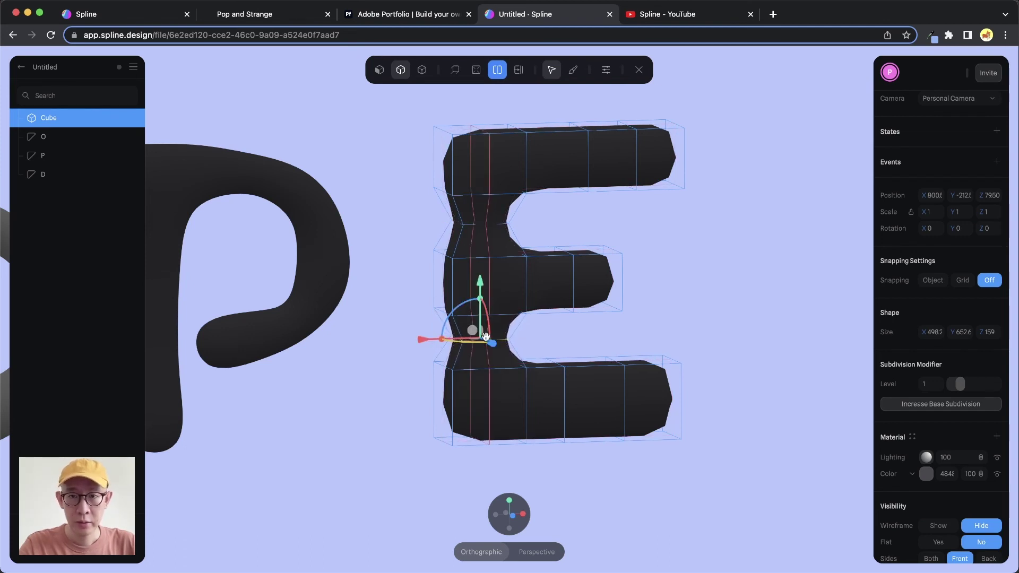
{"action": "left_click_drag", "start_coordinate": [953, 389], "coordinate": [975, 383]}
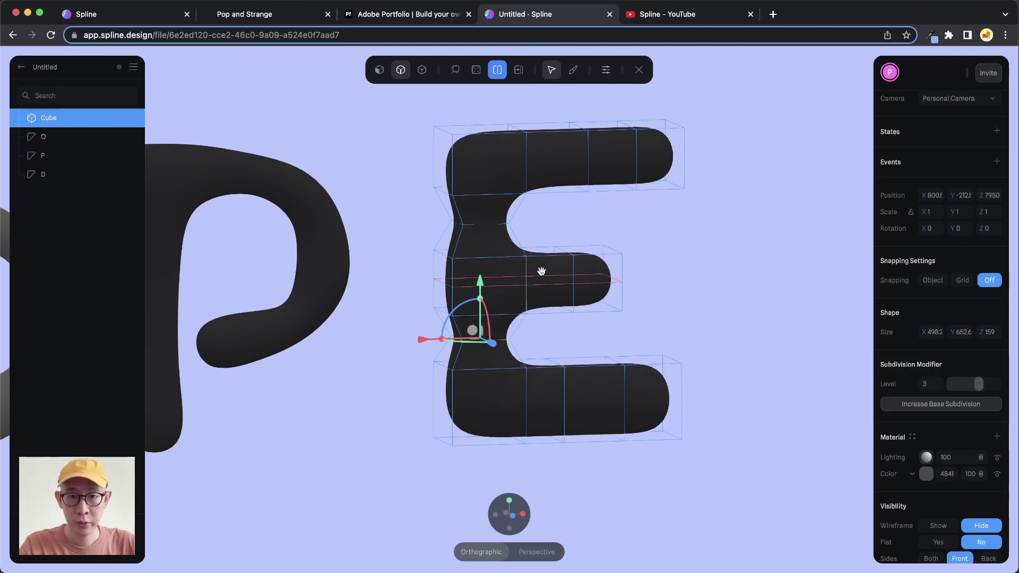
Add one extra vertical loop cut to each of the E's top, bottom and middle arms
{"action": "left_click_drag", "start_coordinate": [553, 261], "coordinate": [540, 266], "text": "alt"}
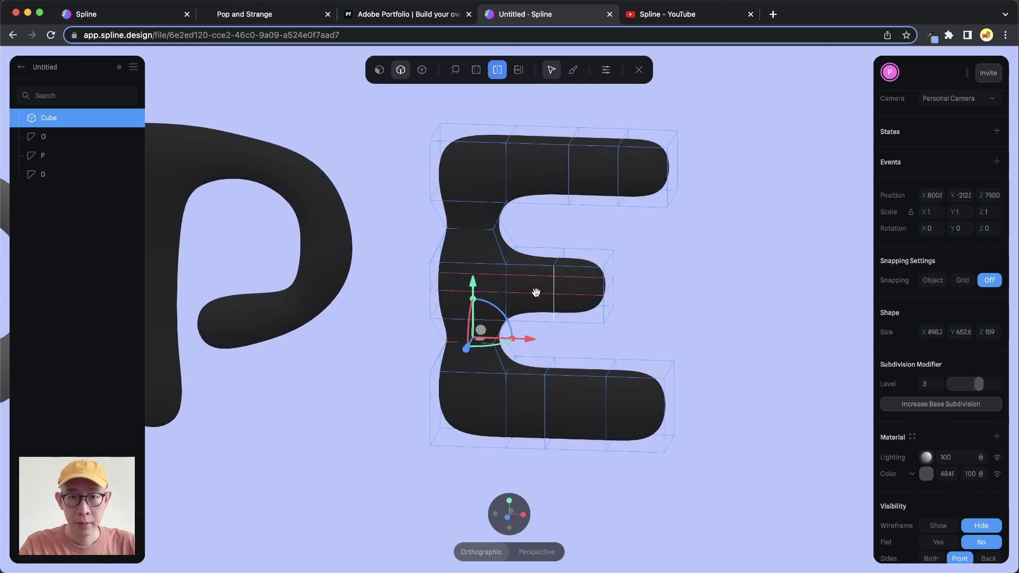
{"action": "left_click", "coordinate": [543, 158]}
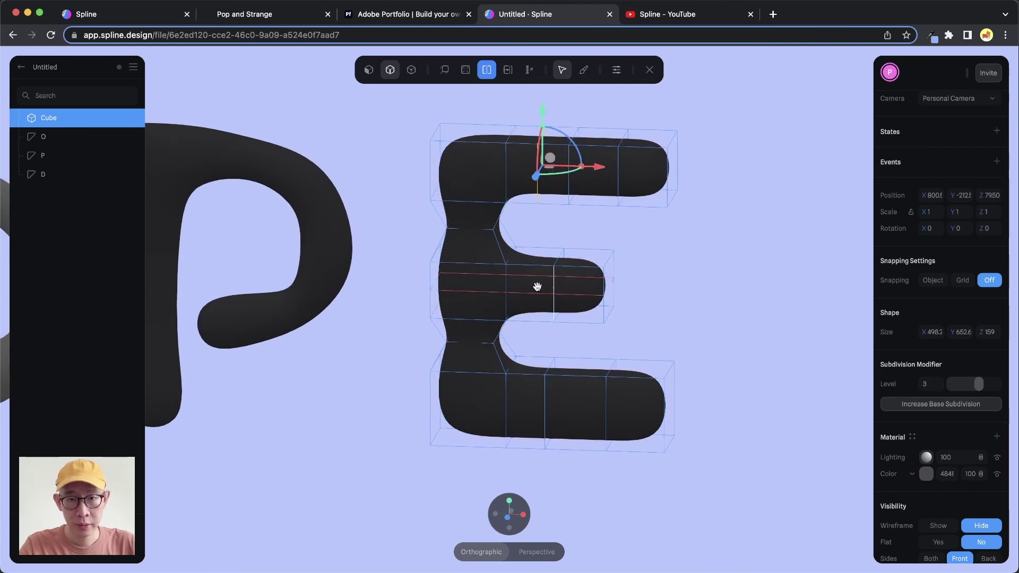
{"action": "left_click", "coordinate": [578, 388]}
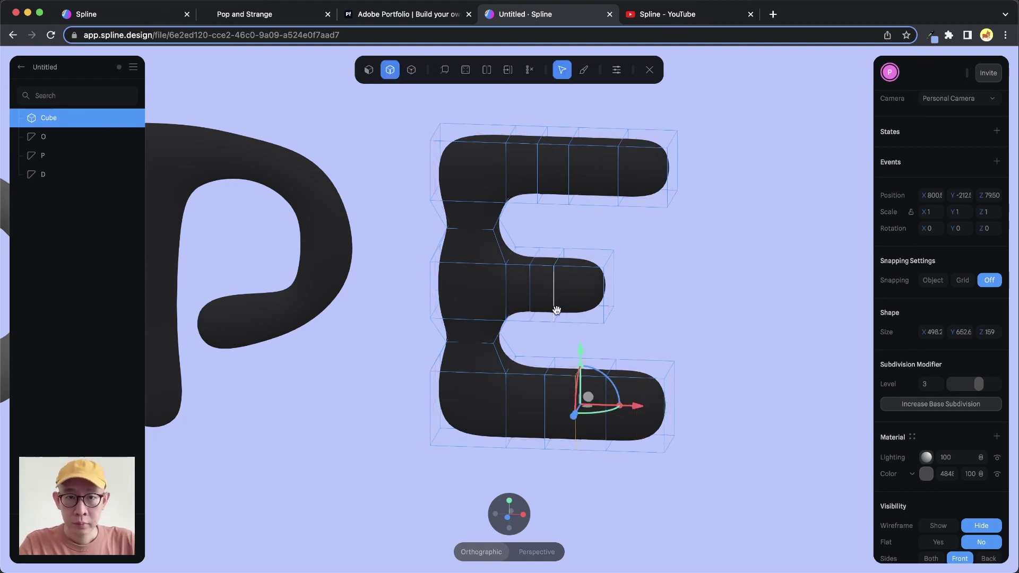
Narrow the E's middle arm by scaling down its new edge loop
{"action": "left_click", "coordinate": [530, 293]}
{"action": "left_click_drag", "start_coordinate": [542, 278], "coordinate": [573, 256], "text": "alt"}
{"action": "left_click", "coordinate": [535, 257], "text": "shift"}
{"action": "left_click", "coordinate": [536, 239]}
Shift the top arm's two inner edge loops toward its tip and scale them down to narrow the arm
{"action": "double_click", "coordinate": [531, 181]}
{"action": "left_click_drag", "start_coordinate": [597, 177], "coordinate": [608, 178]}
{"action": "left_click_drag", "start_coordinate": [552, 135], "coordinate": [553, 148], "text": "shift"}
{"action": "double_click", "coordinate": [562, 181]}
{"action": "left_click_drag", "start_coordinate": [628, 181], "coordinate": [645, 183]}
{"action": "left_click_drag", "start_coordinate": [585, 139], "coordinate": [586, 145], "text": "shift"}
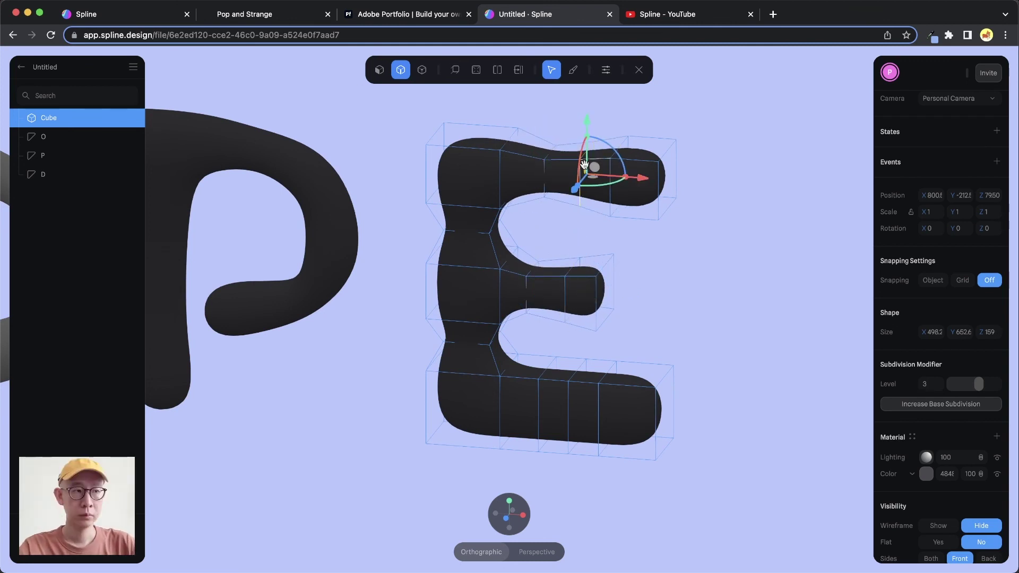
Scale up the edge loop near the top arm's tip and adjust the upper outer corner of the E's stem
{"action": "left_click", "coordinate": [625, 159]}
{"action": "left_click_drag", "start_coordinate": [598, 239], "coordinate": [642, 127]}
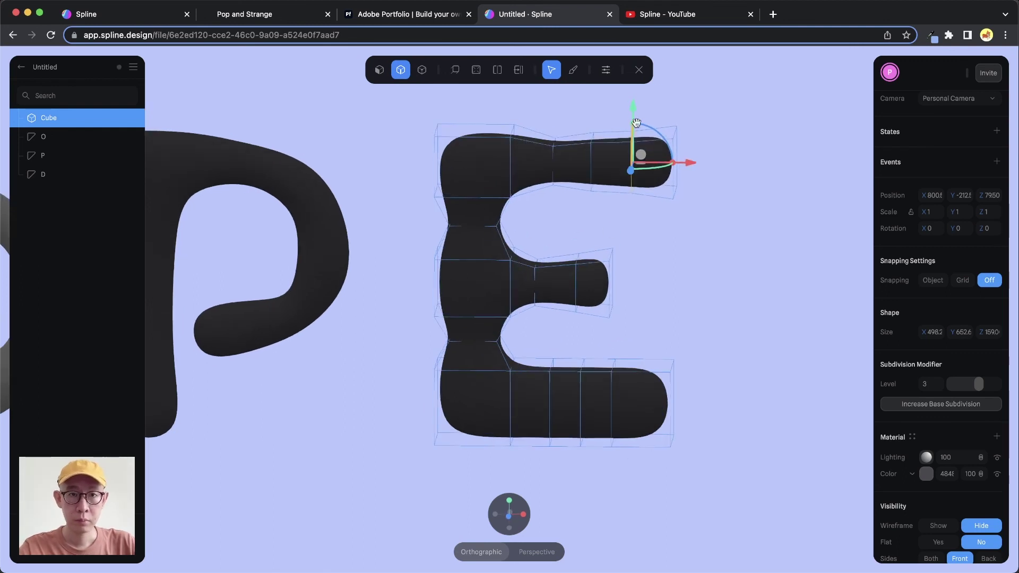
{"action": "left_click_drag", "start_coordinate": [636, 230], "coordinate": [648, 236], "text": "alt"}
{"action": "left_click", "coordinate": [440, 140]}
{"action": "left_click_drag", "start_coordinate": [433, 135], "coordinate": [445, 146]}
Narrow the bottom arm's inner edge loops, enlarge the loop near its tip, and finish editing the E's mesh
{"action": "left_click_drag", "start_coordinate": [480, 213], "coordinate": [569, 295], "text": "alt"}
{"action": "double_click", "coordinate": [535, 376]}
{"action": "double_click", "coordinate": [559, 384]}
{"action": "double_click", "coordinate": [562, 278]}
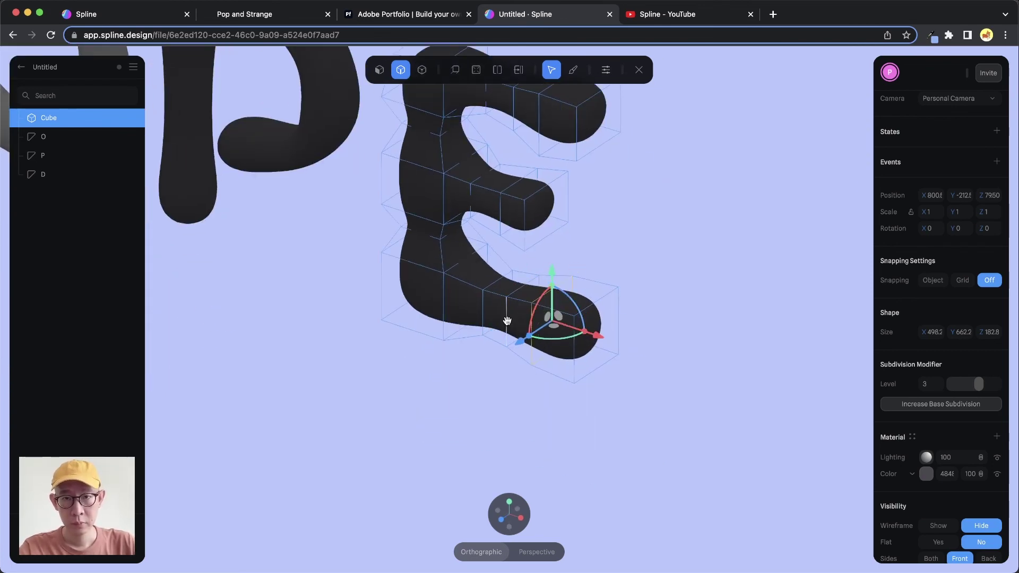
{"action": "scroll", "coordinate": [509, 321], "scroll_direction": "down", "scroll_amount": 5}
{"action": "left_click_drag", "start_coordinate": [509, 321], "coordinate": [558, 290], "text": "alt"}
{"action": "scroll", "coordinate": [558, 290], "scroll_direction": "down", "scroll_amount": 5}
{"action": "key", "text": "Escape"}
Scale the E to 0.86, rotate it about -7.2° around Z and place it close beside the P
{"action": "left_click_drag", "start_coordinate": [500, 258], "coordinate": [574, 268]}
{"action": "mouse_move", "coordinate": [550, 354]}
{"action": "left_mouse_down", "text": "shift"}
{"action": "mouse_move", "coordinate": [539, 355]}
{"action": "mouse_move", "coordinate": [548, 344]}
{"action": "left_mouse_up", "text": "shift"}
{"action": "left_click_drag", "start_coordinate": [562, 276], "coordinate": [552, 274]}
{"action": "left_click_drag", "start_coordinate": [445, 309], "coordinate": [530, 308]}
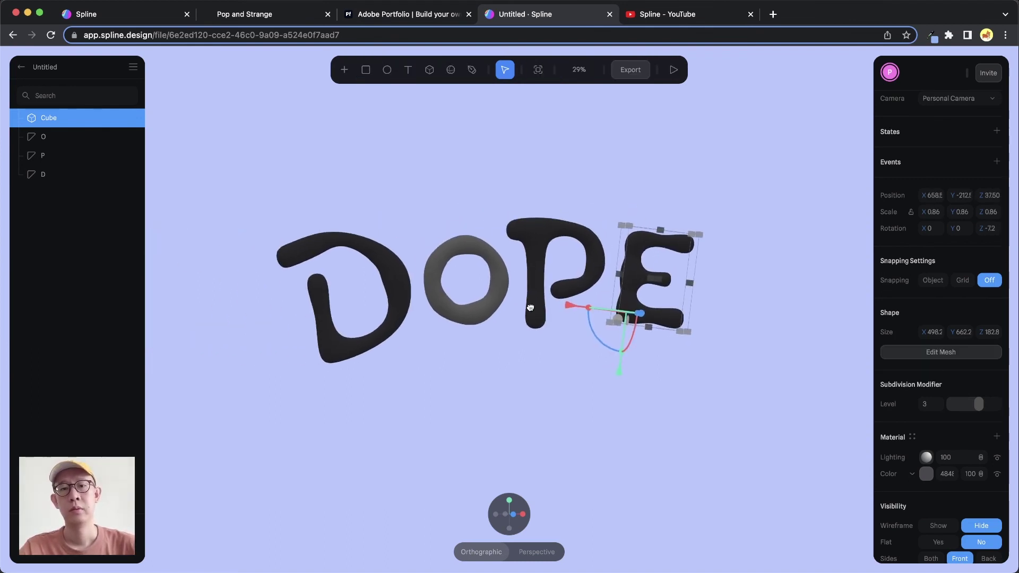
Arrange the four letters in a more widely spaced row, with the E at Z 0 and rotated about -13.15° around Z
{"action": "left_click_drag", "start_coordinate": [302, 175], "coordinate": [690, 349]}
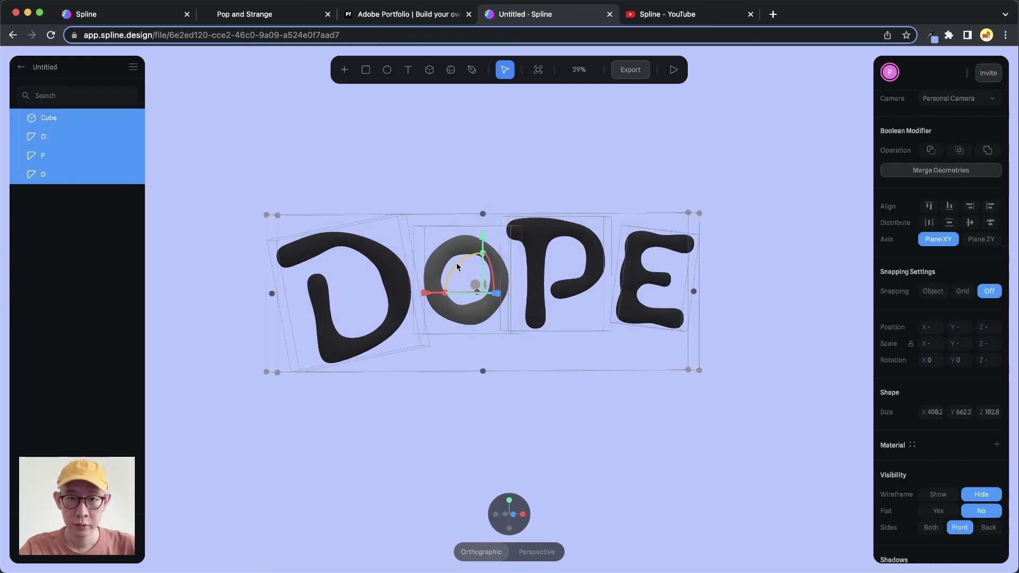
{"action": "left_click_drag", "start_coordinate": [450, 272], "coordinate": [455, 258]}
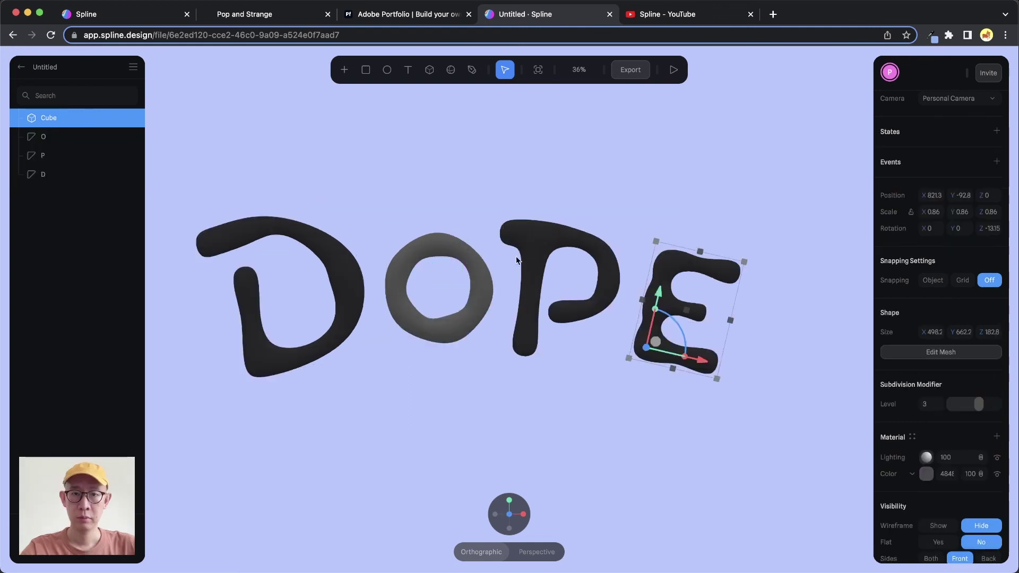
{"action": "left_click", "coordinate": [586, 174]}
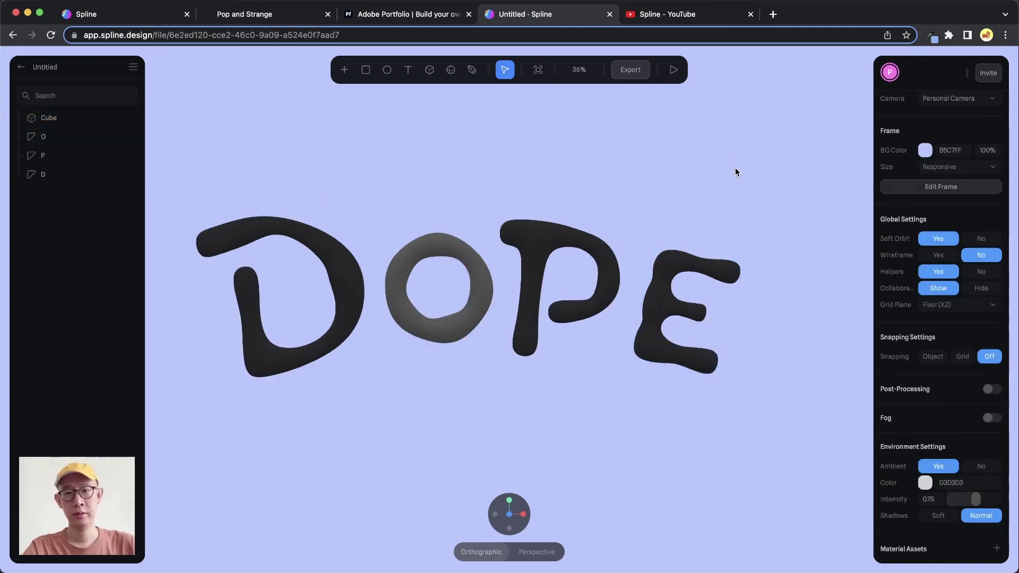